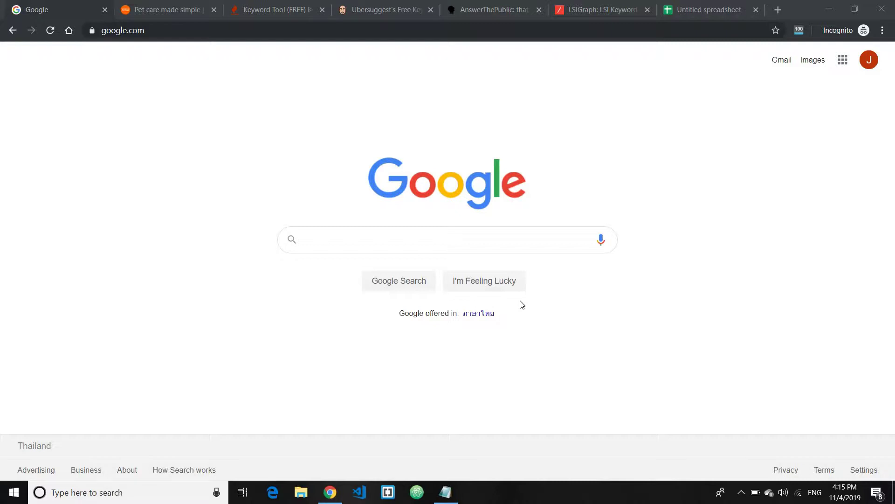
In Notepad, type the outline lines Pet care, Dog Care and Cat Care.
click(445, 492)
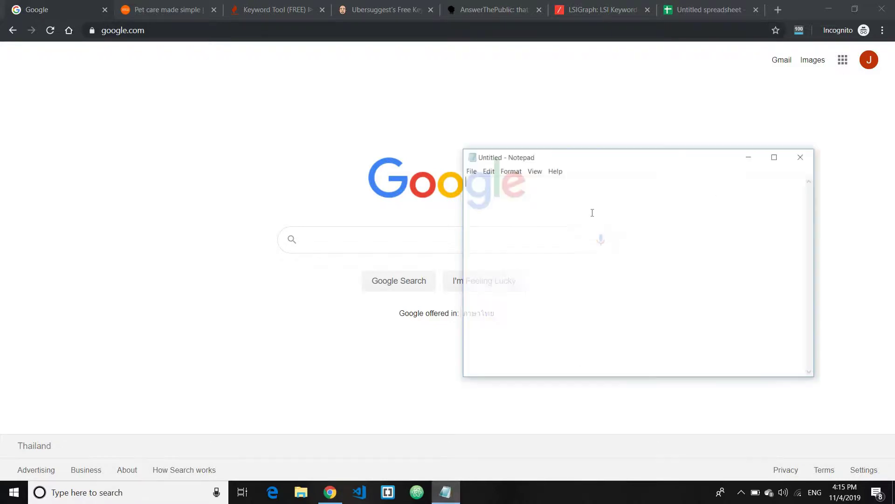
text(P)
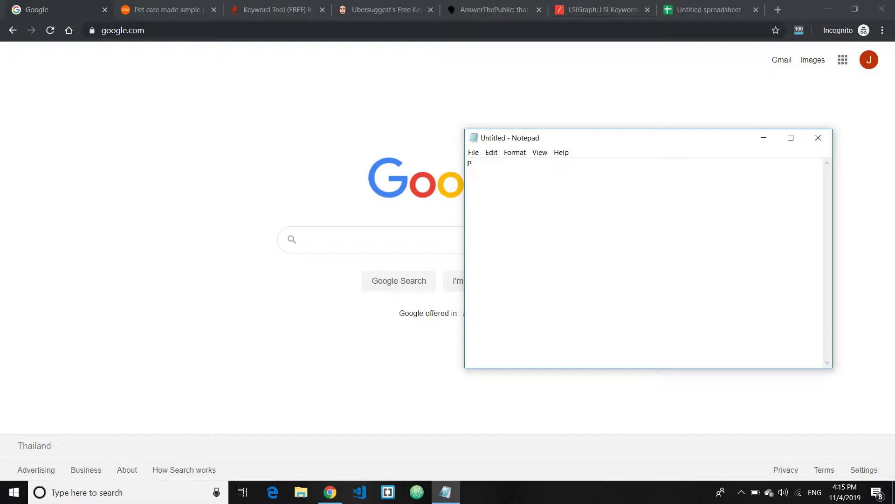
text(et care)
drag(461, 164, 515, 161)
click(516, 162)
text(Dog Care)
key(Return)
key(Return)
key(Return)
key(Return)
key(Return)
key(Return)
text(Cat Care)
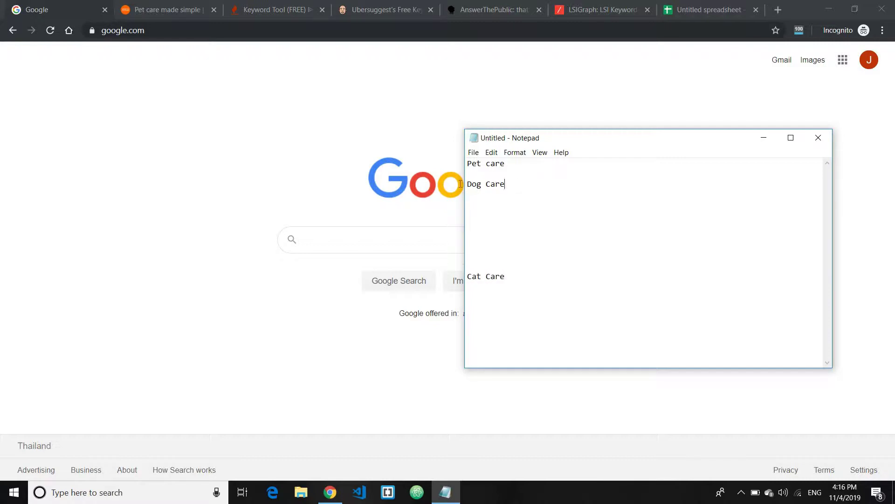
Move the notes window up-left and insert blank lines after Dog Care.
key(ctrl+shift+Left)
key(ctrl+shift+Left)
key(Right)
key(Down)
key(Down)
key(Down)
key(Down)
key(Down)
key(Down)
key(ctrl+shift+Left)
key(ctrl+shift+Left)
key(Right)
key(Up)
key(Up)
key(Up)
key(Up)
key(Up)
key(Up)
key(ctrl+shift+Left)
key(ctrl+shift+Left)
key(Right)
drag(578, 137, 483, 95)
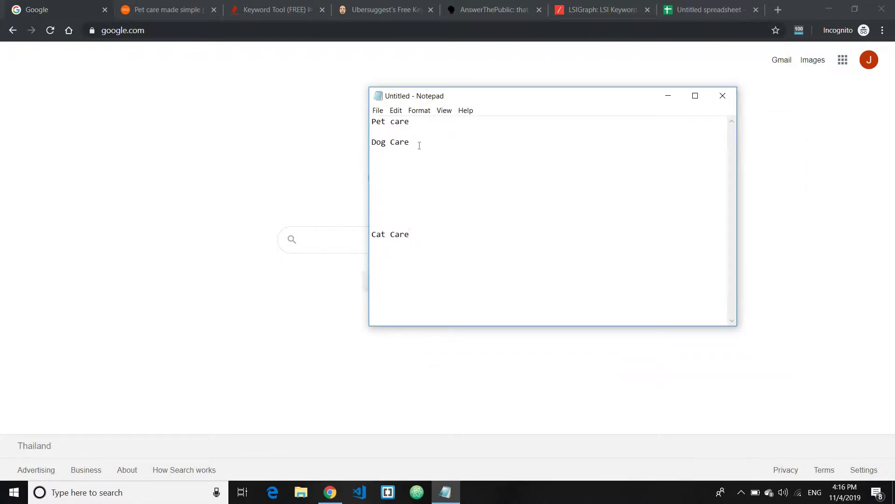
key(Return)
key(Return)
Add dog's health and dog's food under Dog Care, removing extra blank lines above Cat Care.
text(groom)
key(BackSpace)
key(BackSpace)
key(BackSpace)
key(BackSpace)
key(BackSpace)
key(BackSpace)
text(dog's health)
key(Return)
text(dog's food)
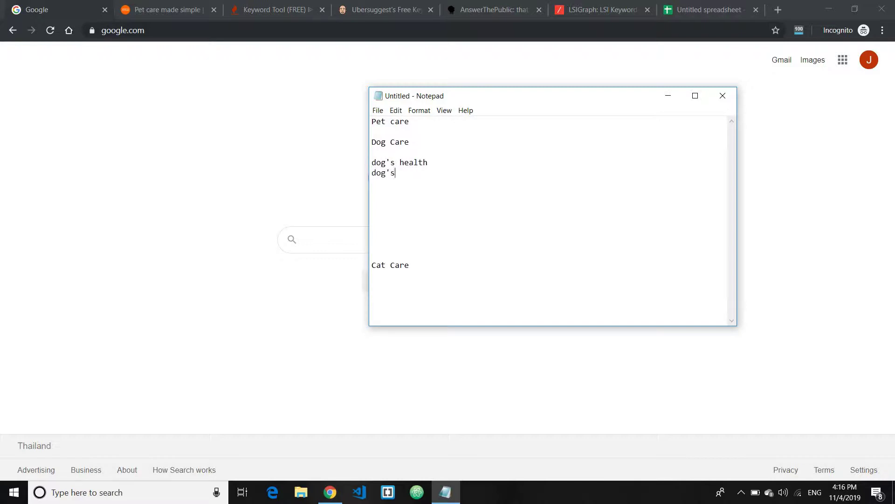
key(Return)
drag(377, 162, 425, 178)
click(392, 285)
click(373, 274)
key(BackSpace)
key(BackSpace)
On the Zoetis Petcare site, scroll the homepage and open the Blog.
click(172, 8)
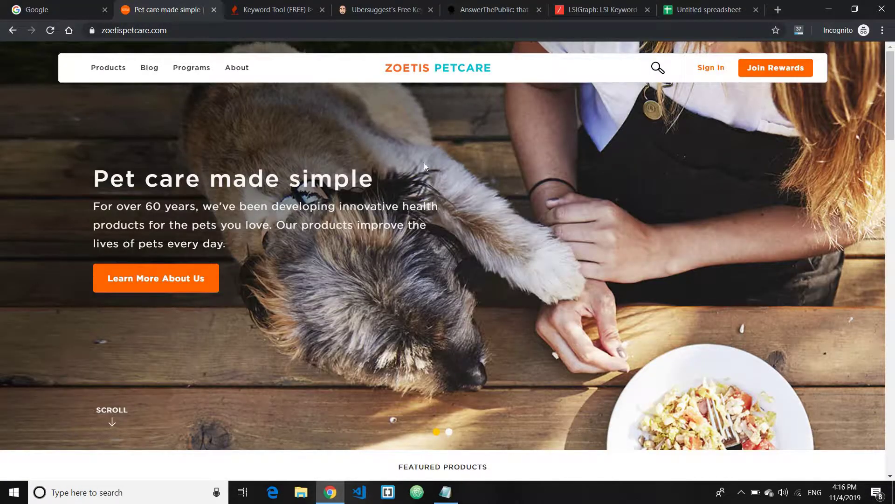
scroll(460, 195, down, 7)
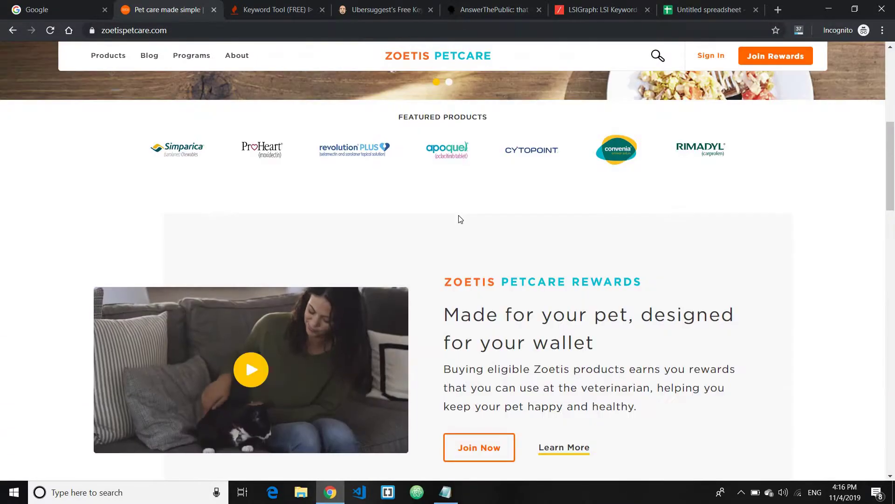
scroll(262, 88, up, 4)
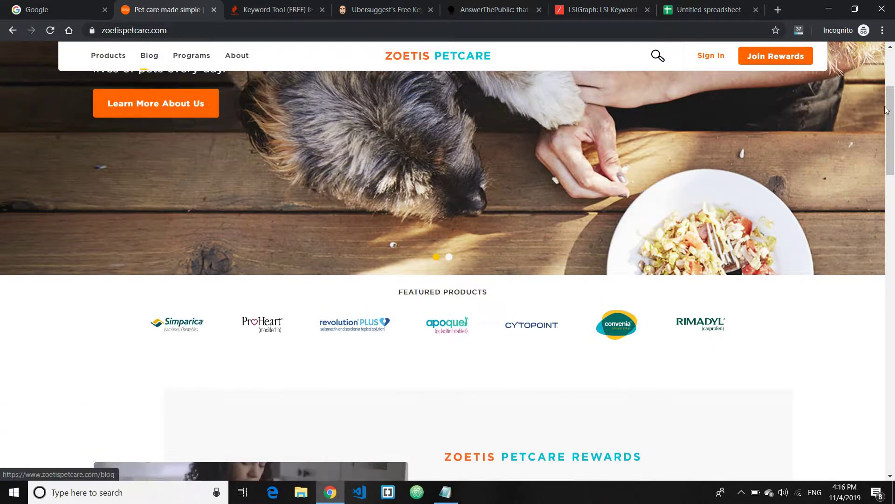
drag(887, 110, 890, 471)
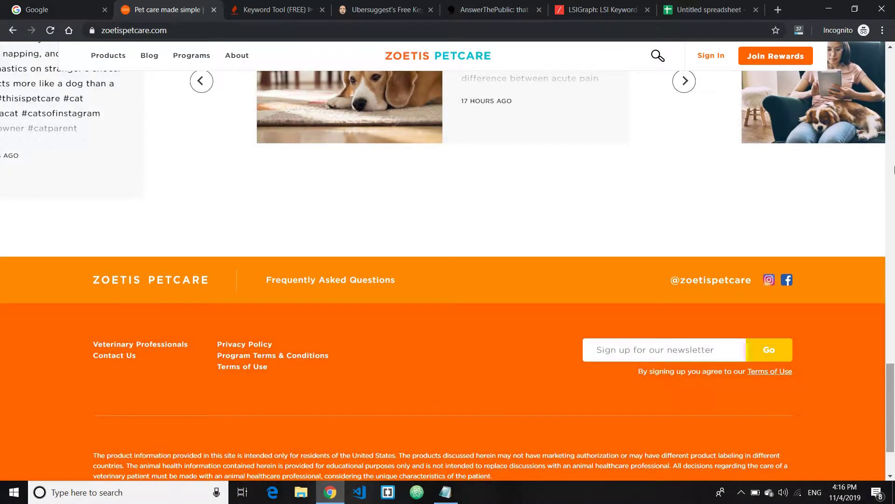
drag(894, 169, 891, 51)
click(149, 67)
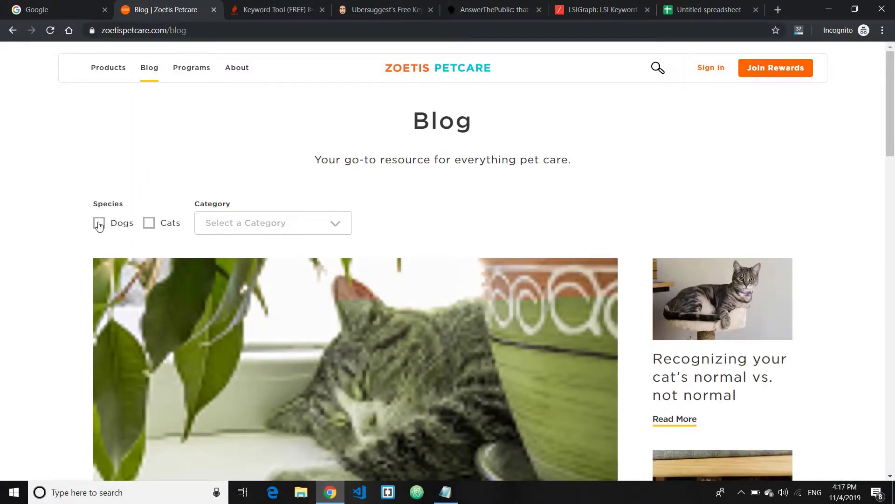
Filter the blog to Dogs and show its category list.
click(103, 225)
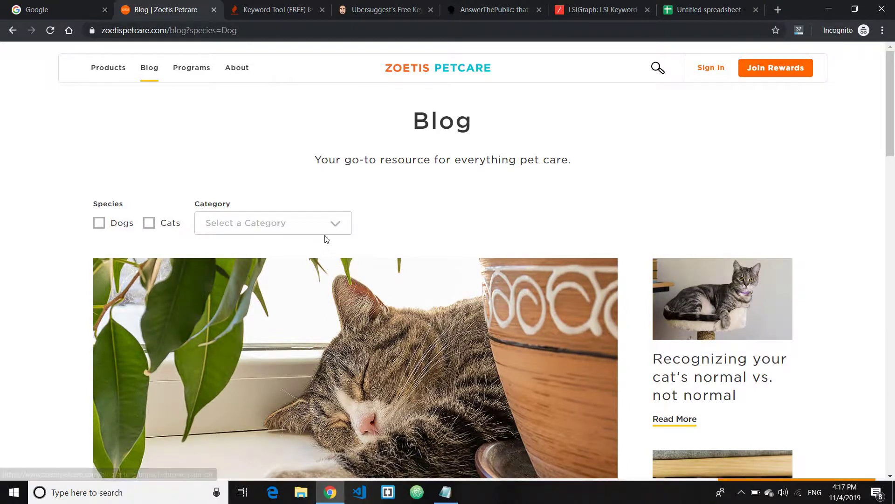
click(332, 225)
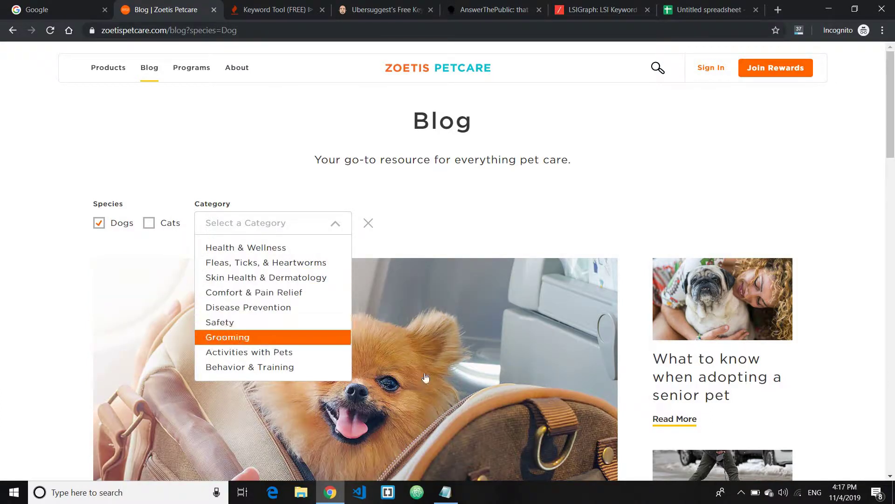
click(445, 492)
Type groom dog under dog's food and remove a blank line above Cat Care.
click(396, 192)
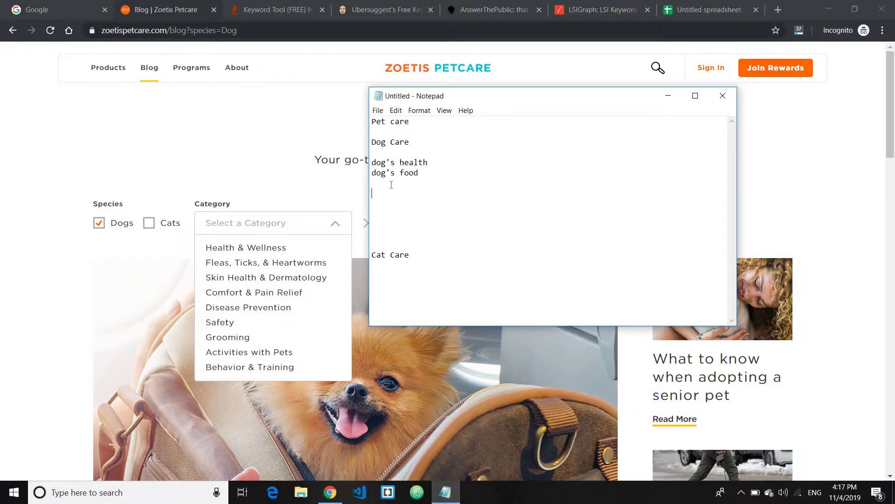
text(groom dog)
click(373, 255)
key(BackSpace)
key(BackSpace)
key(BackSpace)
key(shift+End)
key(Right)
Insert two blank lines after dog's health.
drag(417, 185, 375, 158)
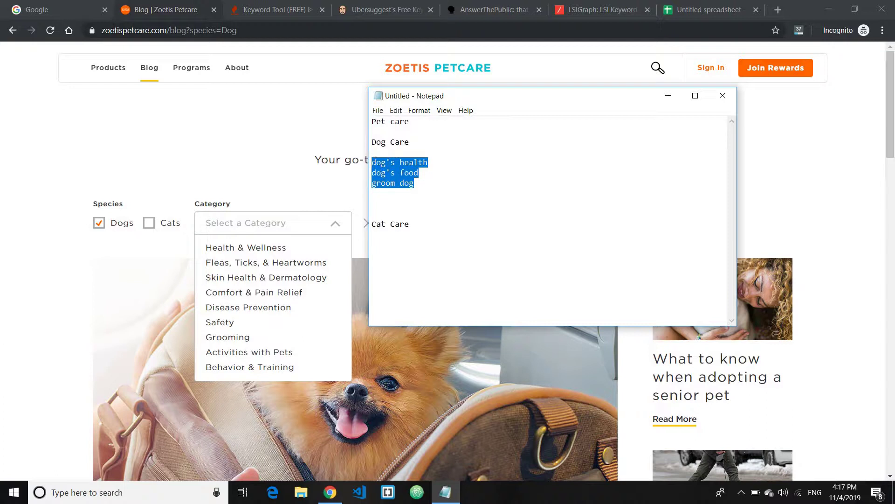
click(415, 216)
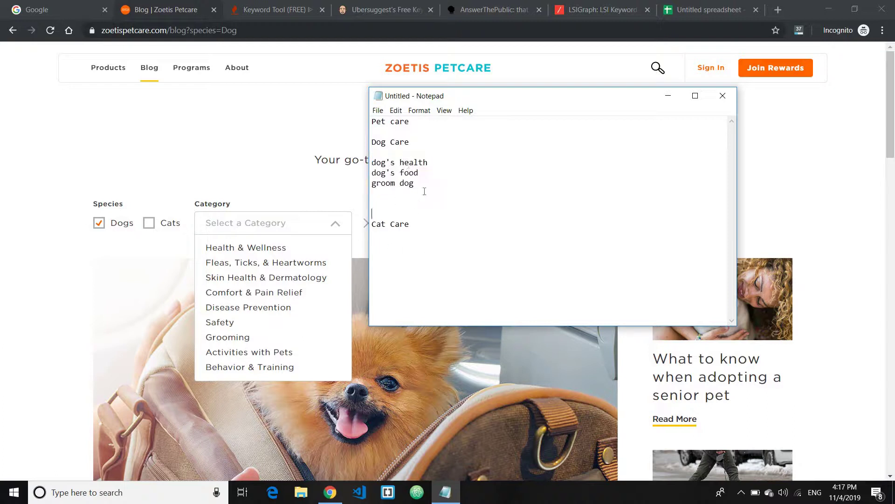
mouse_move(429, 163)
mouse_down()
mouse_move(372, 163)
mouse_move(419, 173)
mouse_move(414, 183)
mouse_move(377, 183)
mouse_up()
click(427, 163)
key(Return)
key(Return)
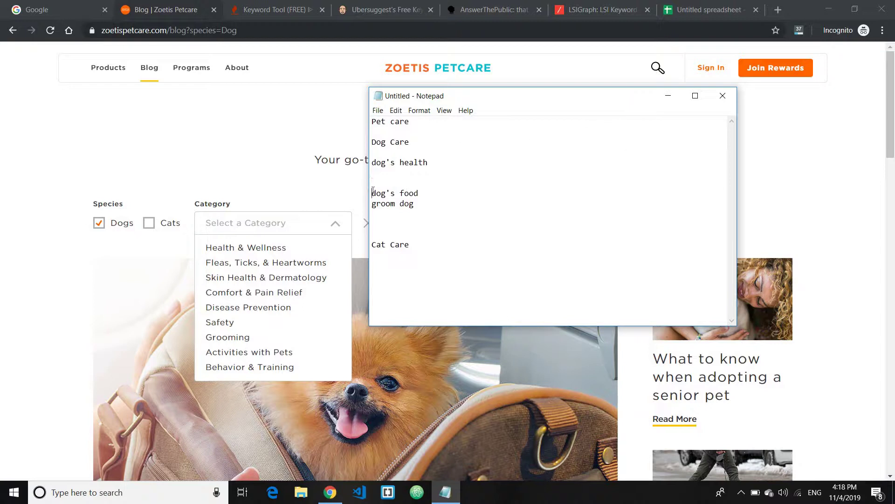
Remove the blank lines, select groom dog, and close the Zoetis blog's Category list.
key(BackSpace)
key(BackSpace)
drag(418, 189, 372, 186)
drag(427, 189, 372, 185)
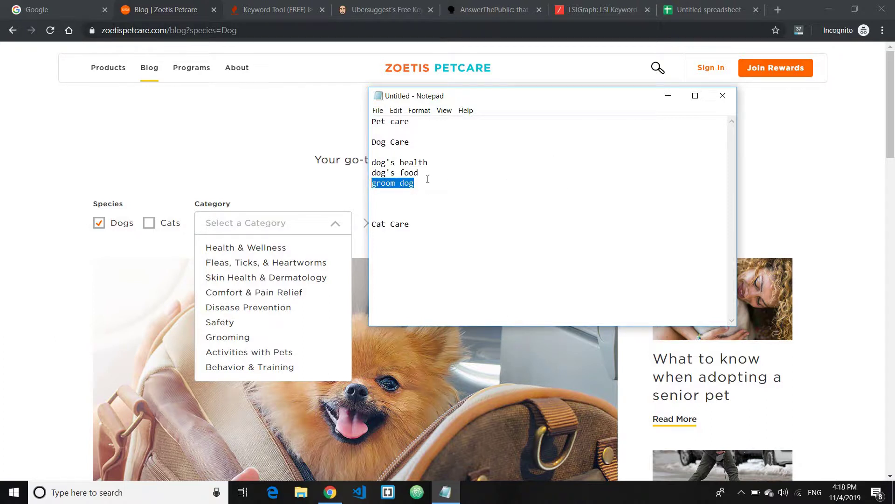
drag(427, 181, 371, 185)
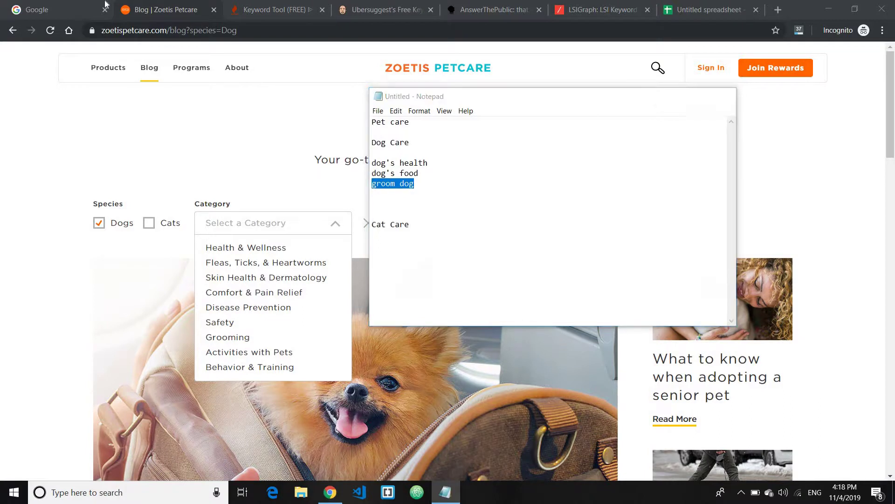
click(104, 4)
click(164, 156)
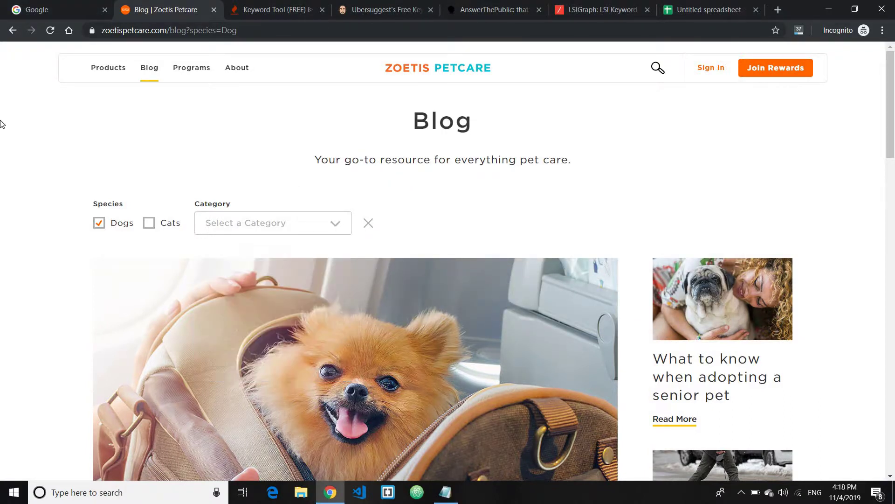
Search Keyword Tool for 'groom dog', returning 249 unique suggestions.
click(274, 9)
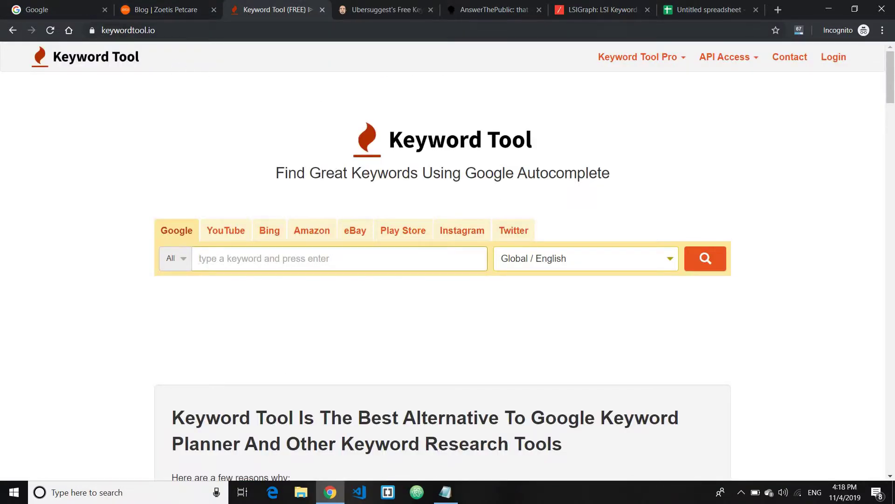
key(Return)
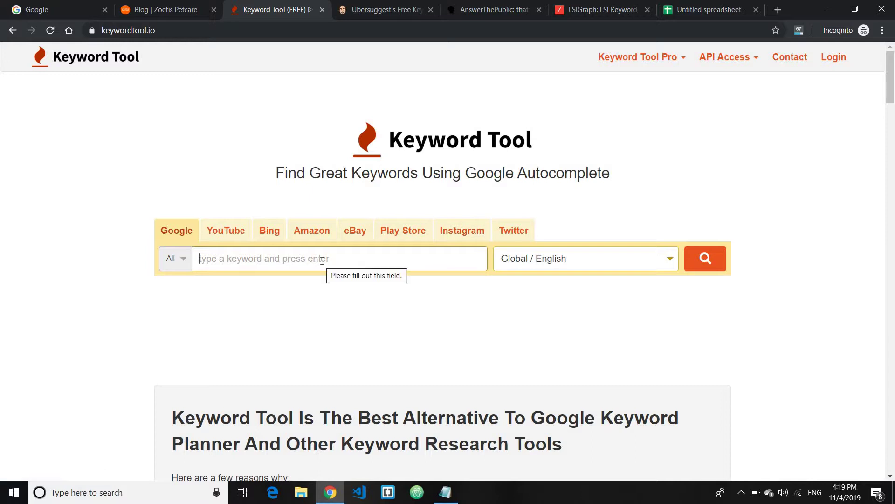
text(groom dog)
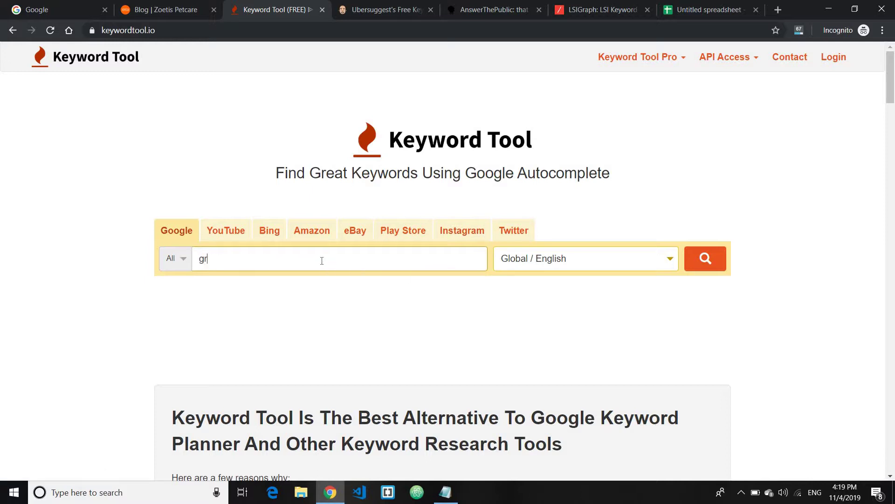
key(Return)
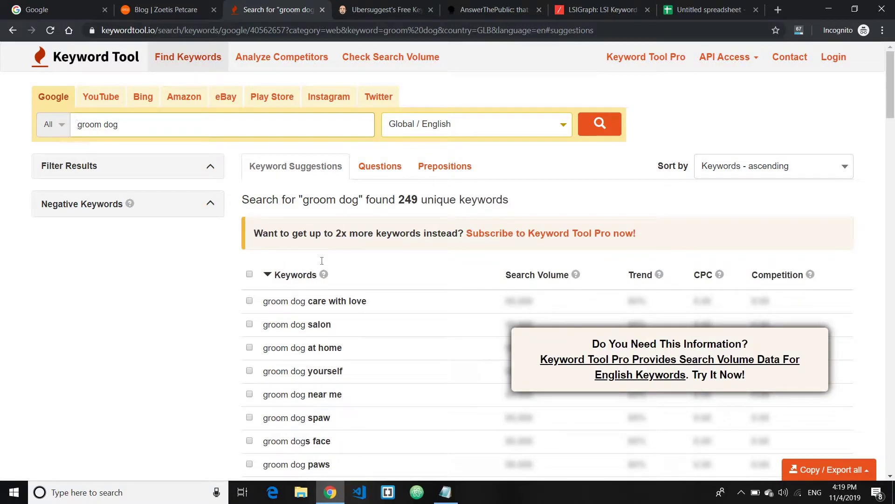
Browse the groom dog suggestions, then return to the Notepad outline.
drag(114, 124, 79, 120)
click(147, 127)
scroll(210, 224, down, 4)
scroll(343, 140, down, 2)
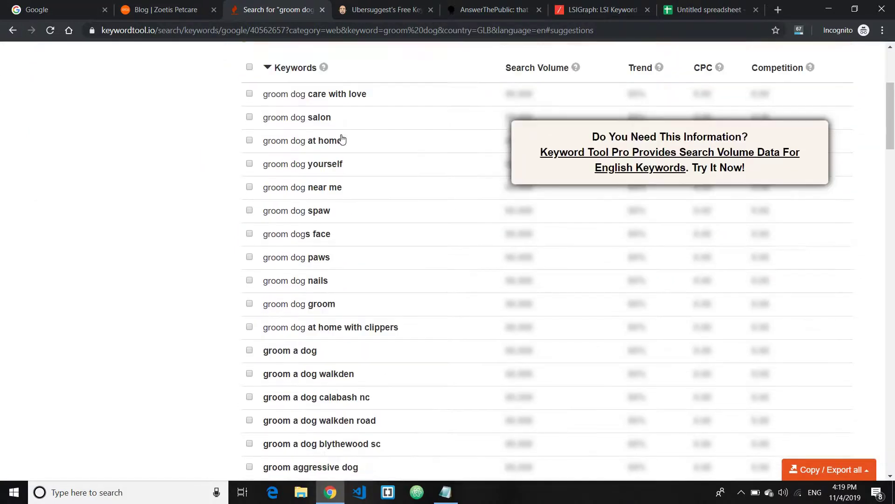
scroll(325, 163, up, 3)
scroll(329, 140, down, 5)
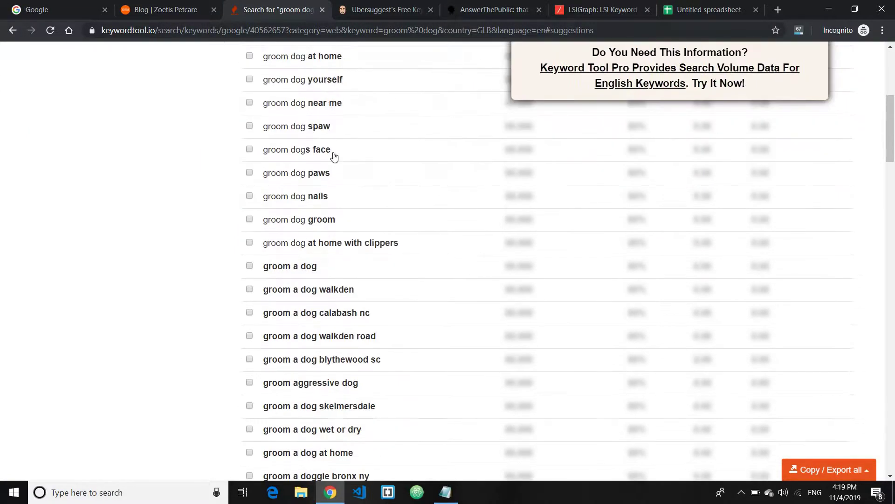
scroll(357, 233, up, 1)
scroll(356, 237, down, 20)
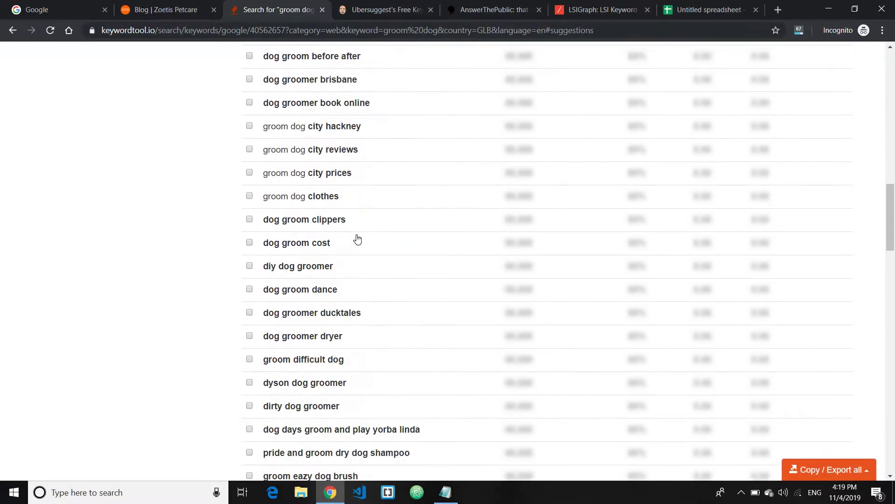
drag(894, 283, 886, 146)
scroll(216, 330, down, 1)
scroll(216, 327, up, 5)
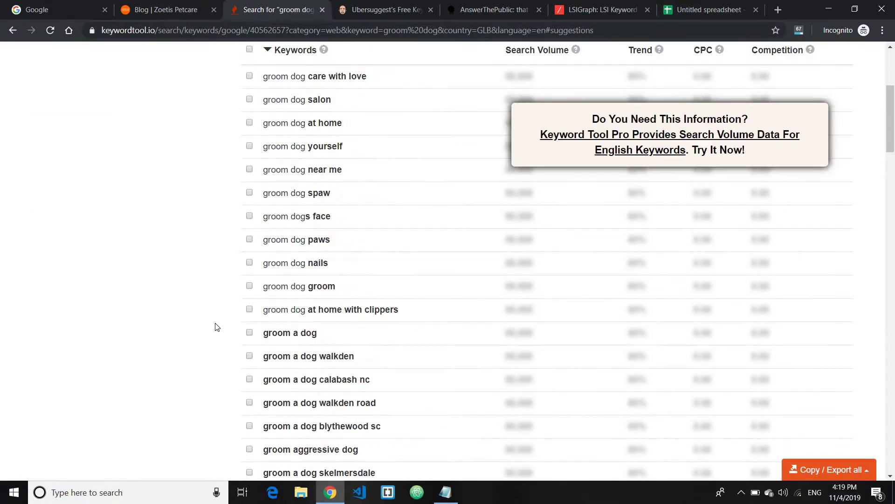
scroll(220, 260, up, 1)
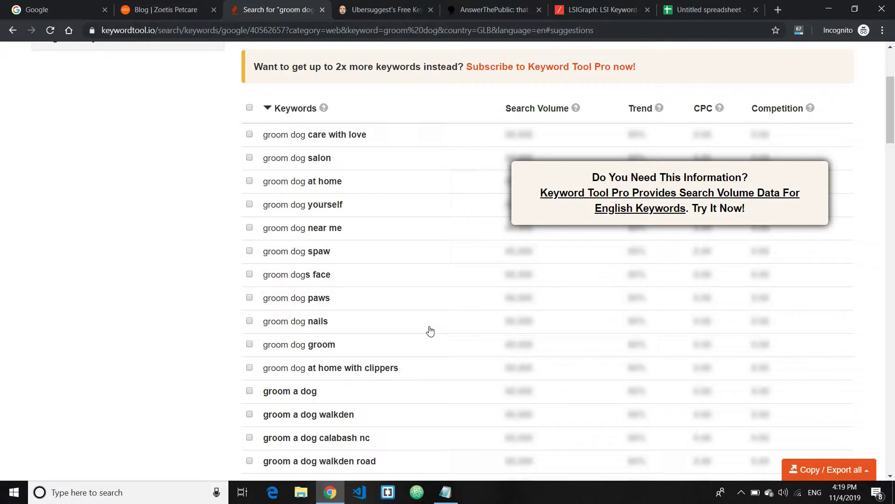
click(445, 492)
click(379, 161)
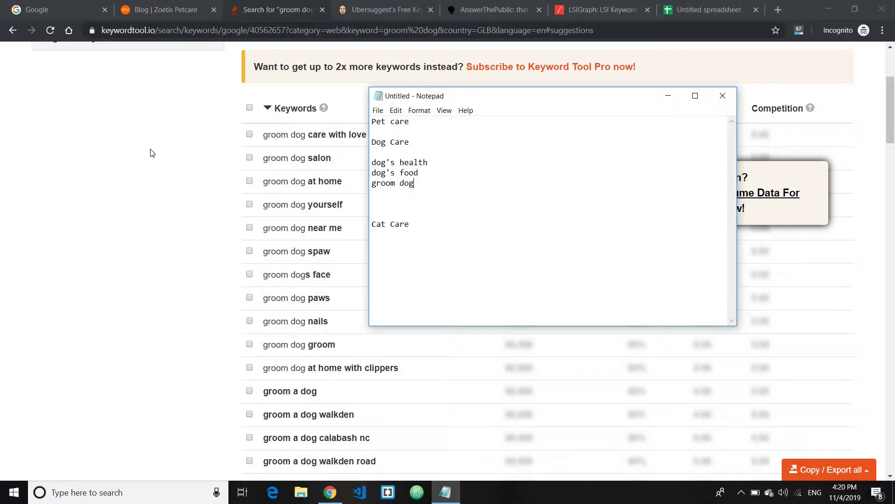
Paste 'groom a dog walkden road' from the results into the notes under groom dog.
click(142, 136)
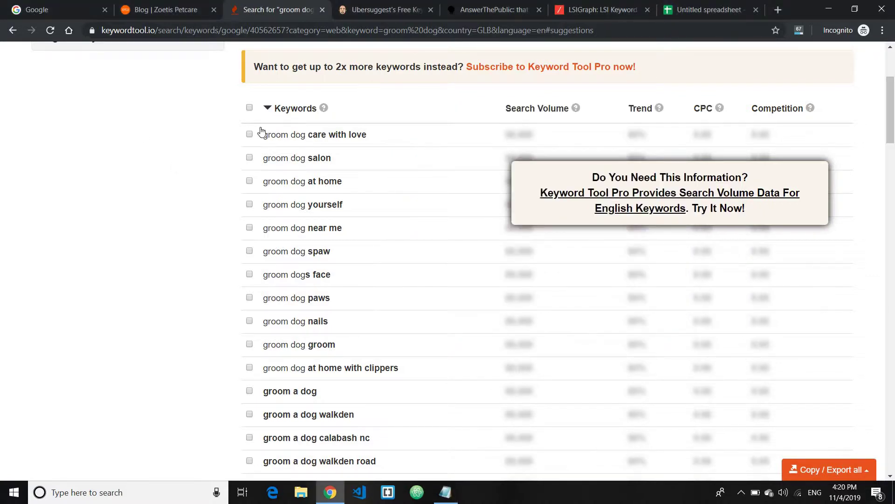
scroll(350, 348, down, 17)
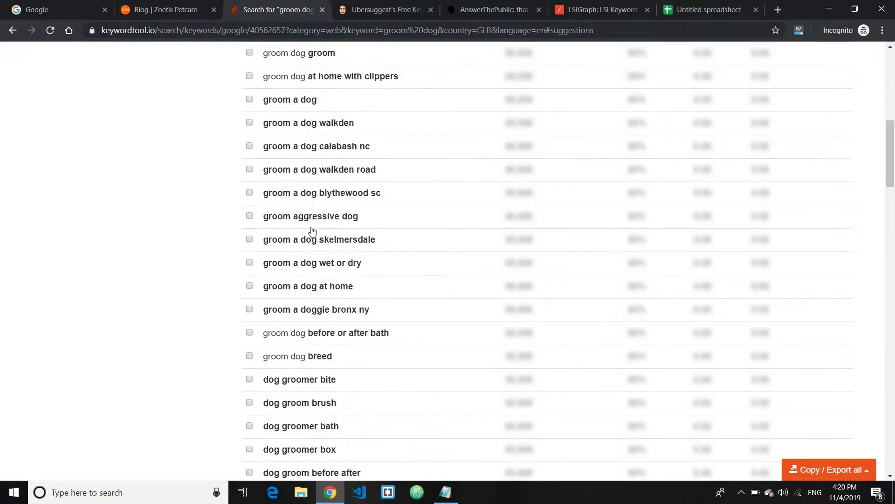
scroll(362, 383, down, 11)
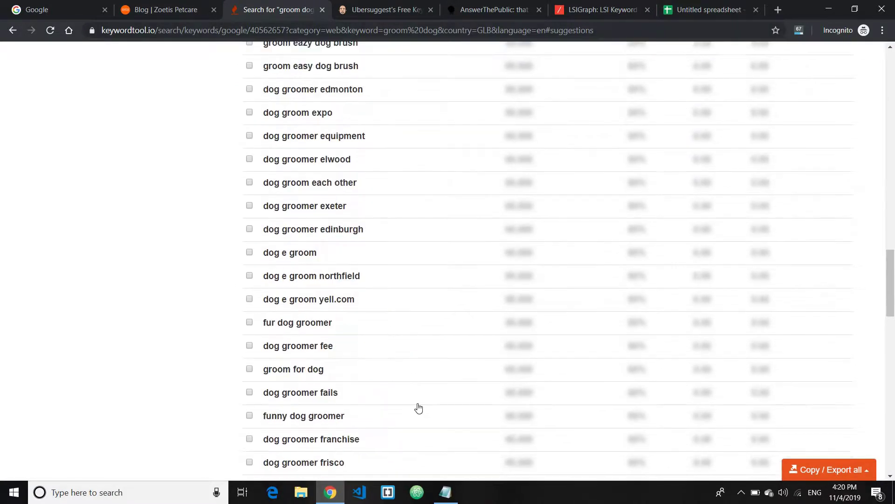
click(446, 492)
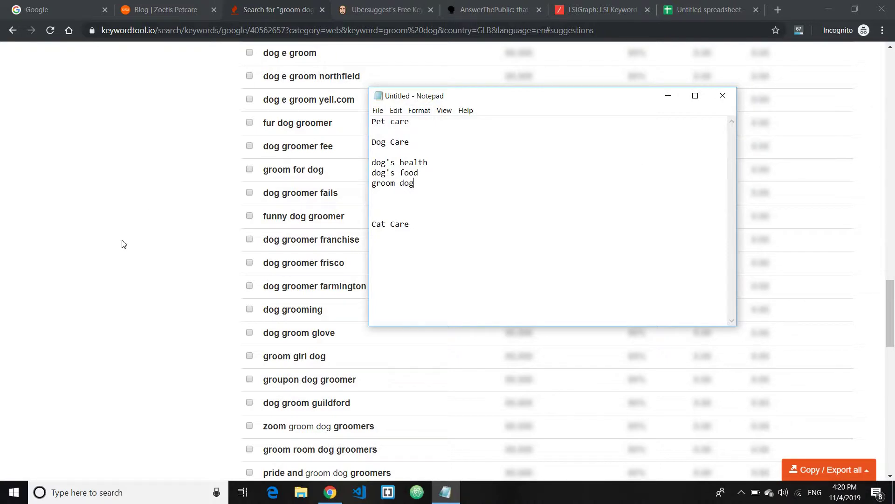
click(352, 309)
scroll(352, 309, up, 20)
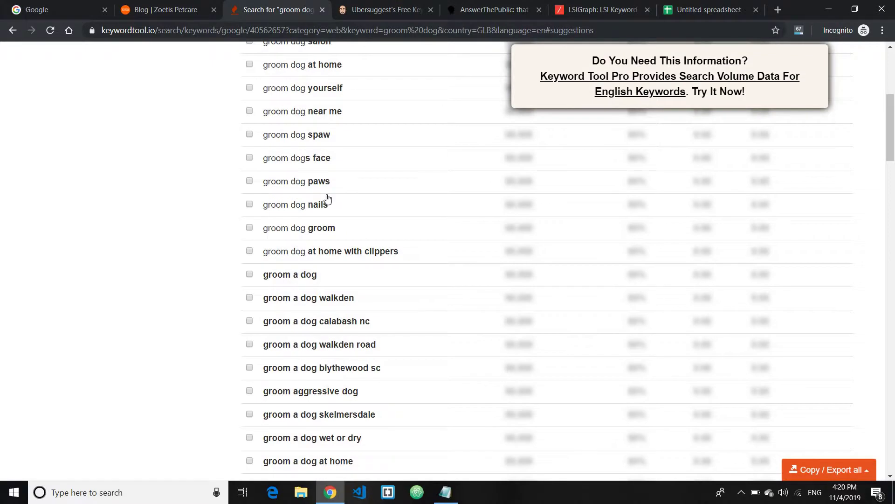
scroll(350, 140, up, 2)
scroll(354, 236, down, 2)
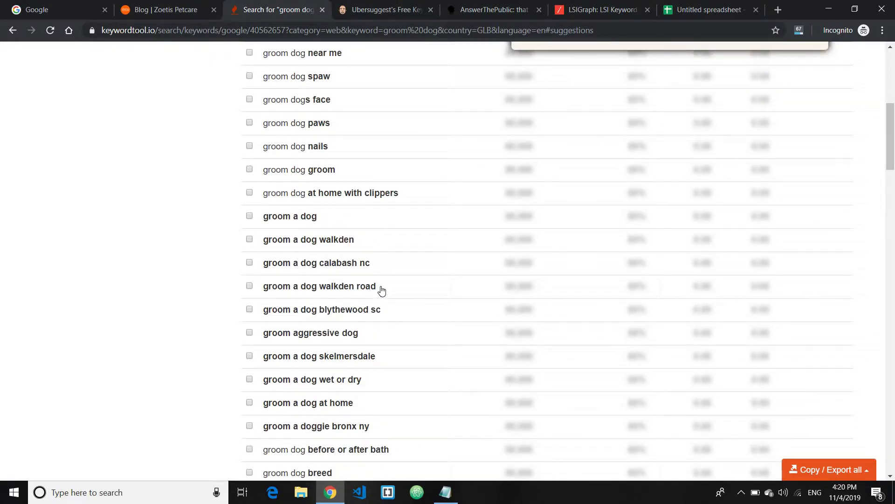
triple_click(271, 286)
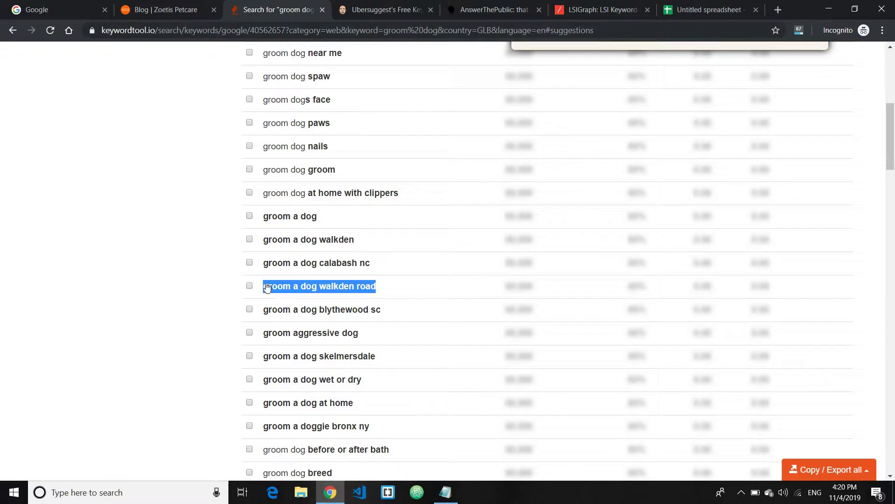
click(446, 492)
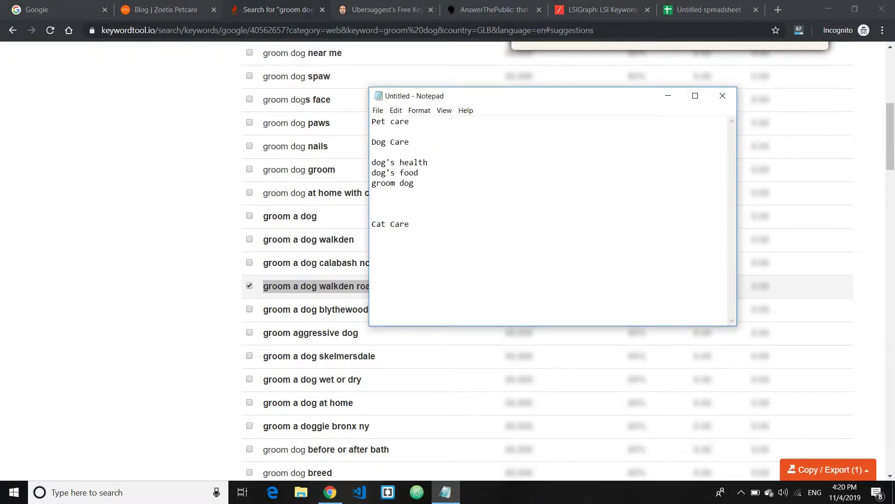
text(groom a dog walkden road)
Add 'groom aggressive dog' on a new line in the notes.
click(235, 319)
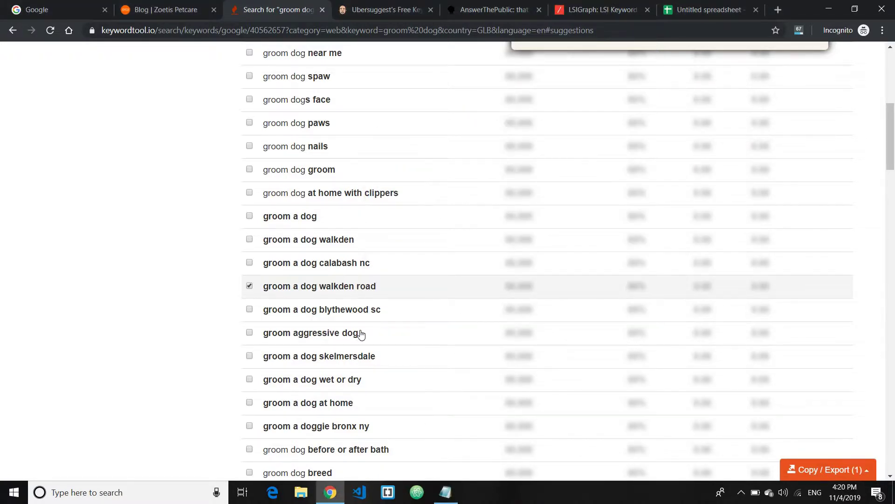
drag(360, 333, 262, 333)
key(ctrl+c)
click(446, 492)
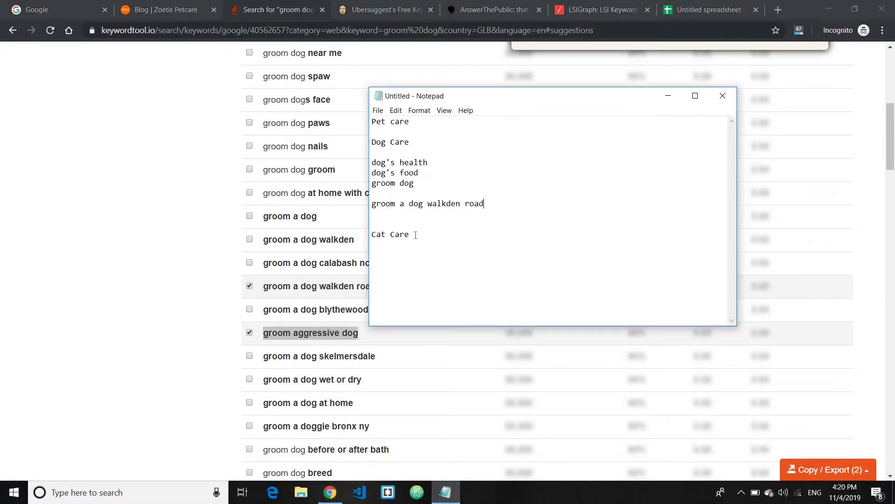
key(Return)
key(ctrl+v)
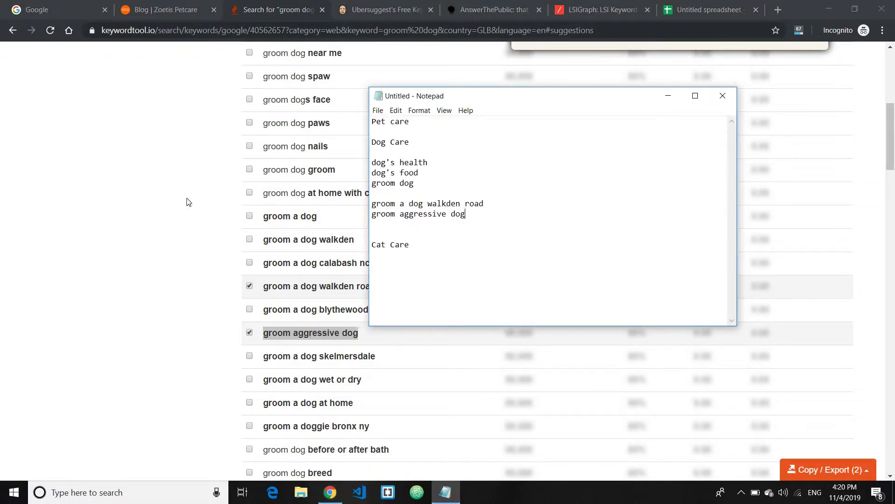
scroll(191, 224, down, 2)
Copy 'dog groomer bath' from the results and paste it on a new notes line.
click(229, 275)
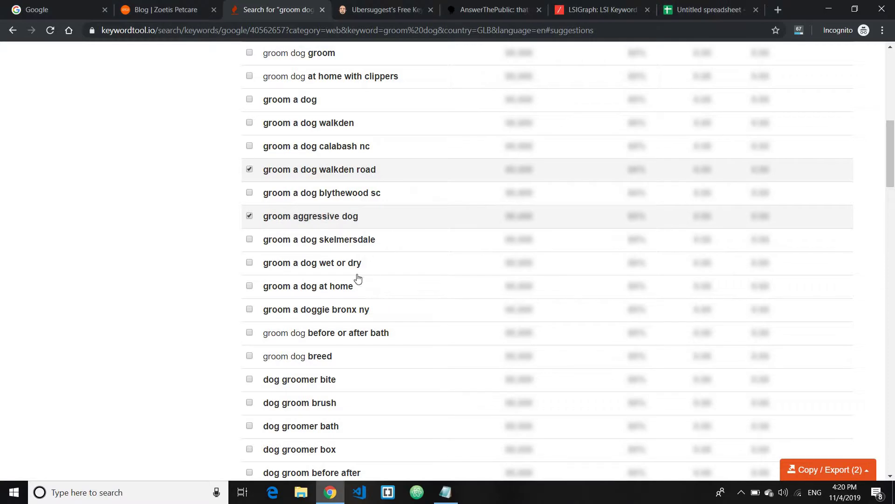
drag(354, 286, 208, 300)
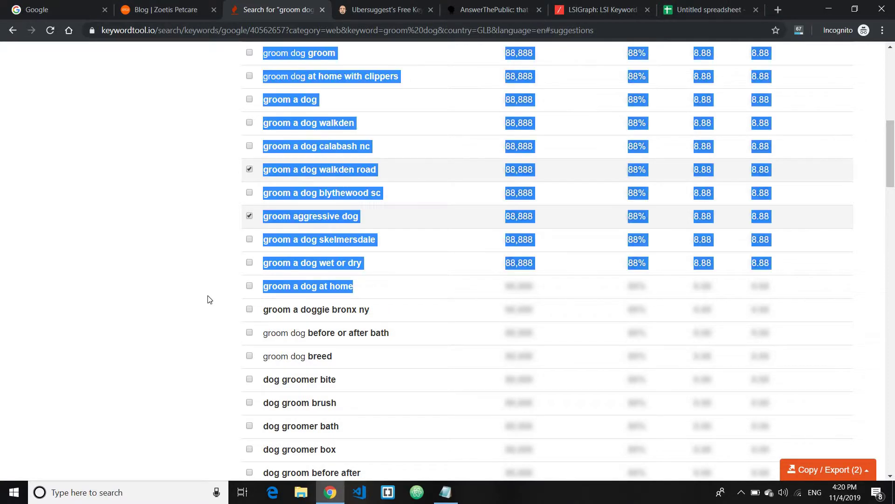
click(166, 371)
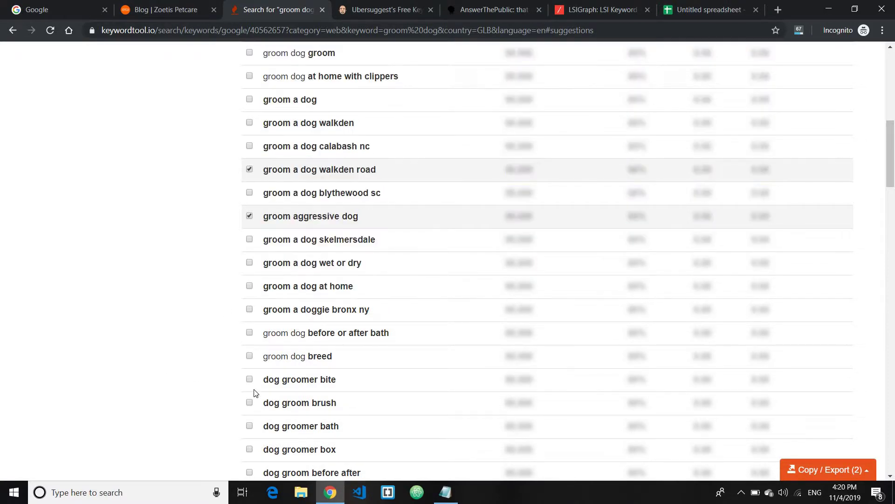
scroll(365, 265, down, 3)
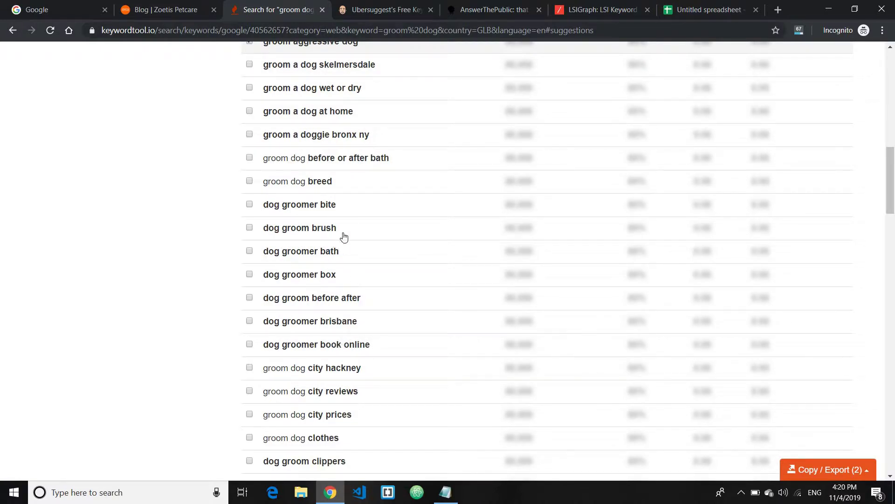
triple_click(267, 253)
key(ctrl+c)
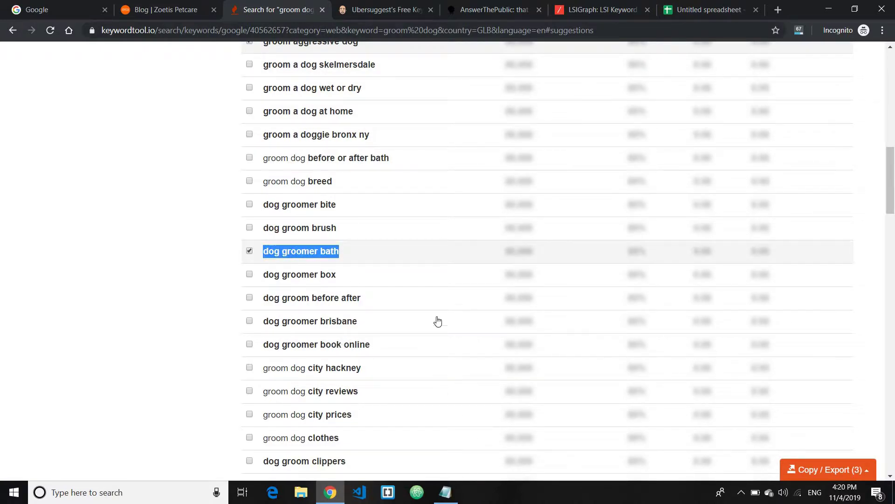
click(447, 491)
key(Return)
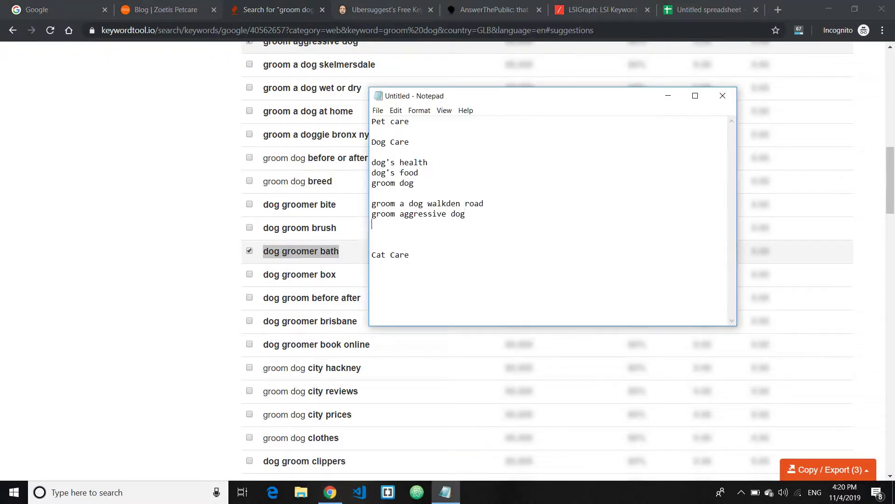
key(ctrl+v)
Review the three added keywords, then minimize Notepad back to the results.
drag(487, 222, 371, 204)
click(432, 213)
drag(446, 225, 365, 202)
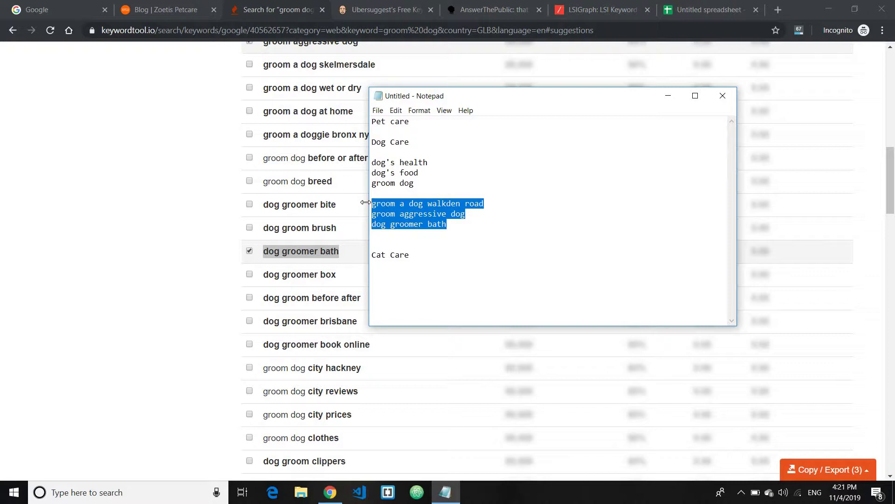
click(498, 223)
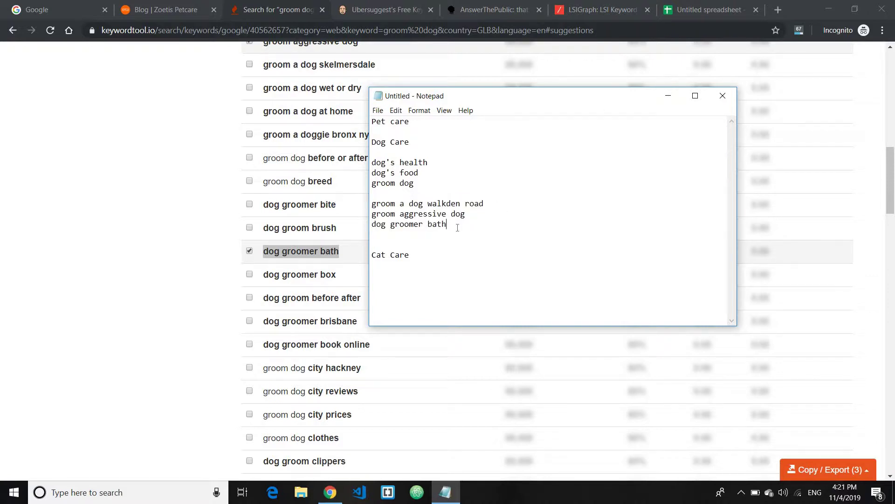
drag(446, 225, 366, 202)
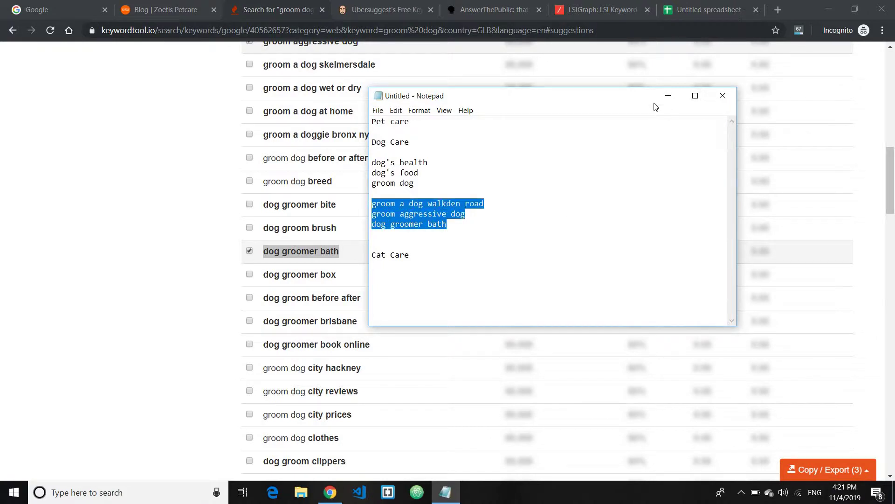
click(668, 97)
scroll(182, 208, up, 14)
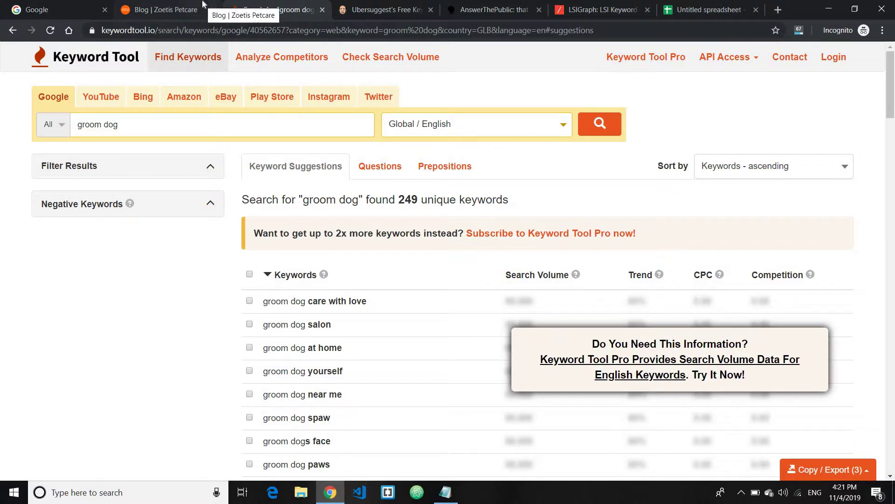
Take the zoetispetcare.com domain from the Zoetis address bar and run it through Ubersuggest.
click(204, 6)
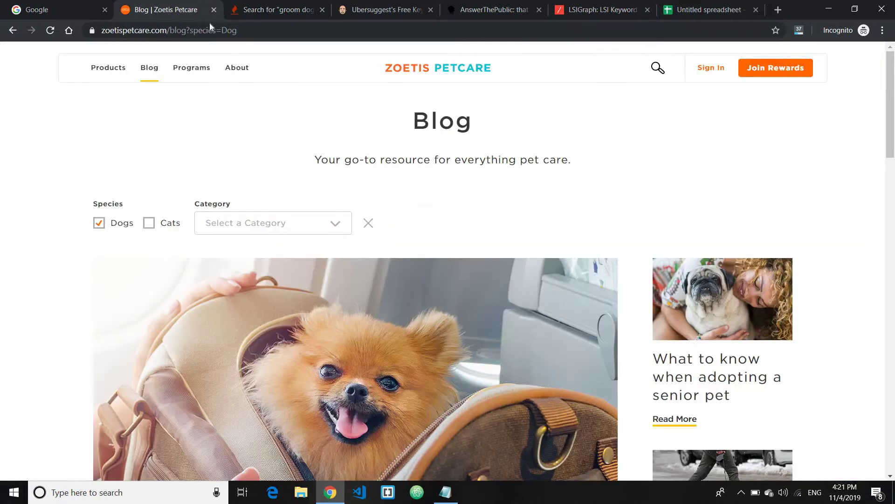
drag(167, 30, 102, 32)
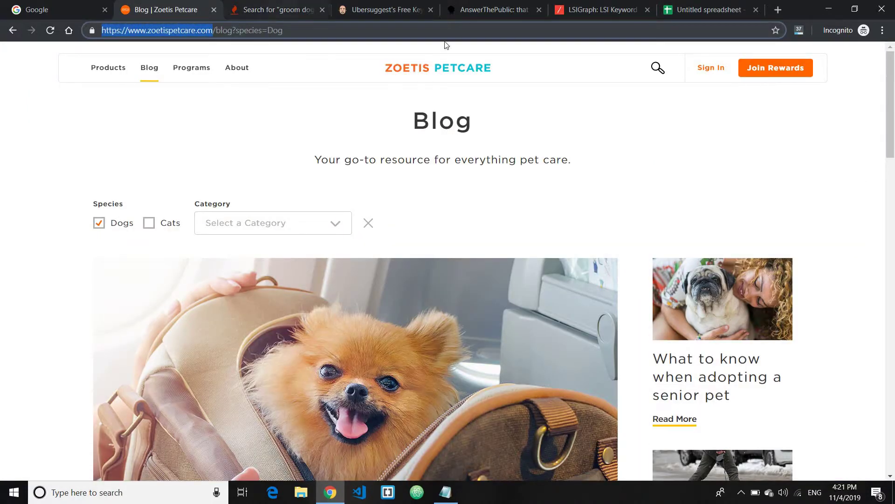
click(380, 9)
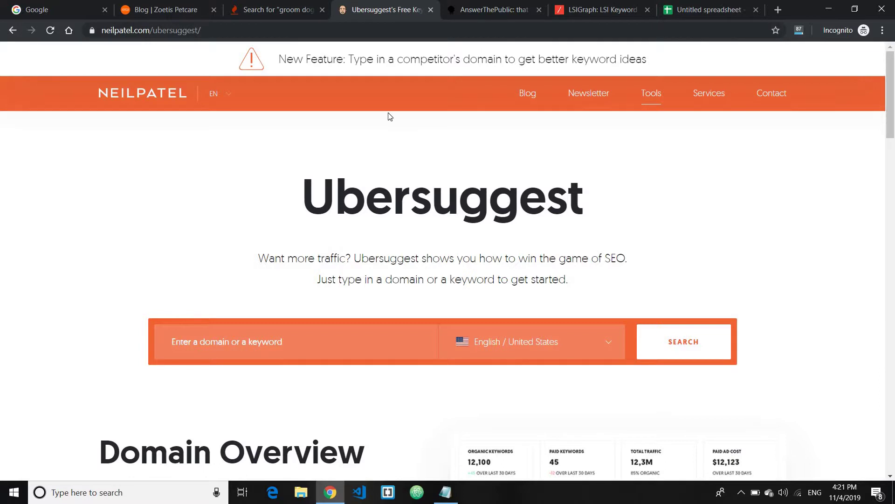
click(297, 336)
click(200, 305)
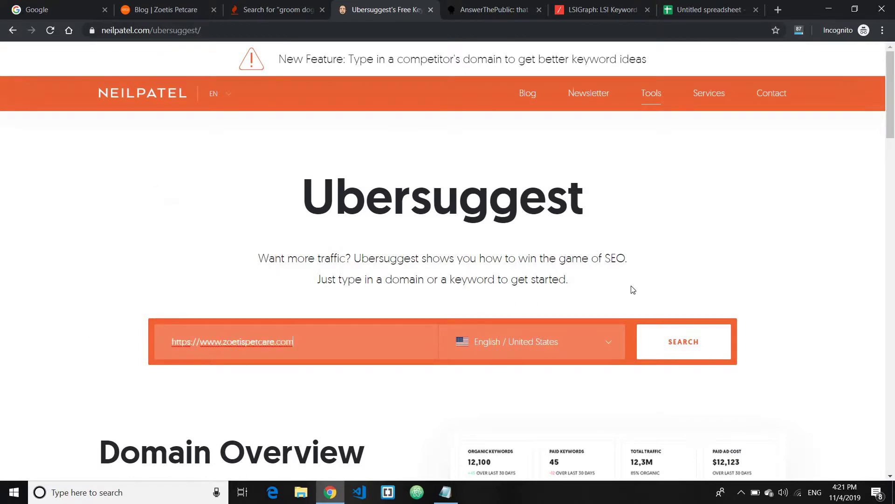
click(692, 335)
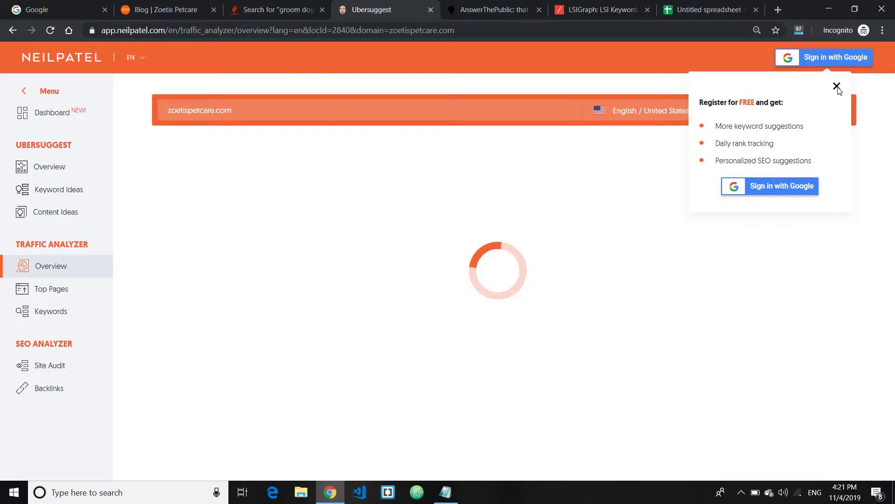
Dismiss the sign-up prompt and view all SEO keywords zoetispetcare.com ranks for.
click(837, 87)
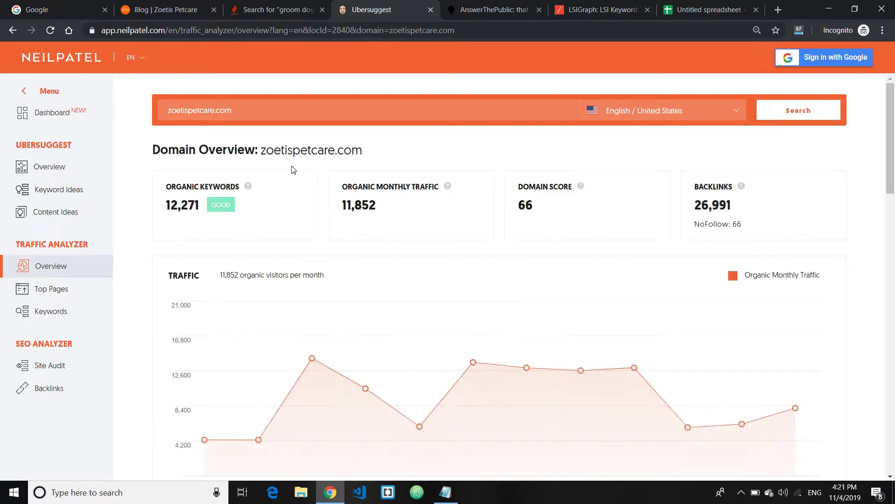
scroll(331, 229, down, 6)
scroll(331, 229, down, 10)
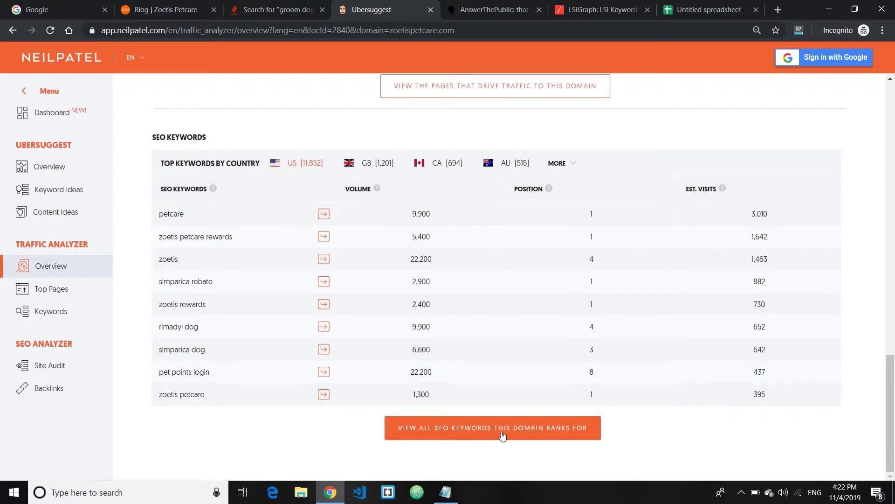
click(487, 425)
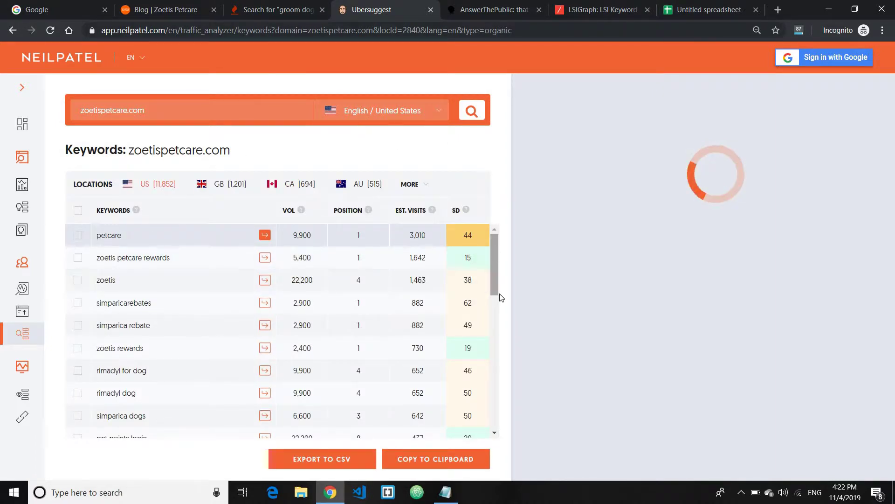
scroll(491, 248, down, 10)
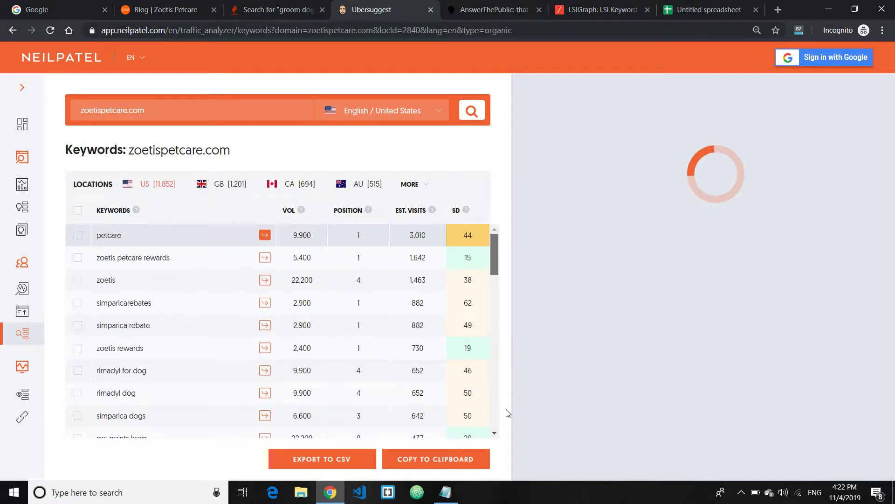
scroll(496, 257, down, 10)
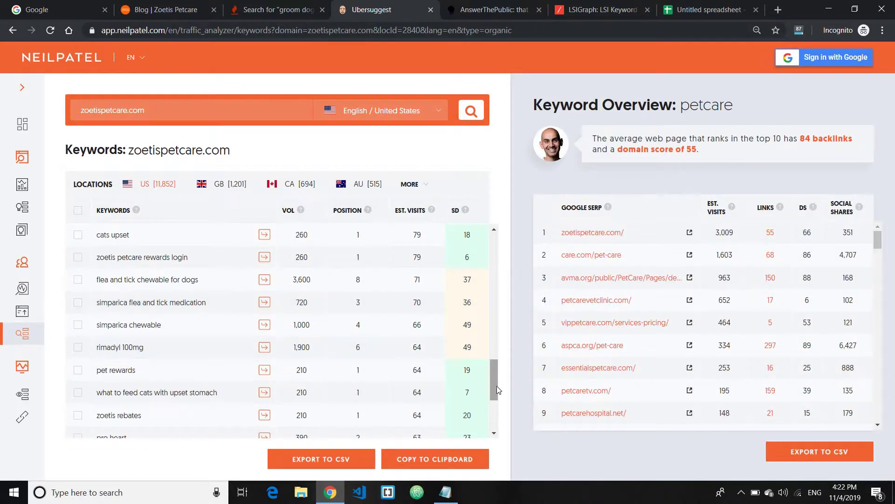
scroll(498, 401, down, 3)
scroll(500, 433, down, 3)
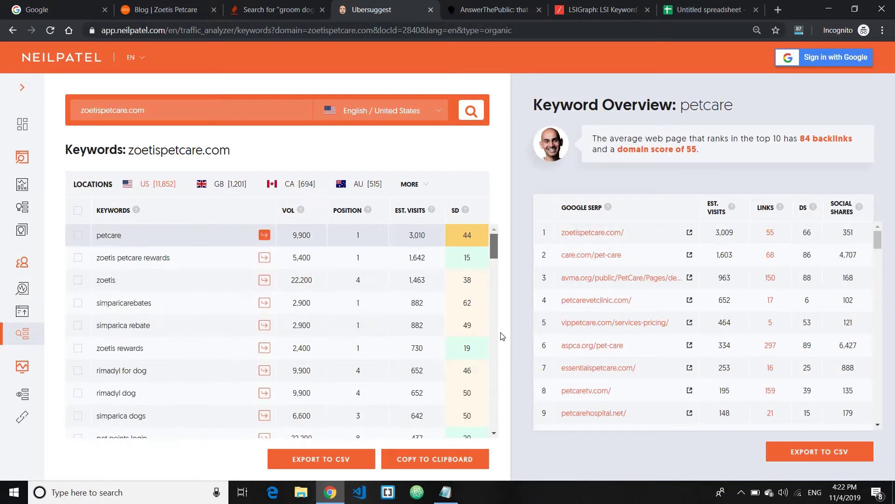
scroll(511, 421, down, 10)
scroll(512, 436, down, 4)
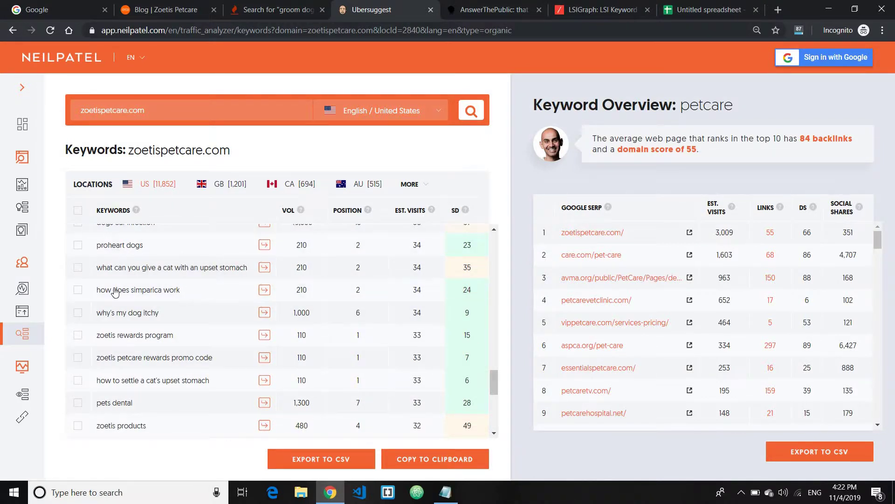
scroll(492, 384, down, 10)
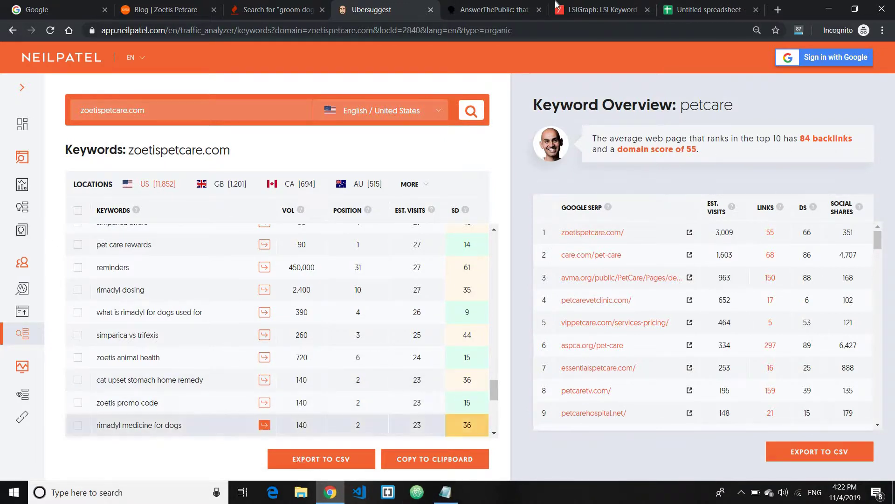
Delete the Cat Care line and paste the Ubersuggest keyword list into the notes.
click(445, 492)
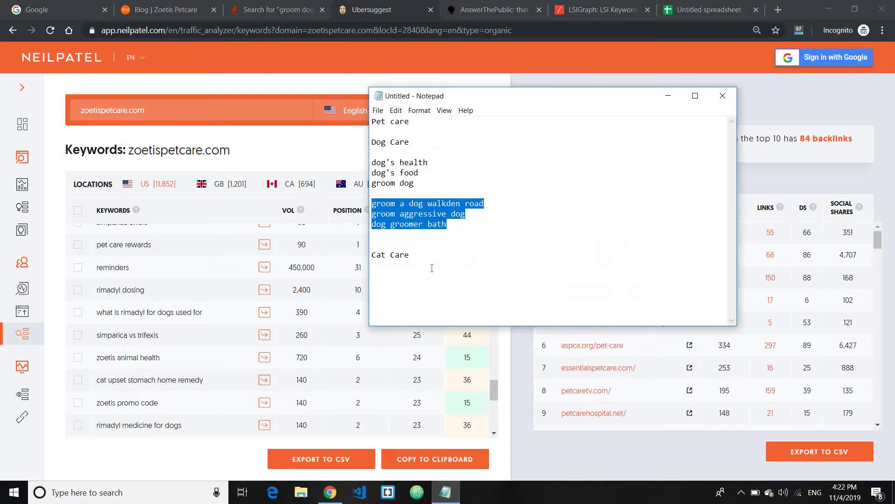
key(ctrl+End)
key(shift+Home)
key(Delete)
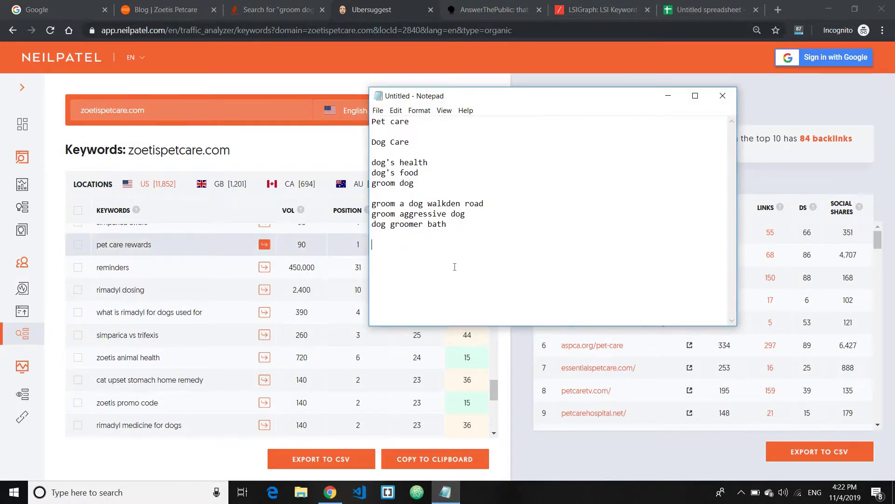
key(ctrl+v)
Scroll through the pasted keywords, starting with petcare, then minimize Notepad.
scroll(719, 261, up, 8)
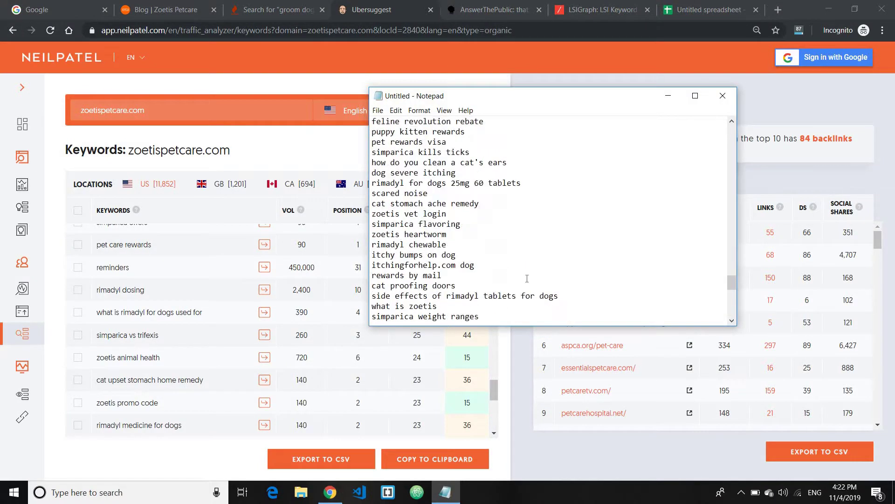
drag(732, 275, 741, 135)
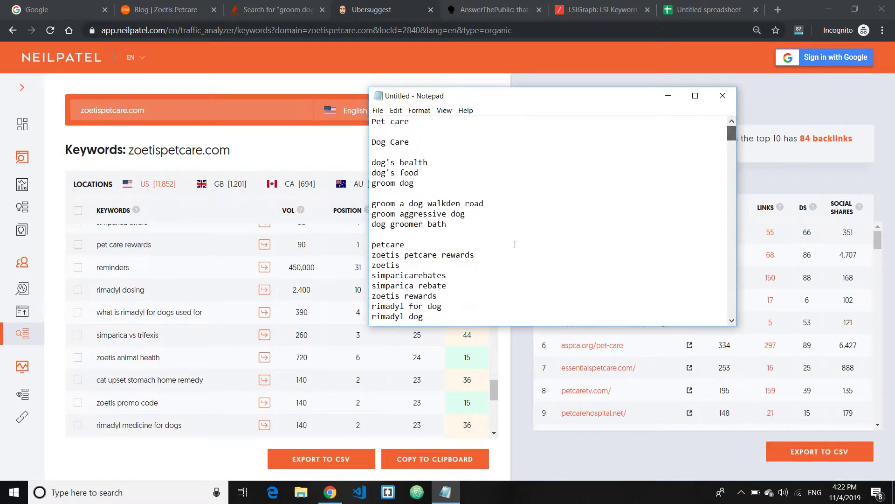
scroll(515, 244, down, 3)
scroll(406, 206, up, 1)
drag(400, 192, 371, 193)
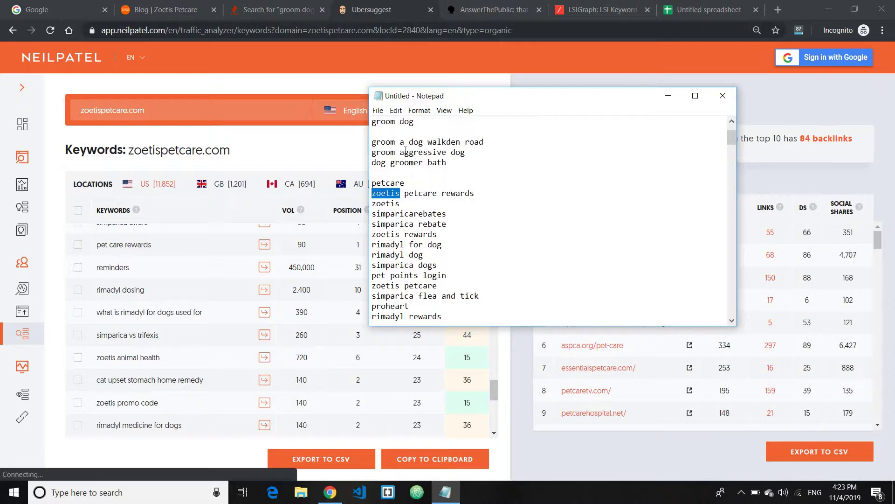
drag(732, 141, 696, 110)
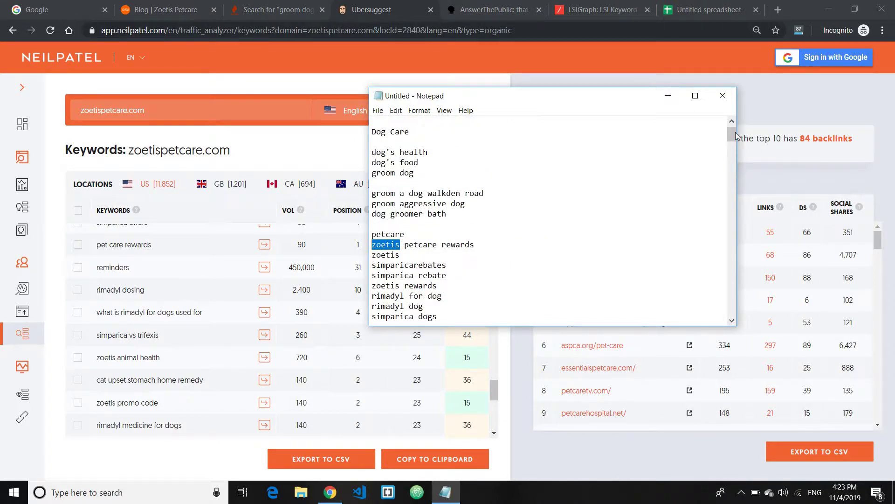
mouse_move(735, 135)
mouse_down()
mouse_move(740, 303)
mouse_move(739, 136)
mouse_up()
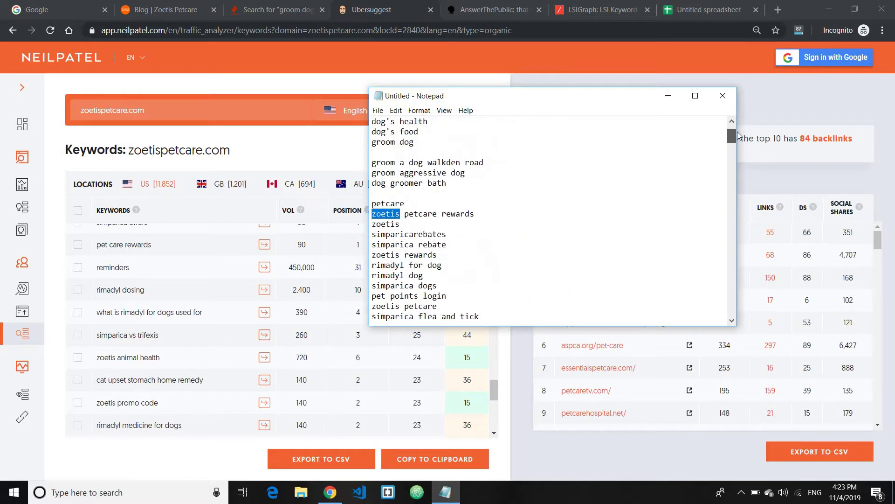
scroll(738, 136, up, 1)
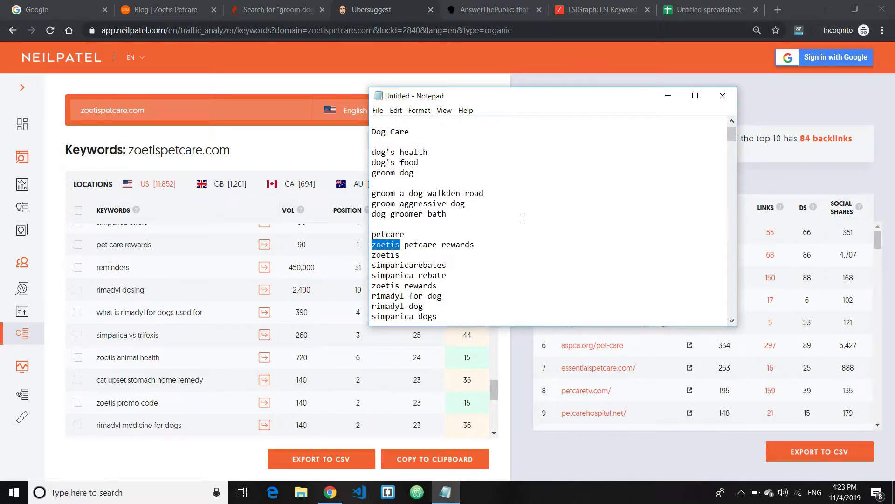
click(668, 98)
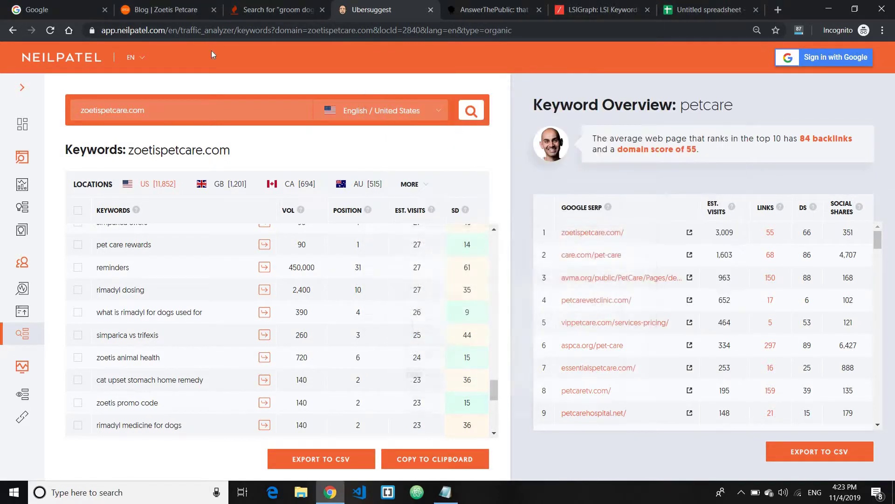
In AnswerThePublic, type 'gro', pick the 'Groom dog' suggestion and run Get Questions.
click(478, 6)
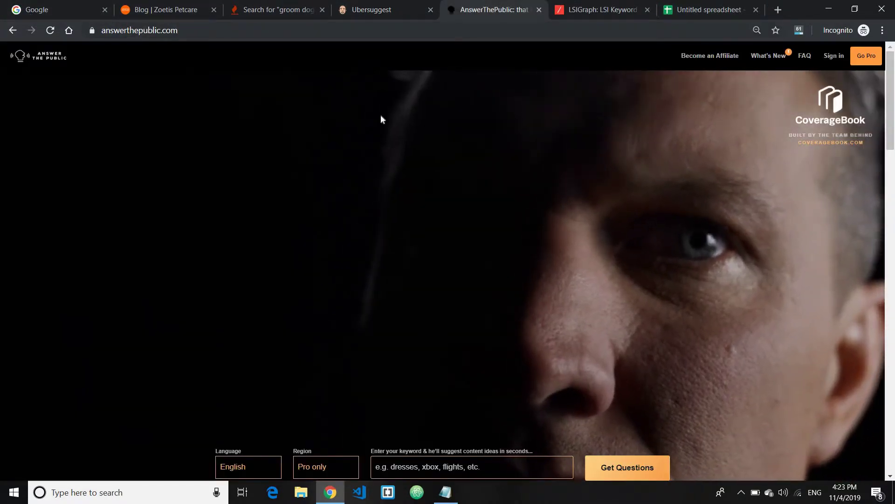
scroll(381, 117, down, 3)
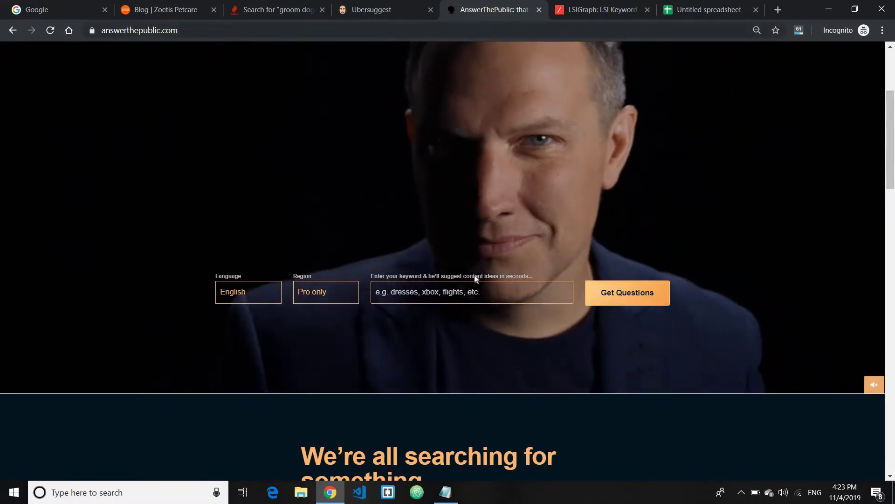
scroll(410, 255, up, 1)
scroll(488, 300, up, 2)
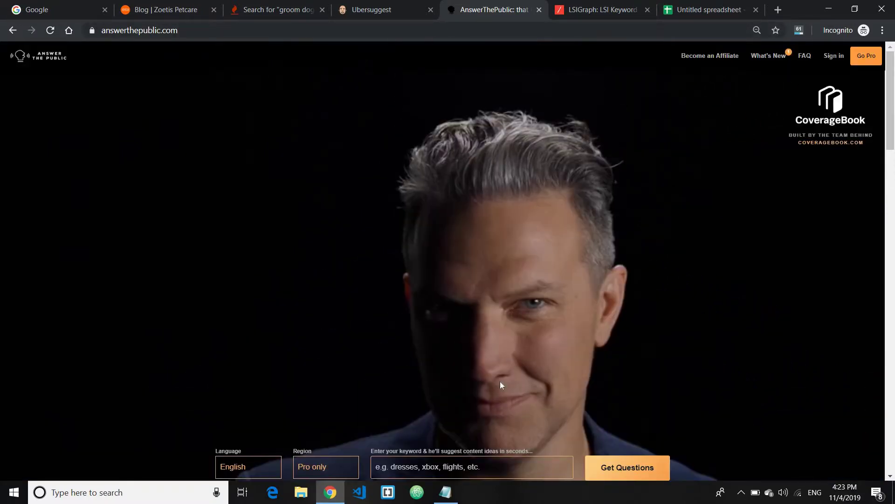
scroll(443, 420, down, 2)
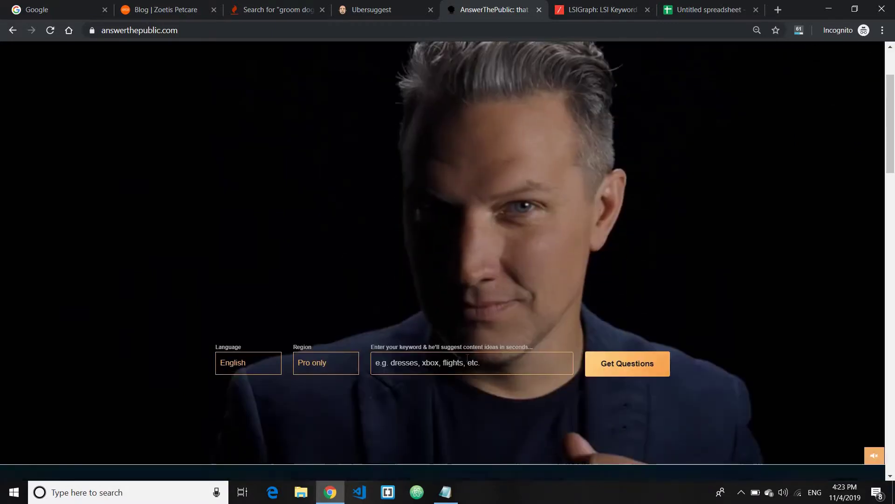
click(462, 347)
text(gro)
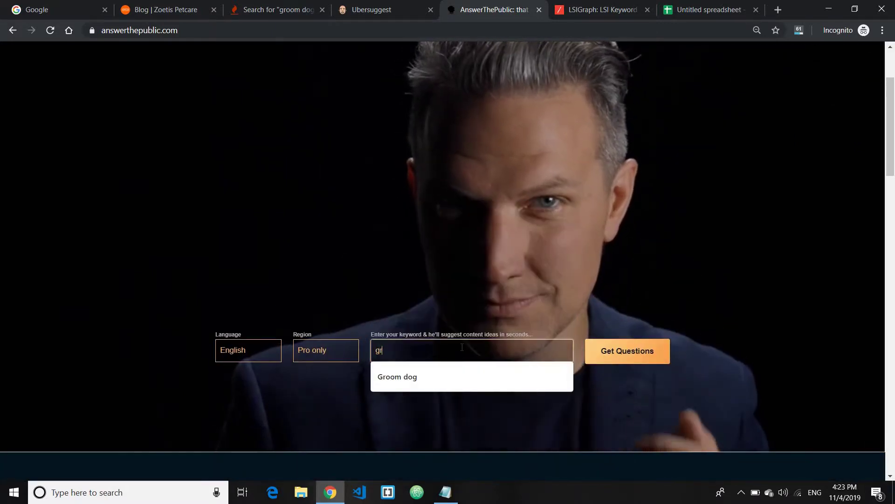
click(392, 370)
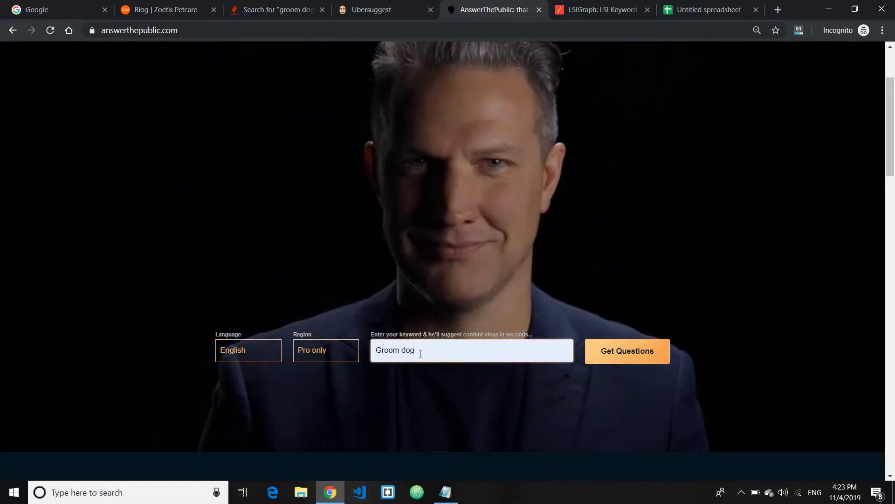
click(622, 352)
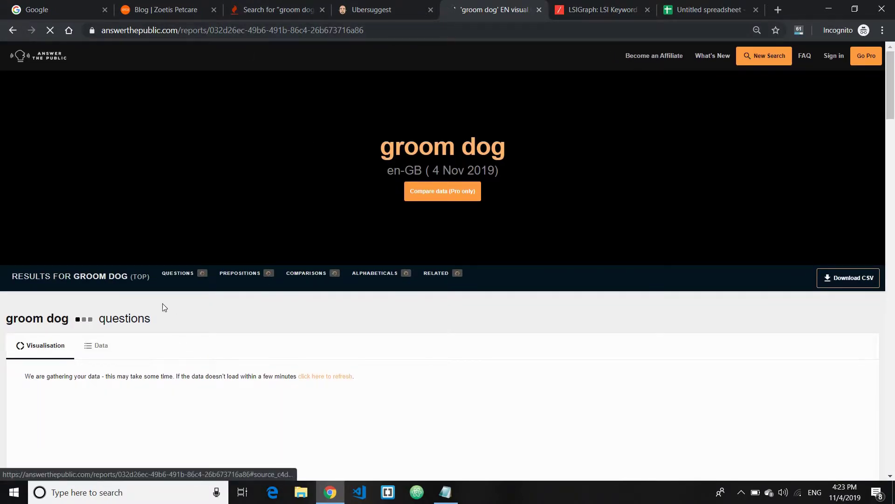
drag(156, 317, 99, 319)
click(124, 319)
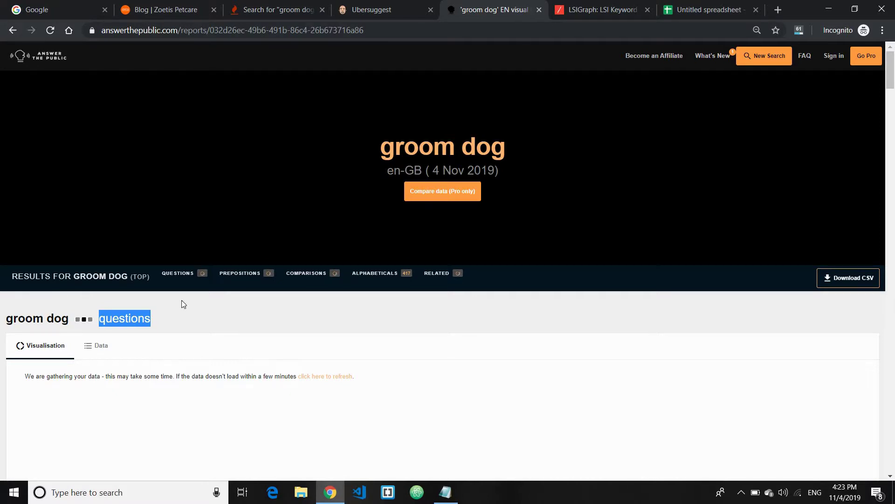
click(446, 492)
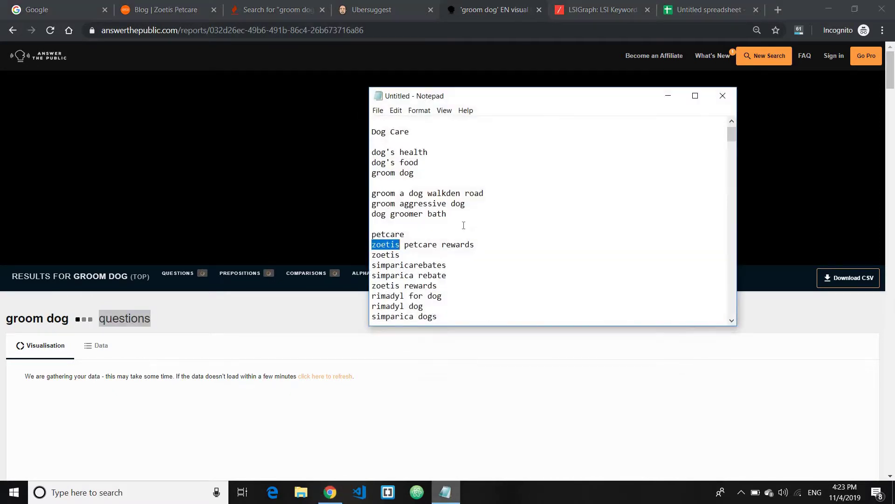
scroll(730, 222, down, 4)
scroll(730, 186, down, 15)
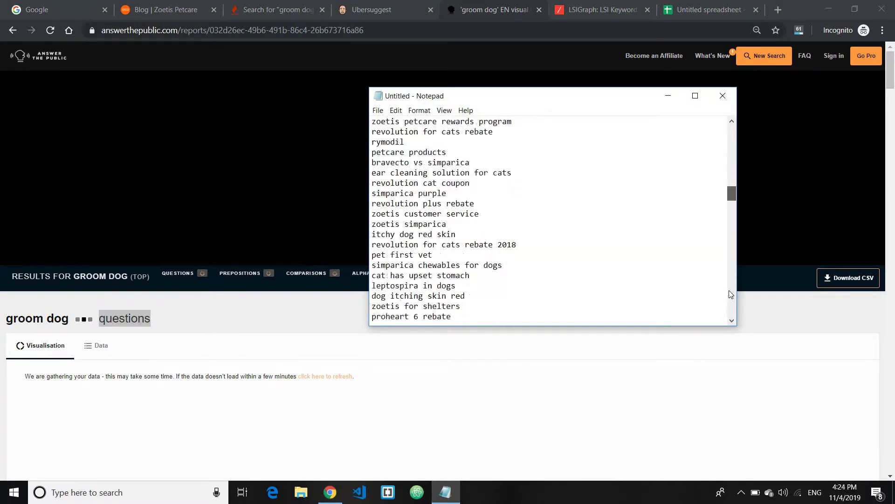
scroll(721, 200, up, 20)
scroll(721, 201, down, 20)
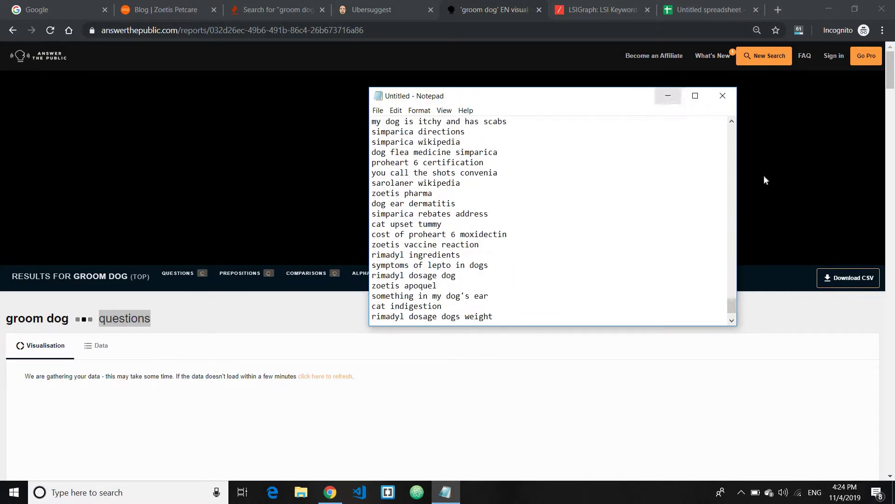
click(668, 96)
click(445, 492)
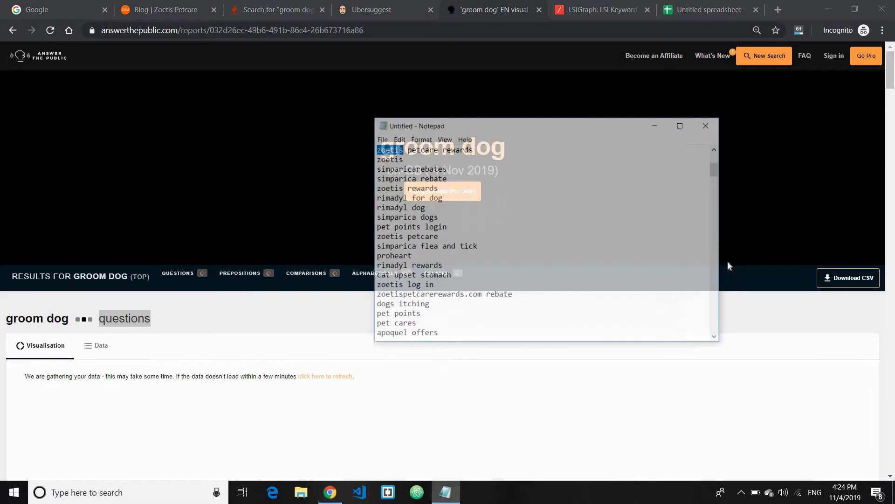
drag(735, 152, 740, 170)
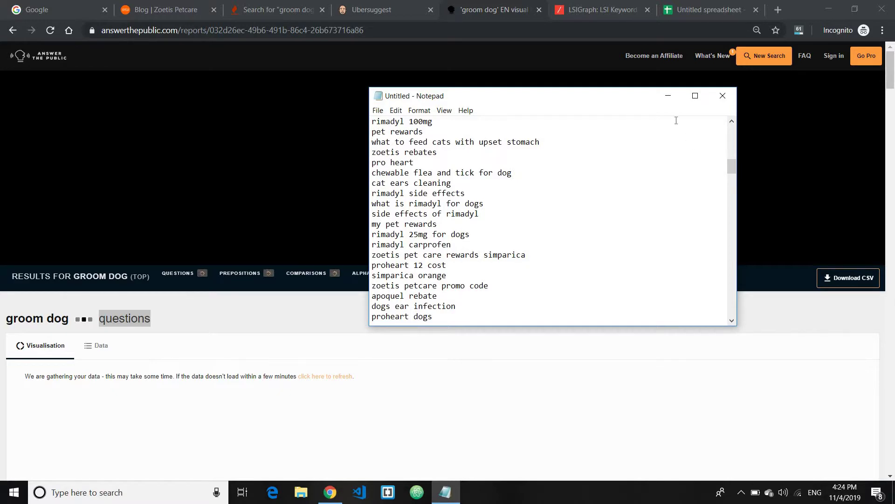
click(670, 95)
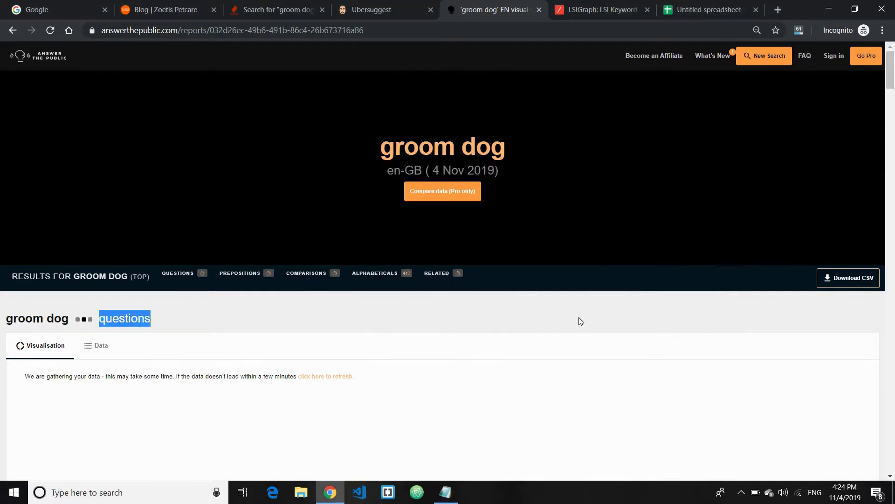
Scroll through the groom dog results, then bring up the Untitled spreadsheet with its keyword headers.
drag(894, 93, 894, 115)
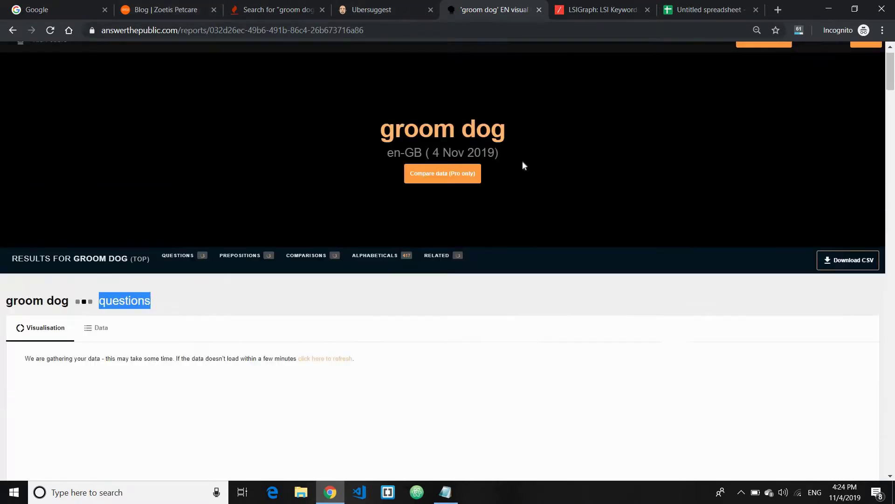
click(708, 5)
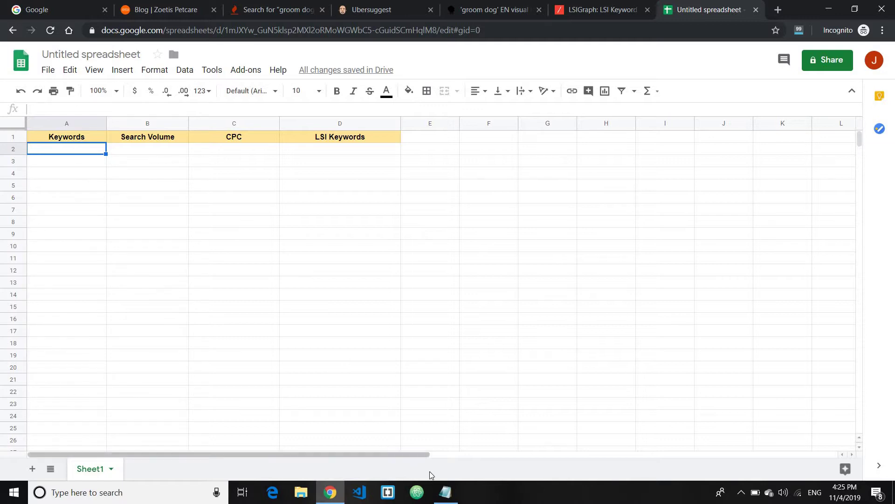
In Notepad, select the keyword list from the petcare line to the end and copy it.
click(448, 491)
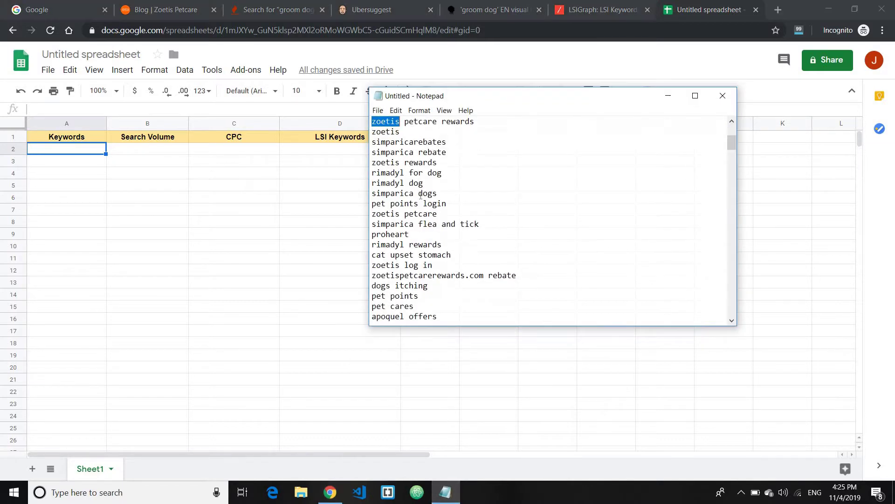
scroll(432, 206, up, 4)
scroll(433, 205, down, 1)
click(376, 213)
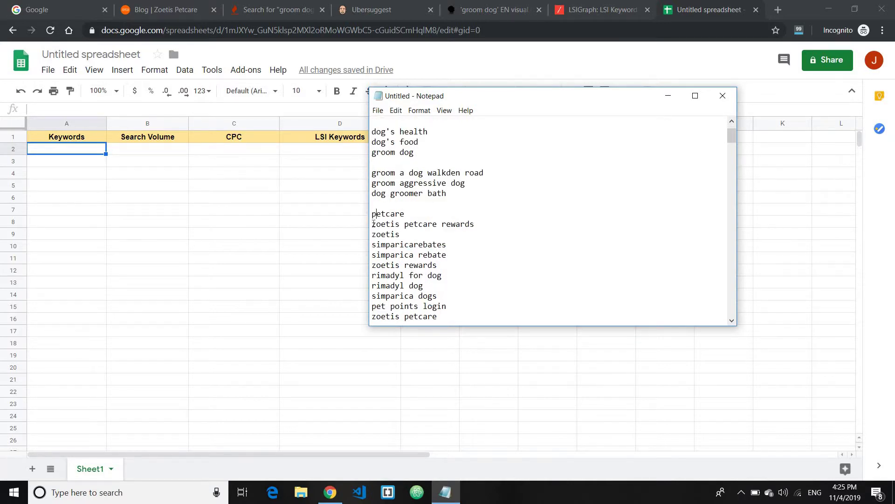
drag(373, 223, 565, 329)
mouse_move(574, 363)
mouse_down()
mouse_move(564, 327)
mouse_move(582, 367)
mouse_move(574, 355)
mouse_up()
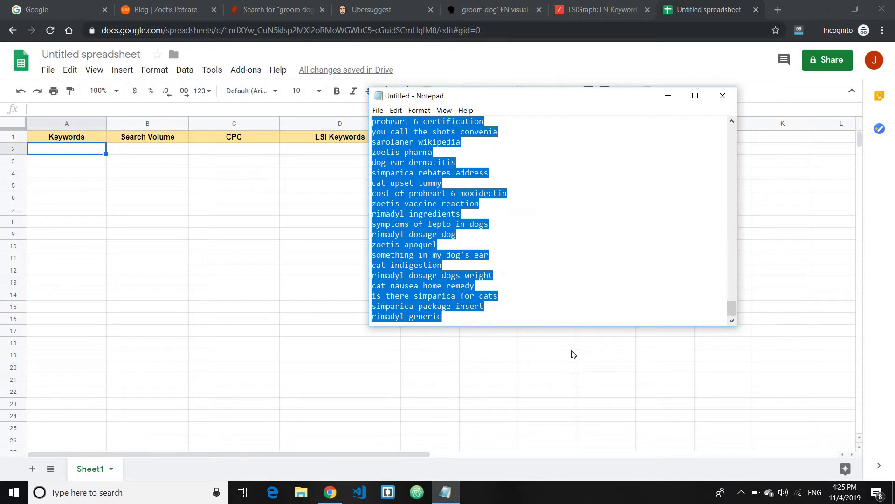
Paste the keyword list into the sheet starting at cell A2.
click(84, 153)
key(ctrl+v)
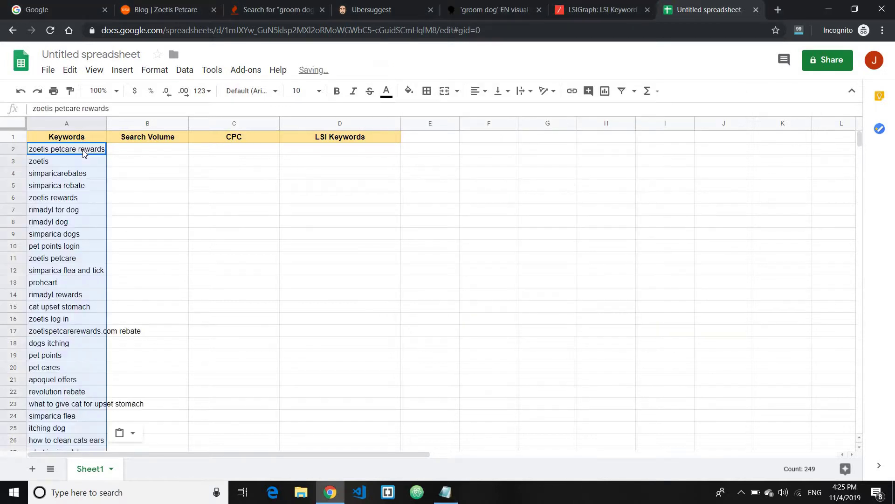
scroll(139, 252, down, 2)
scroll(105, 150, up, 2)
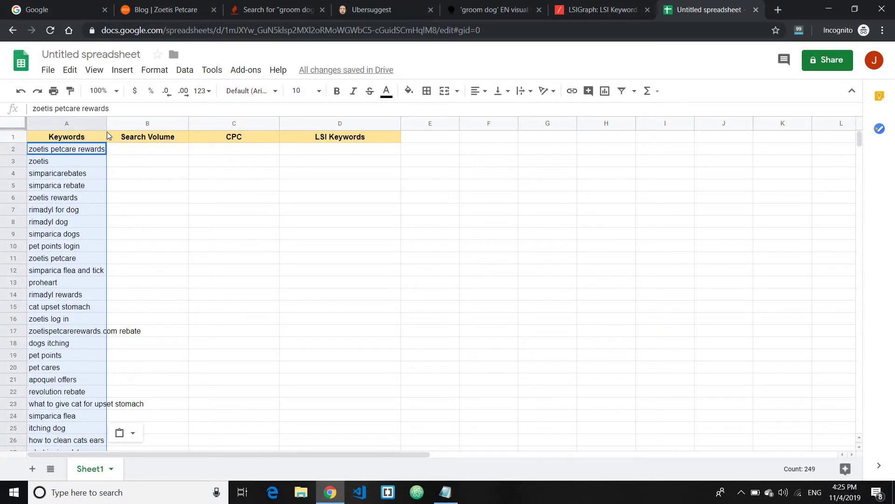
Widen column A so the pasted keywords fit, then check the list.
drag(116, 125, 142, 124)
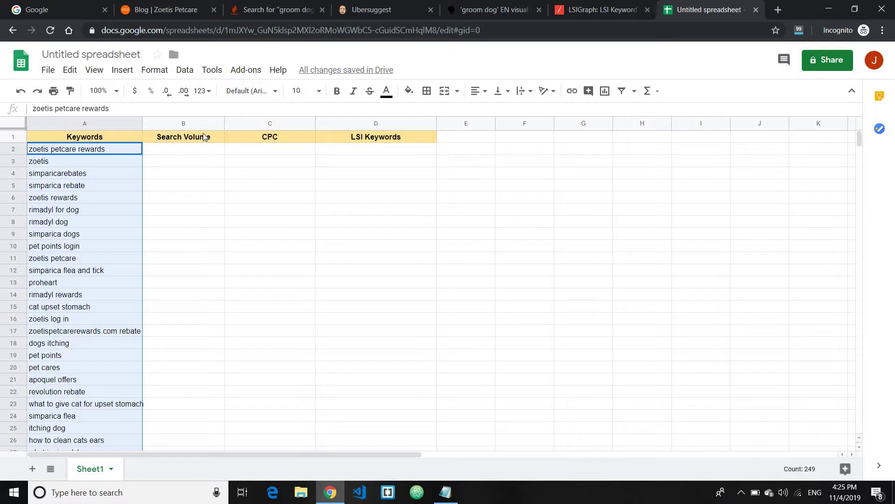
click(199, 149)
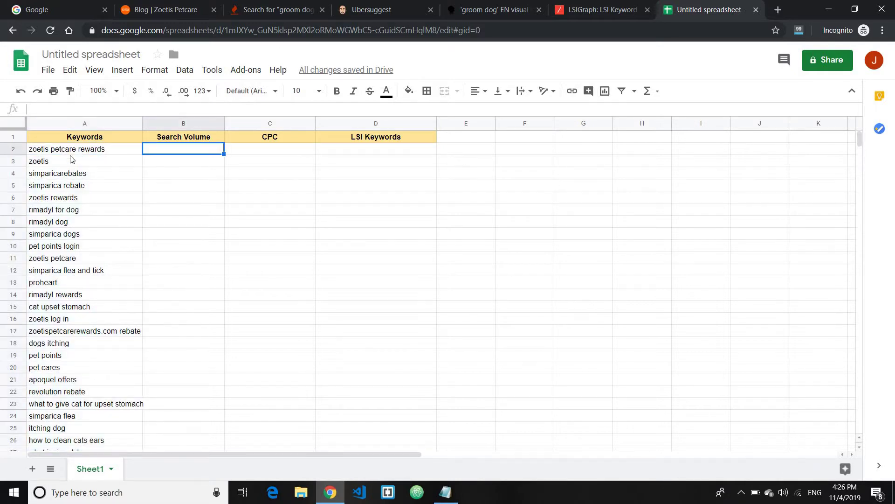
scroll(72, 159, down, 17)
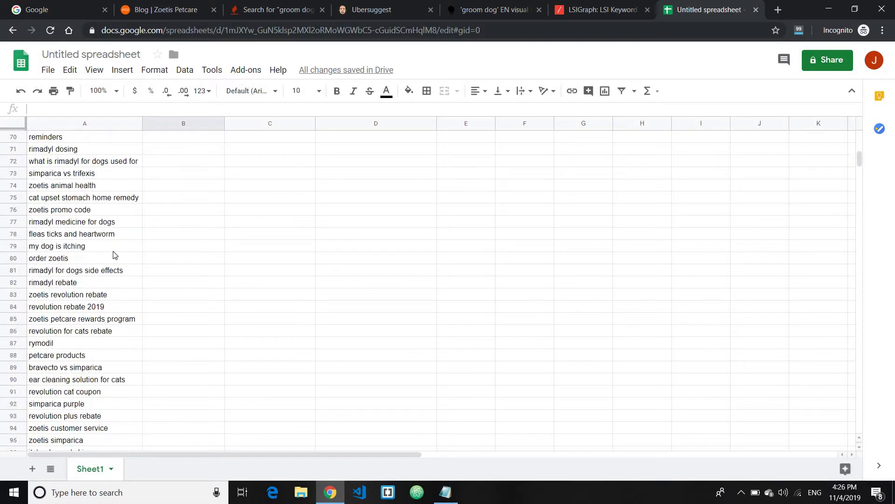
scroll(115, 254, down, 6)
scroll(114, 254, up, 20)
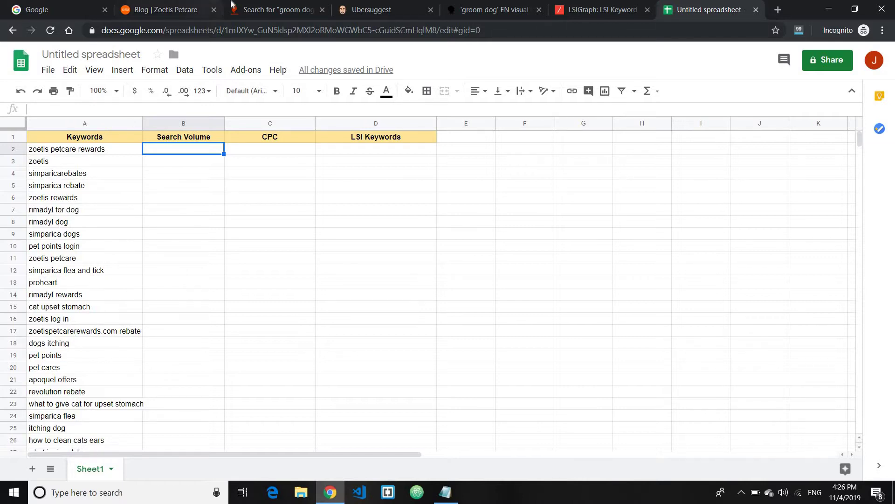
Copy 'groom aggressive dog' from the notes and paste it into Google's search box.
click(445, 492)
scroll(693, 283, up, 5)
scroll(739, 202, up, 20)
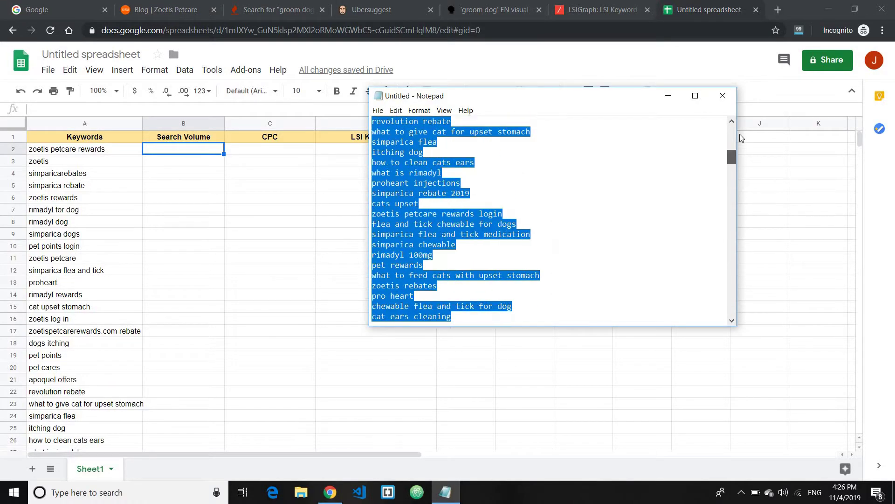
click(402, 214)
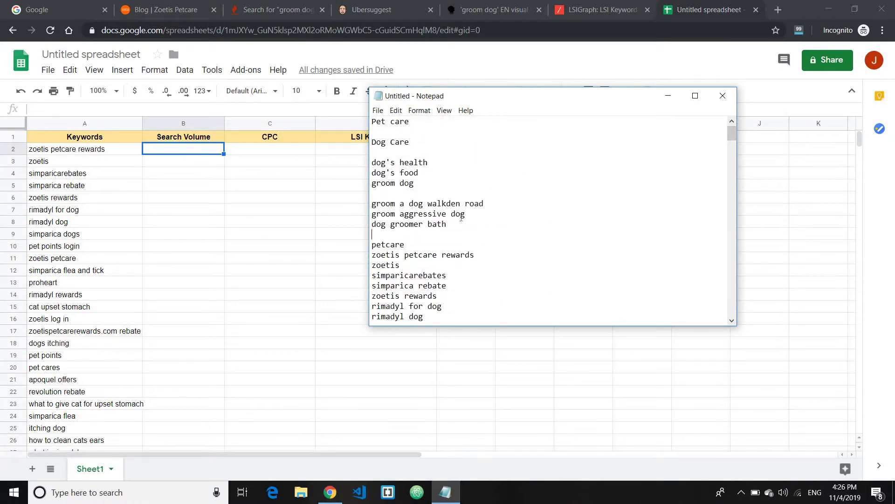
drag(465, 213, 364, 216)
key(ctrl+c)
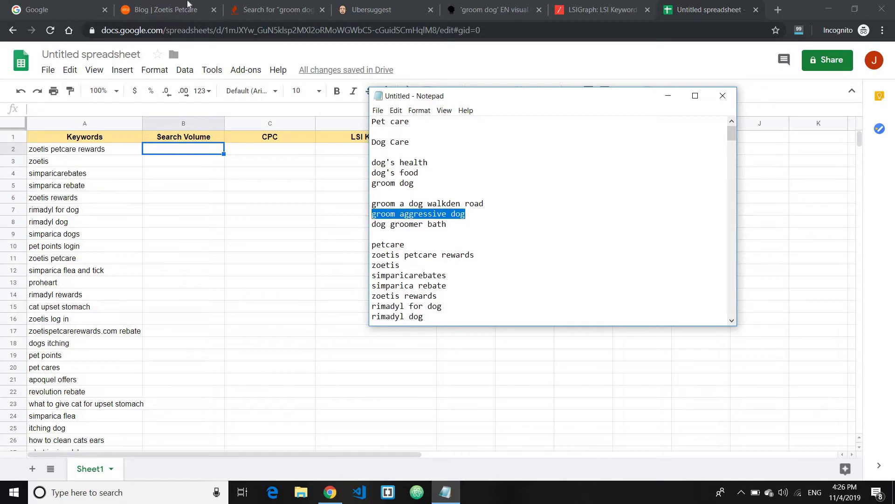
click(56, 10)
key(ctrl+v)
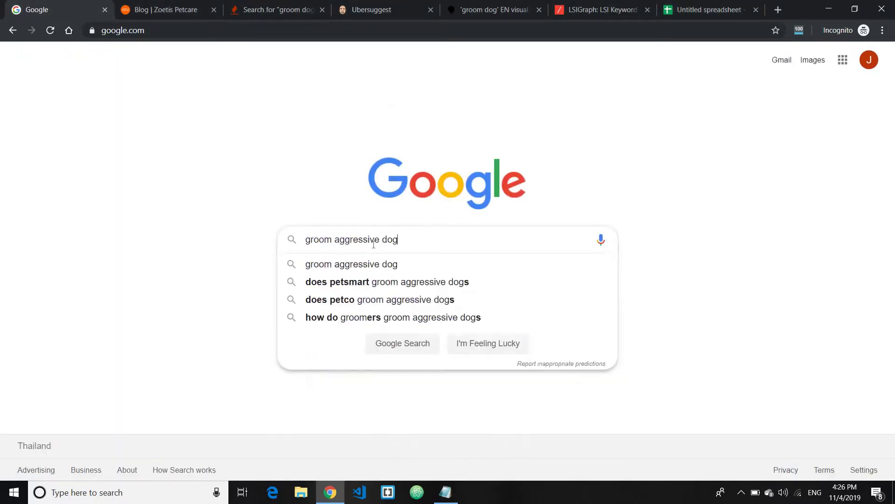
Search Google for 'groom aggressive dog' and scroll through the results.
key(Return)
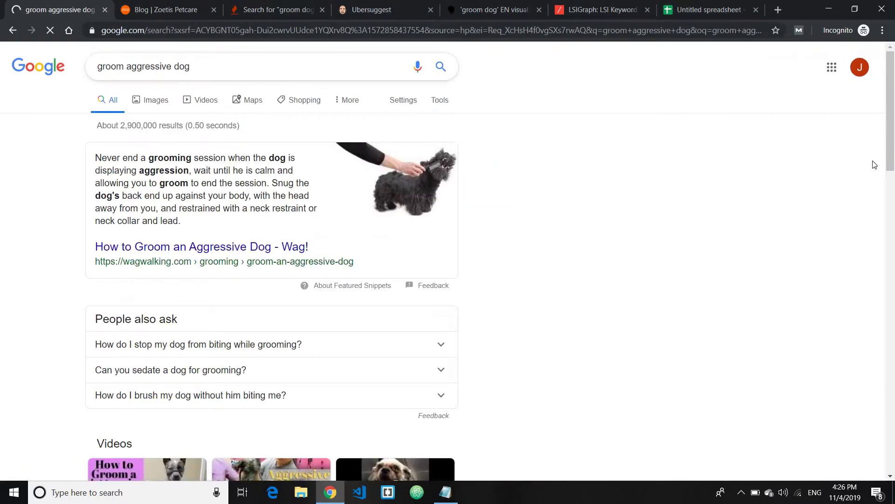
drag(891, 128, 894, 429)
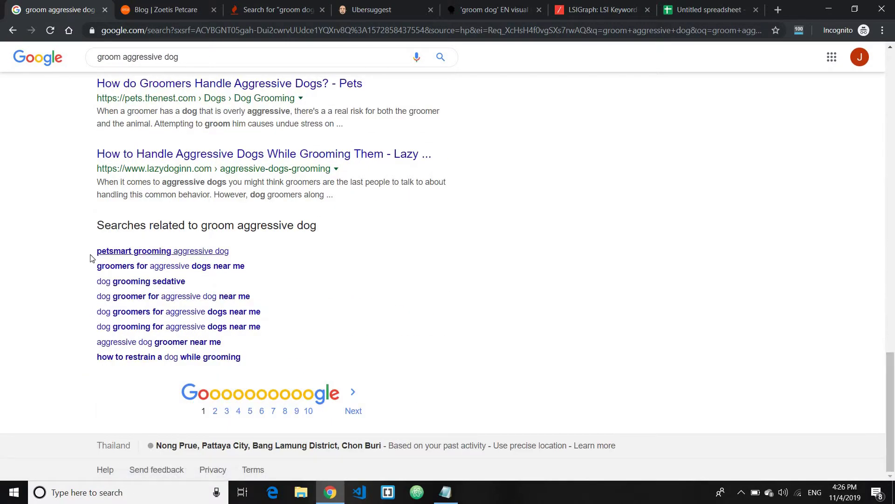
drag(892, 403, 894, 123)
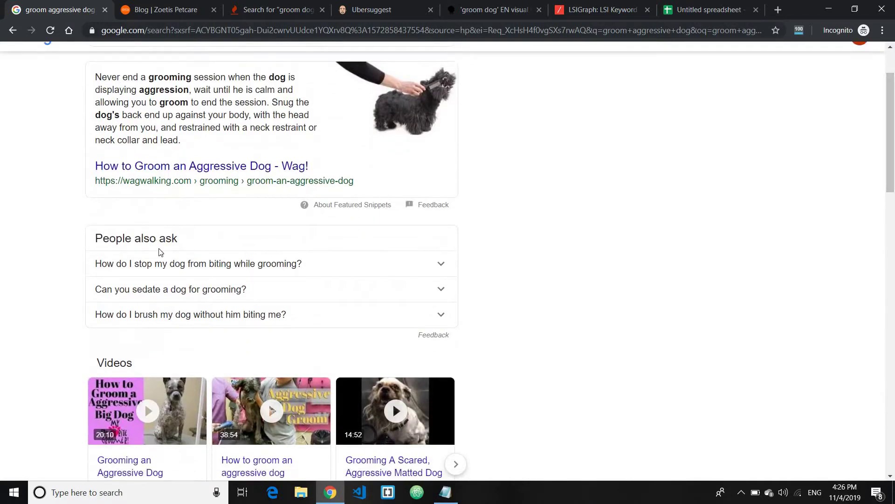
Select the seven phrases under 'Searches related to' at the bottom of the results.
drag(178, 238, 95, 238)
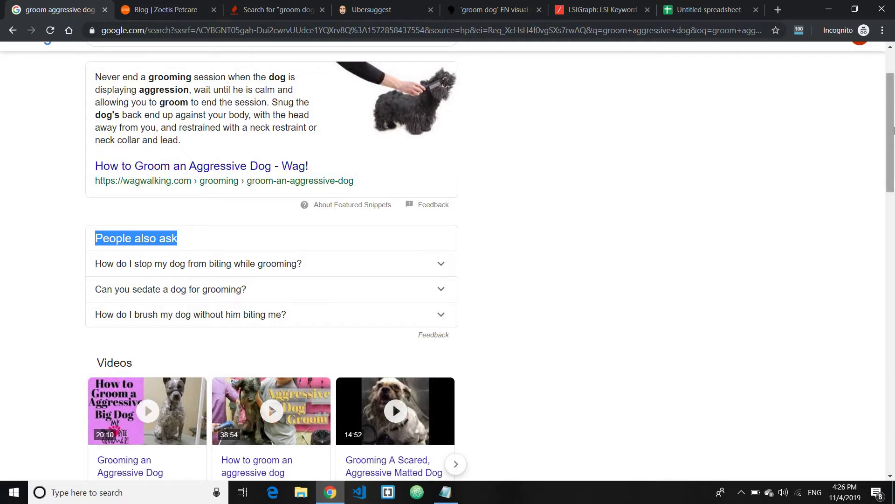
drag(891, 105, 890, 321)
scroll(88, 231, down, 5)
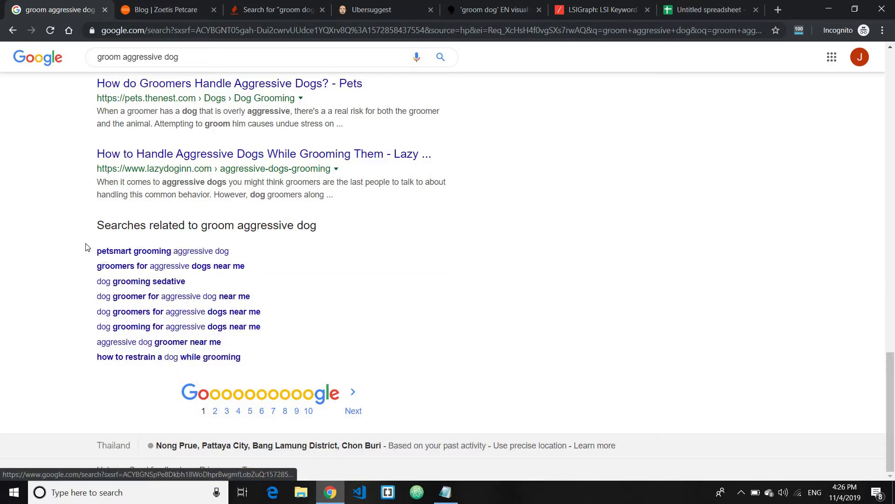
drag(89, 243, 268, 362)
drag(96, 357, 77, 247)
key(ctrl+c)
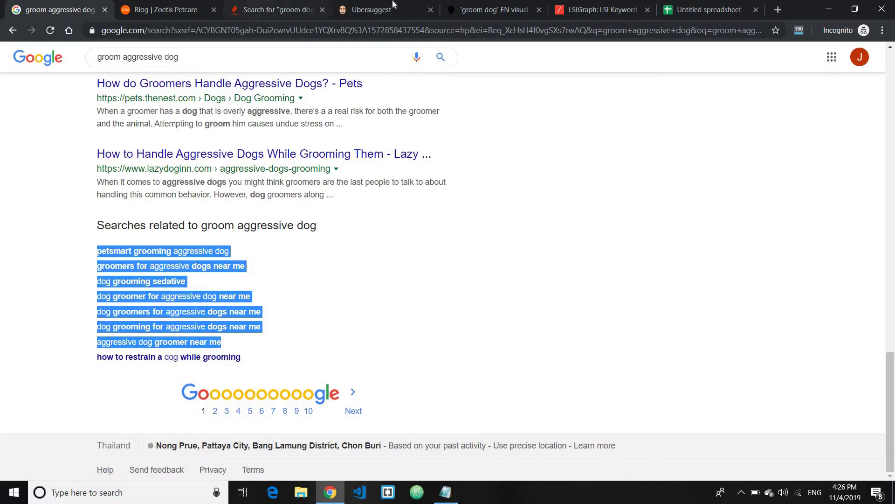
Paste the related searches into A251, then undo so the list ends at rimadyl generic.
click(709, 9)
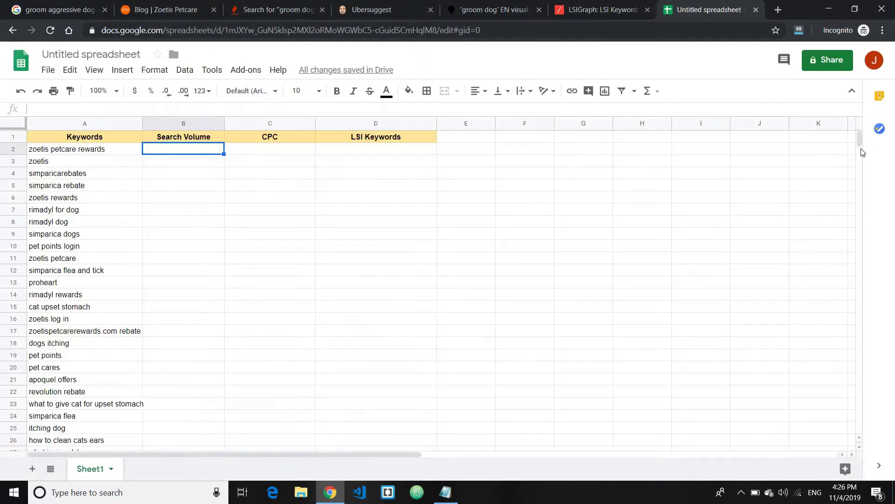
drag(860, 139, 419, 206)
click(83, 164)
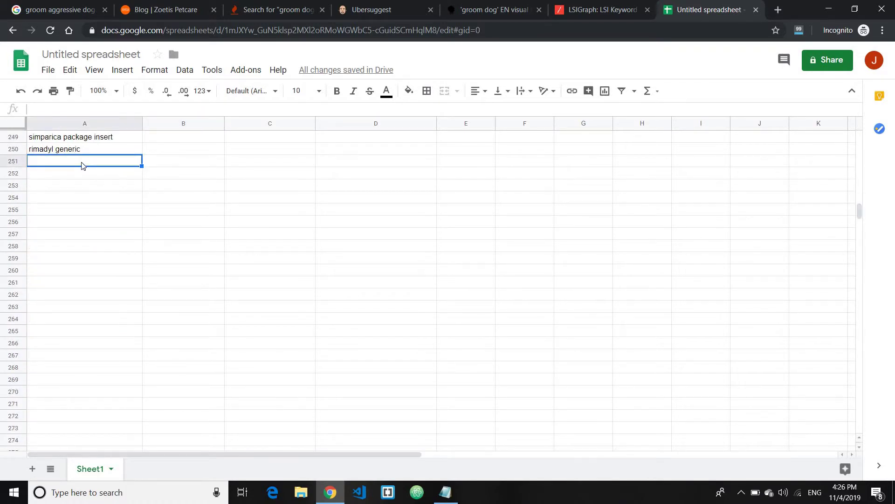
key(ctrl+v)
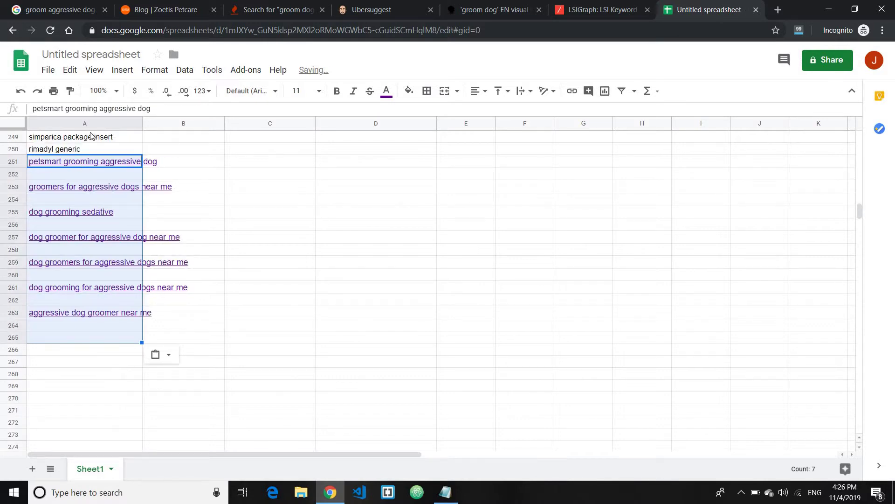
key(ctrl+z)
View Paste special in A251's context menu, then bring Notepad back up.
right_click(92, 163)
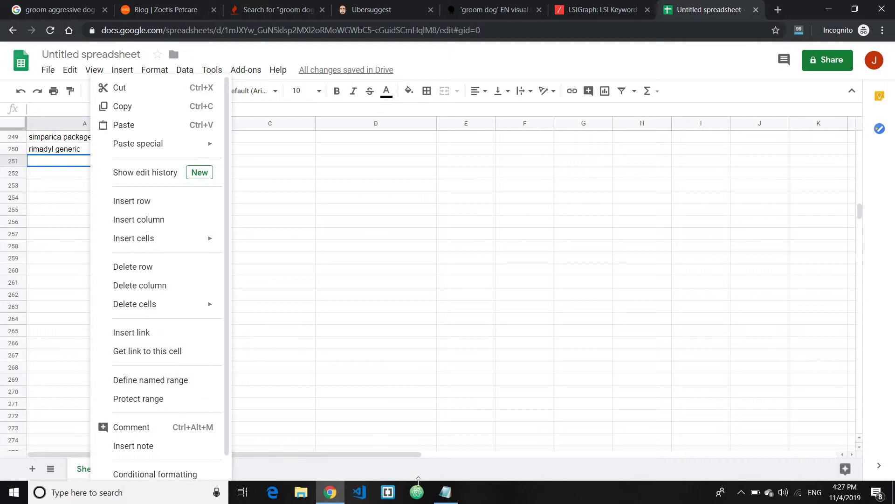
mouse_move(217, 145)
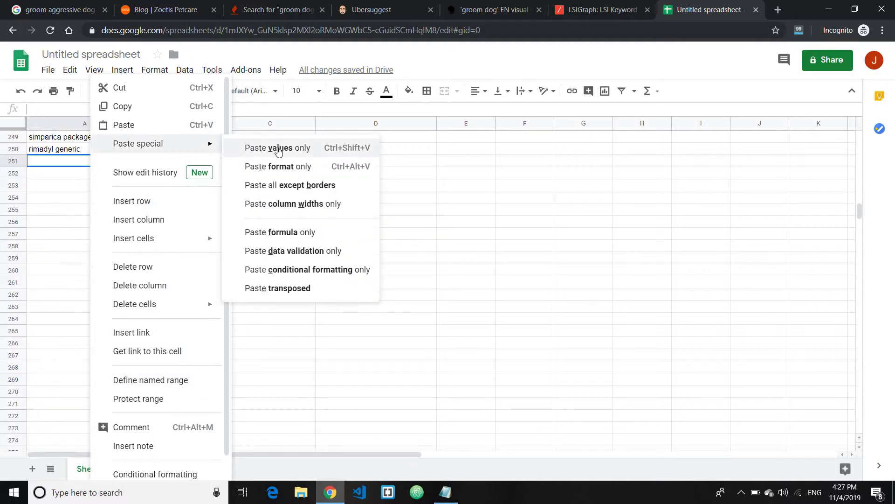
click(456, 494)
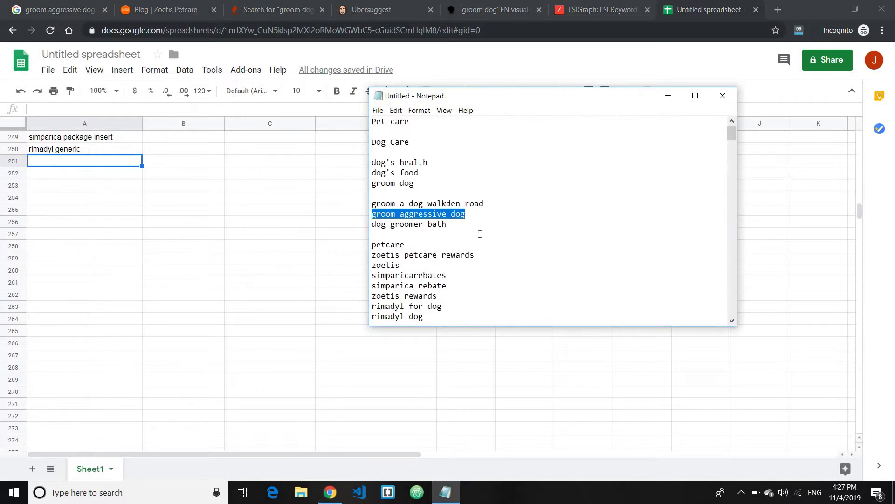
Paste the related searches at the end of the notes and select those seven lines.
drag(738, 136, 567, 315)
scroll(690, 315, down, 20)
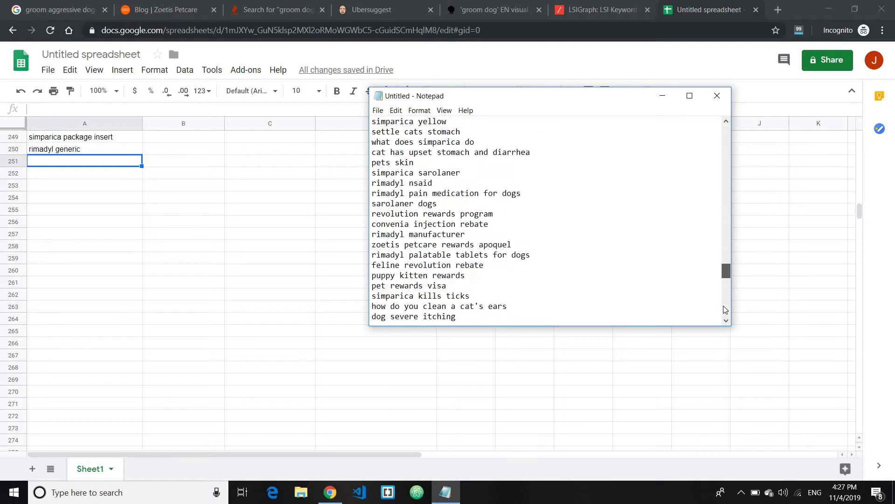
scroll(566, 313, down, 1)
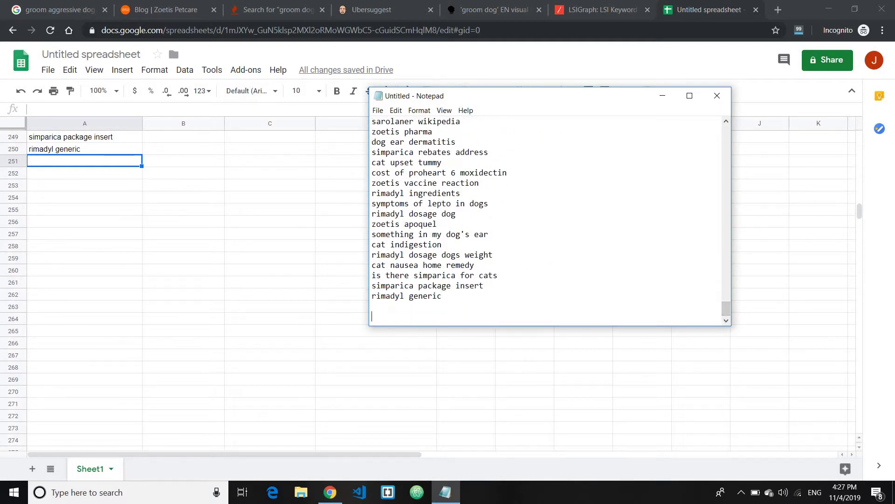
key(ctrl+v)
drag(361, 192, 361, 170)
key(ctrl+c)
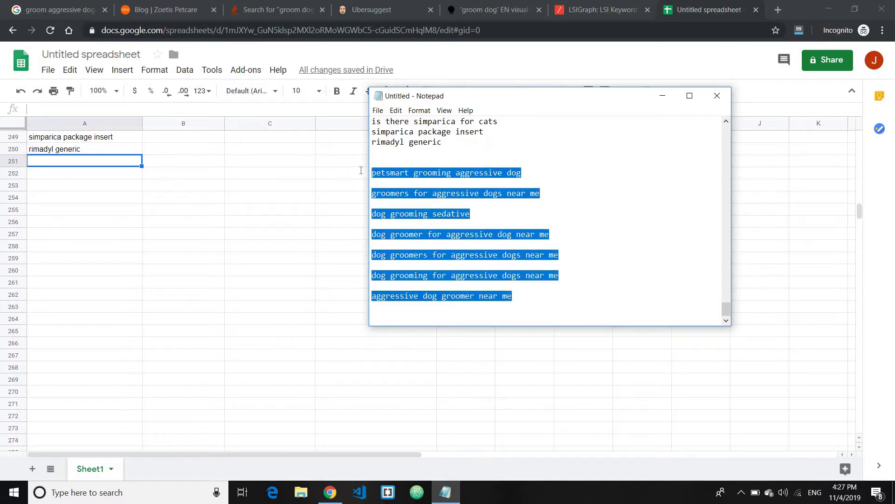
key(Right)
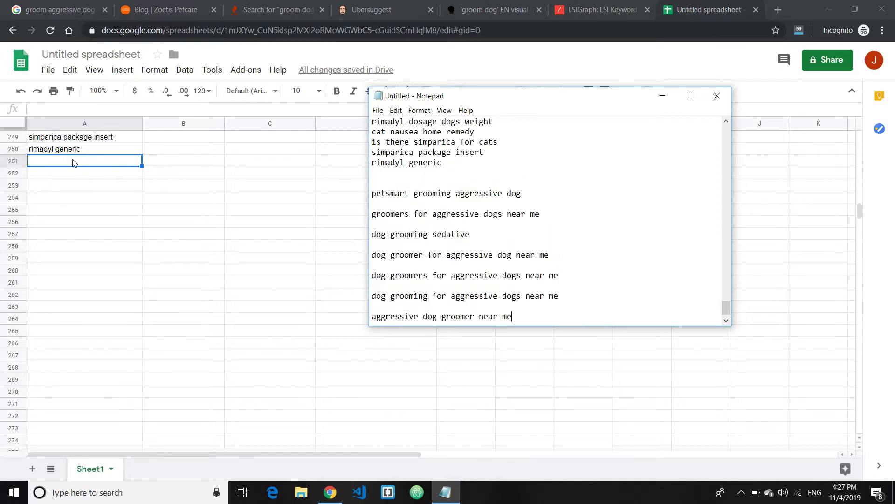
Paste the seven grooming keywords into cell A251 of the sheet.
click(73, 162)
double_click(73, 161)
key(ctrl+v)
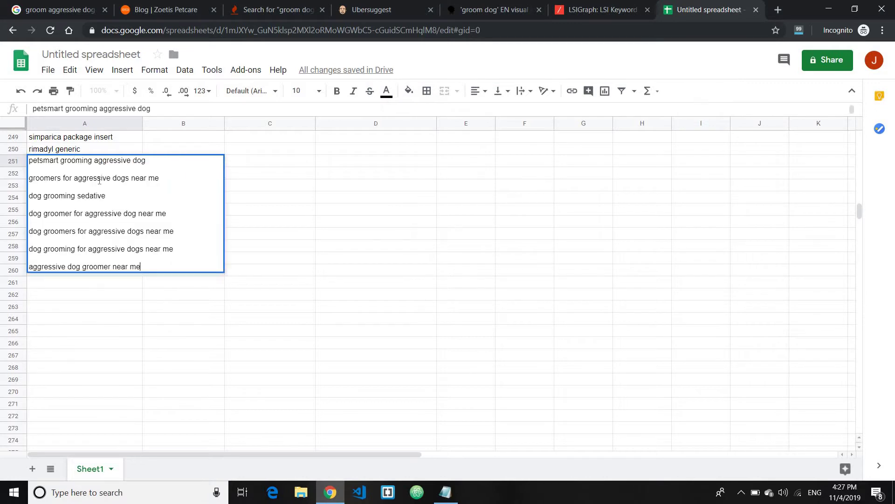
Confirm the keywords pasted in A251, scroll to the top, and switch to the Zoetis Petcare blog.
click(114, 308)
click(113, 310)
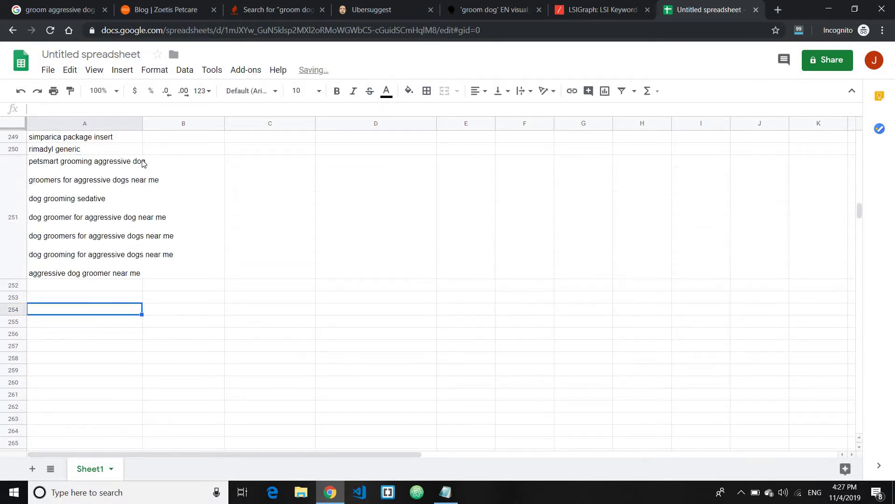
scroll(124, 300, up, 20)
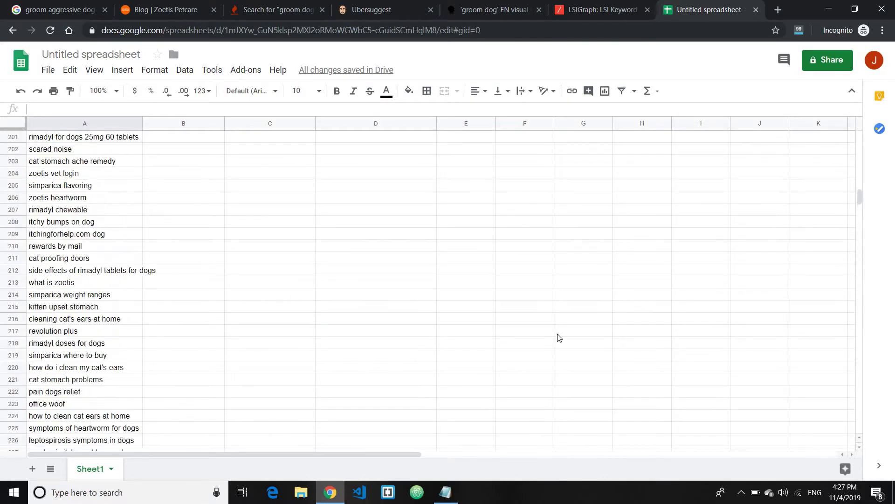
scroll(150, 198, up, 20)
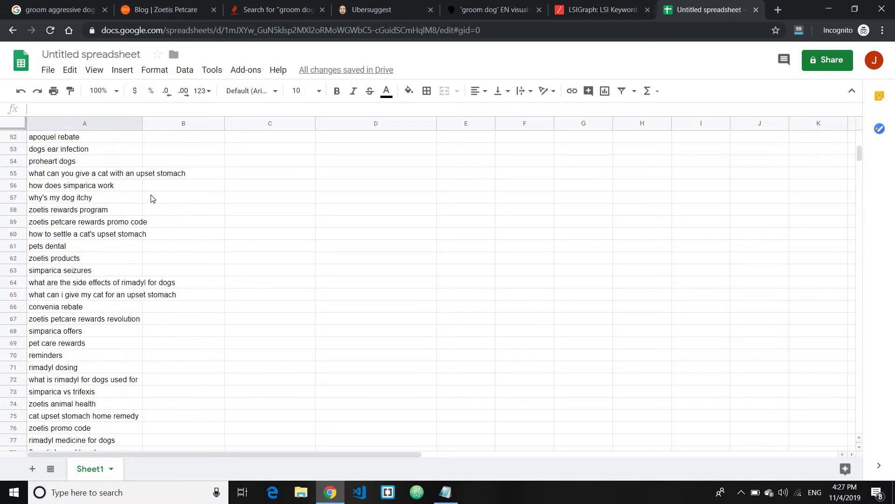
scroll(150, 198, up, 3)
click(155, 8)
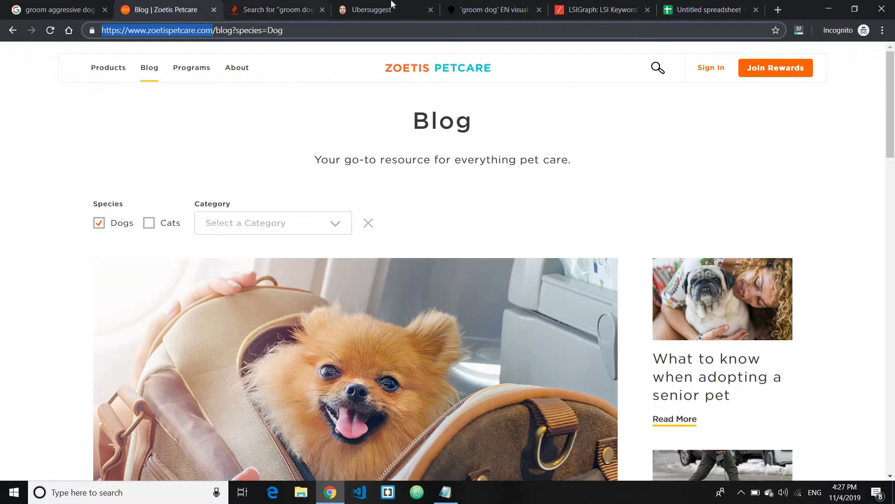
Open the groom dog report and switch it to the Data text-list view.
click(492, 10)
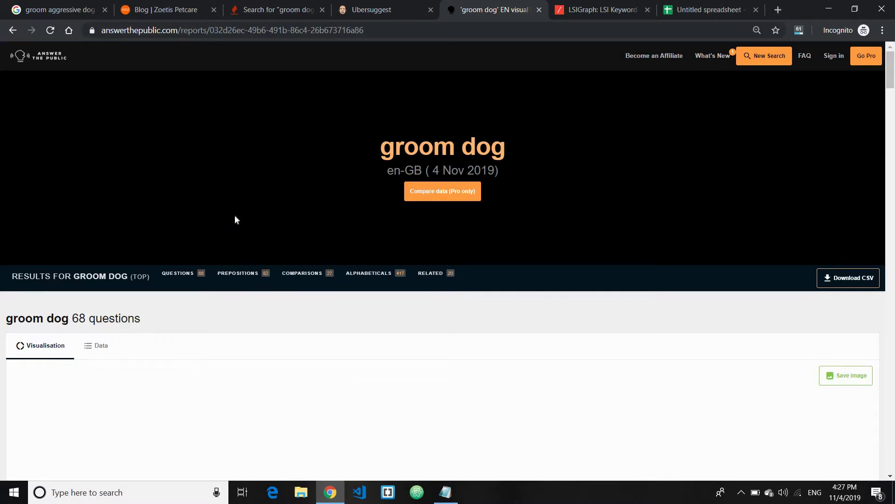
scroll(180, 215, down, 3)
scroll(130, 202, up, 3)
click(109, 296)
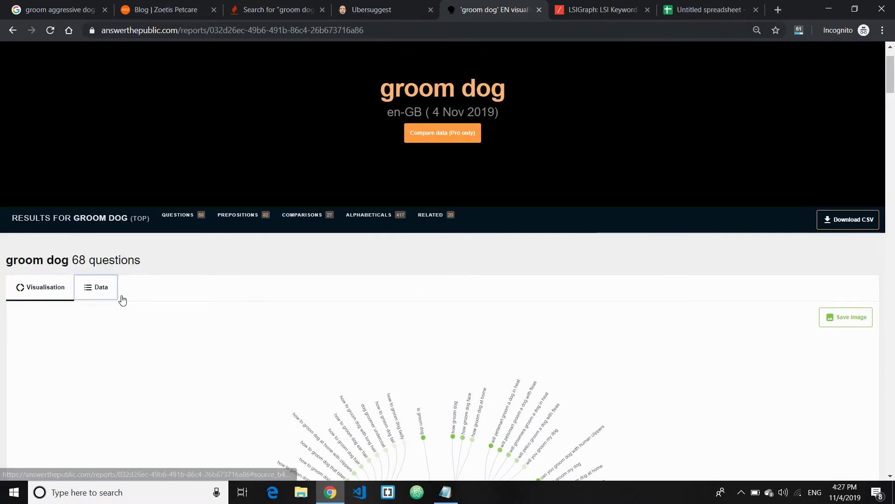
scroll(387, 253, down, 5)
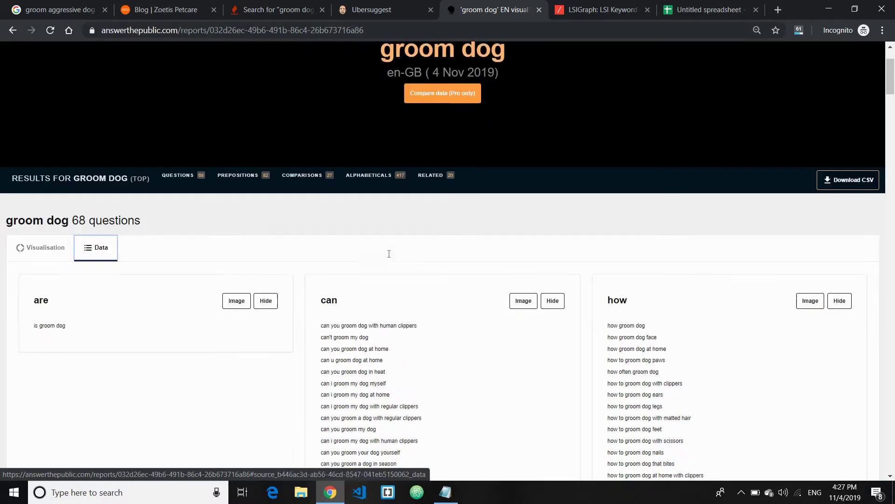
scroll(390, 292, up, 3)
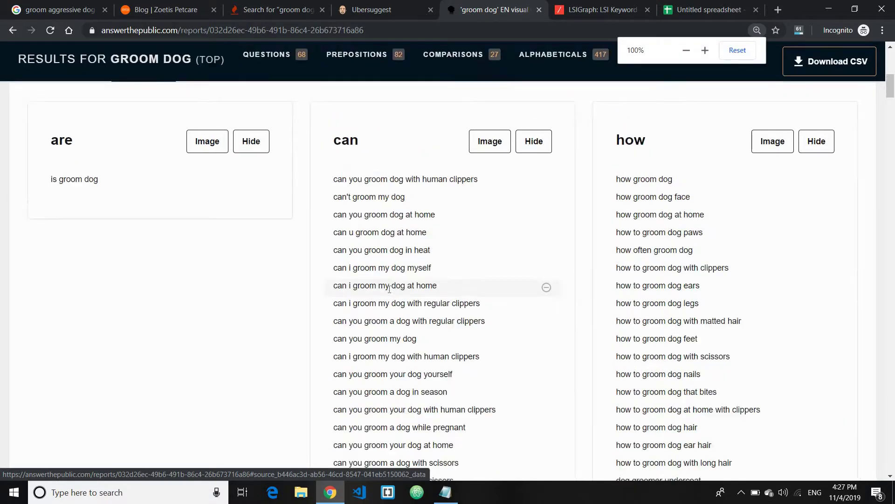
scroll(390, 290, up, 1)
scroll(391, 137, down, 3)
scroll(544, 254, up, 3)
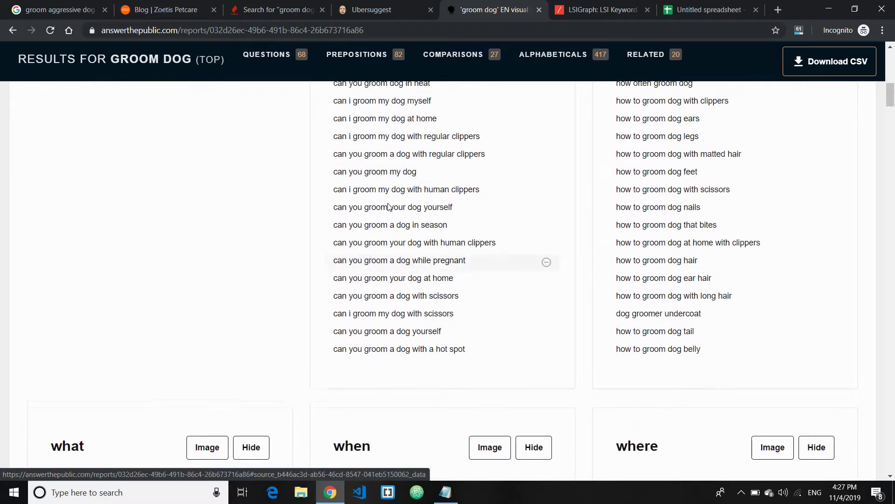
Select the 'can' question list, then return to the keyword spreadsheet.
drag(332, 179, 830, 157)
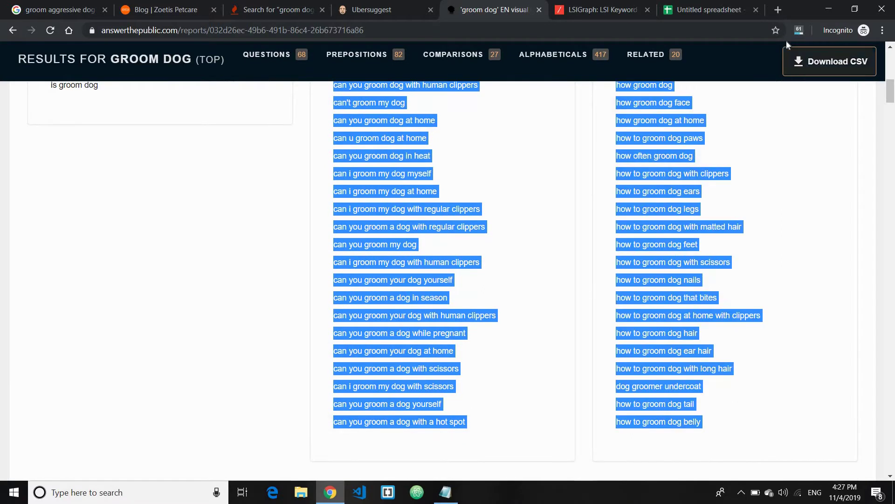
click(393, 250)
scroll(420, 303, up, 5)
scroll(459, 375, down, 5)
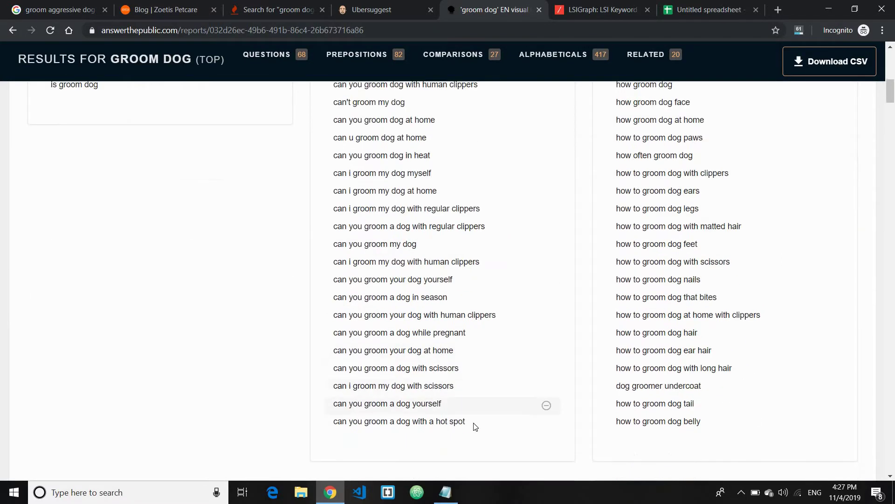
drag(472, 423, 332, 191)
scroll(337, 128, up, 3)
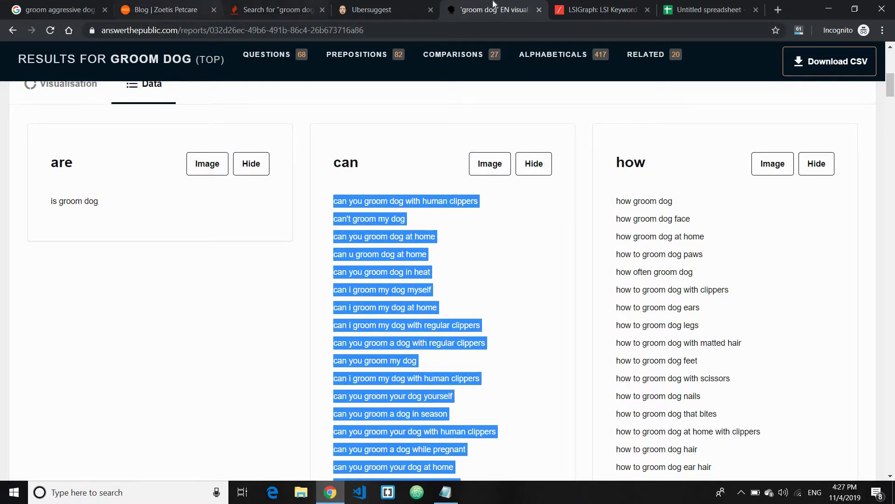
key(ctrl+Tab)
key(ctrl+Tab)
scroll(659, 244, down, 20)
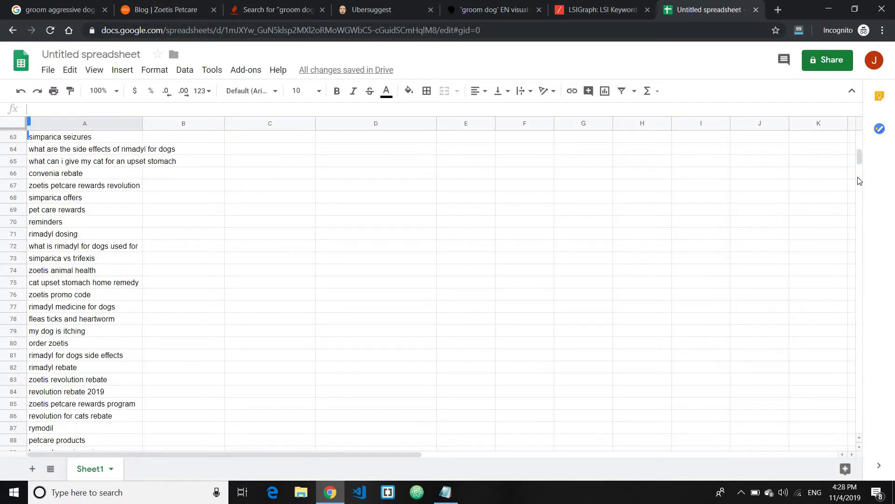
Paste the twenty 'can' questions into cell A252 below the grooming keywords.
drag(860, 157, 859, 202)
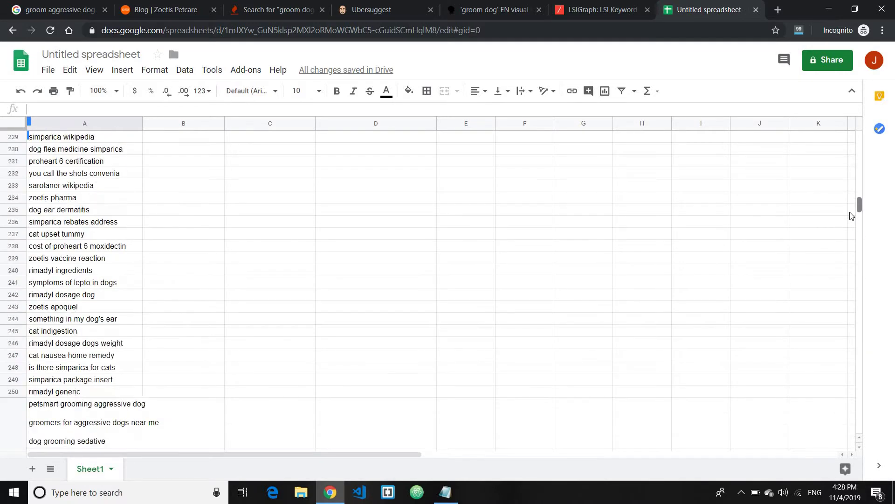
click(122, 266)
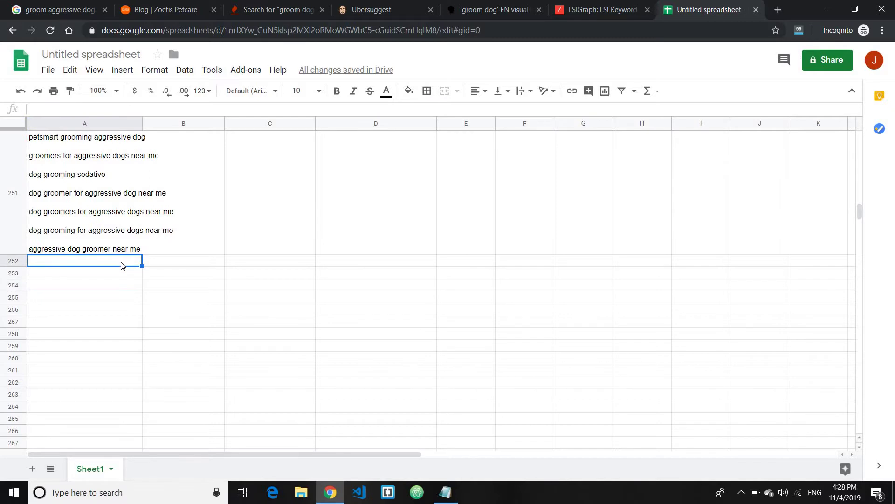
key(ctrl+v)
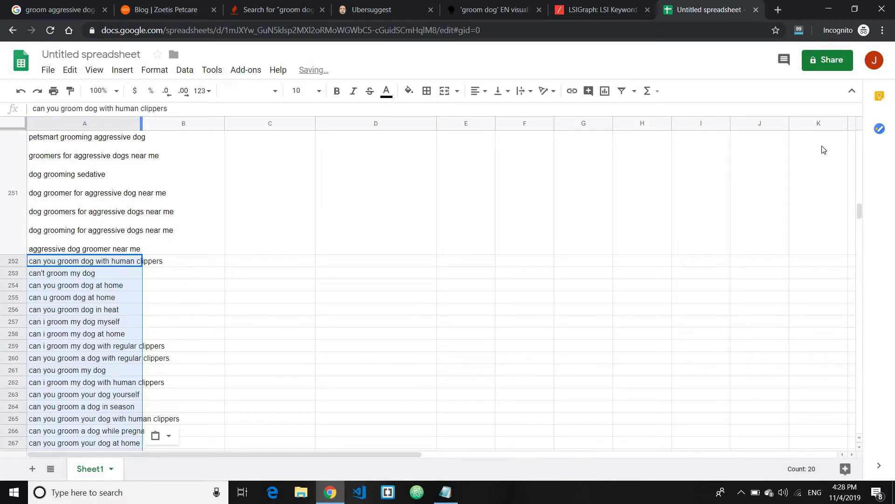
drag(860, 212, 841, 213)
Scroll to the top and widen column A further so long keywords fit.
scroll(73, 230, up, 3)
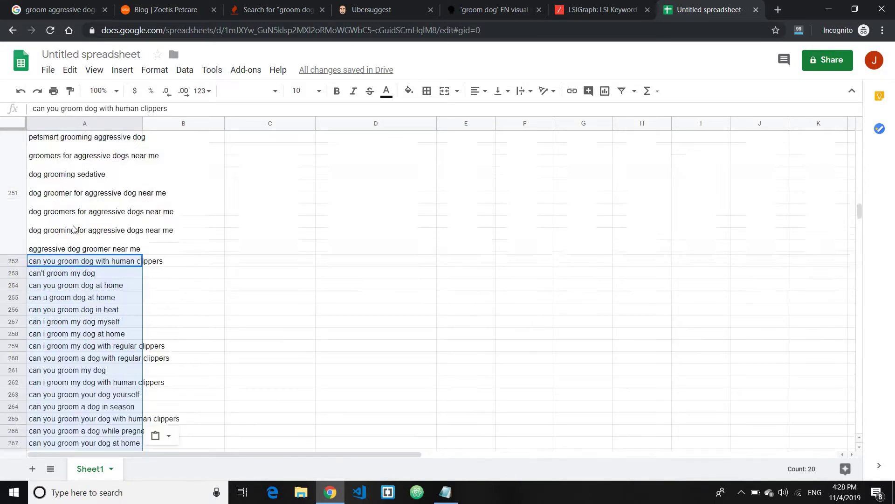
scroll(73, 230, up, 3)
scroll(79, 261, down, 5)
scroll(88, 296, up, 10)
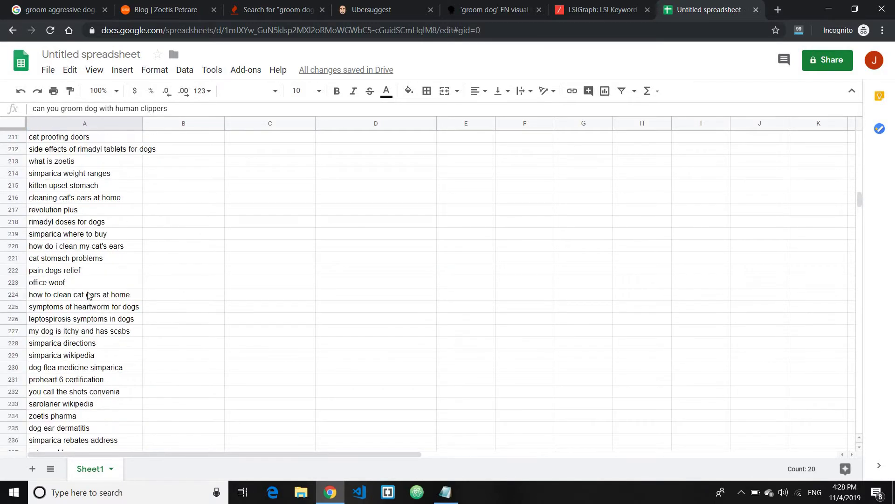
scroll(83, 233, up, 15)
scroll(87, 212, up, 20)
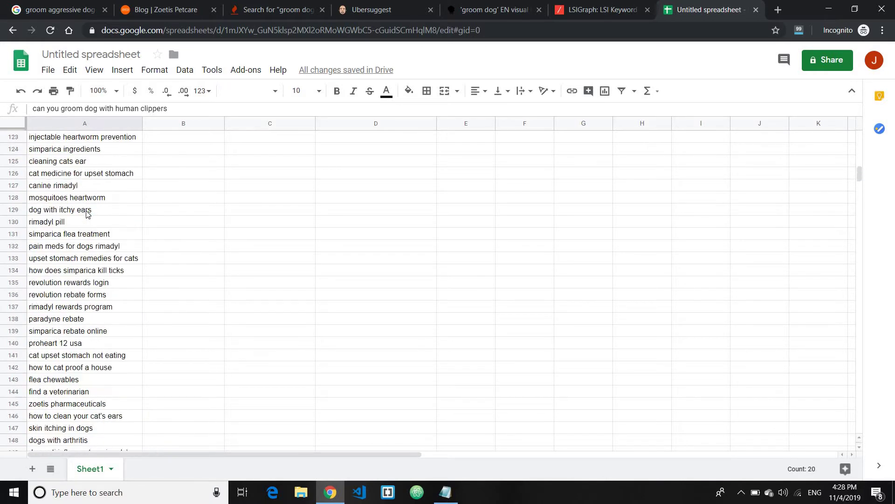
scroll(87, 212, up, 17)
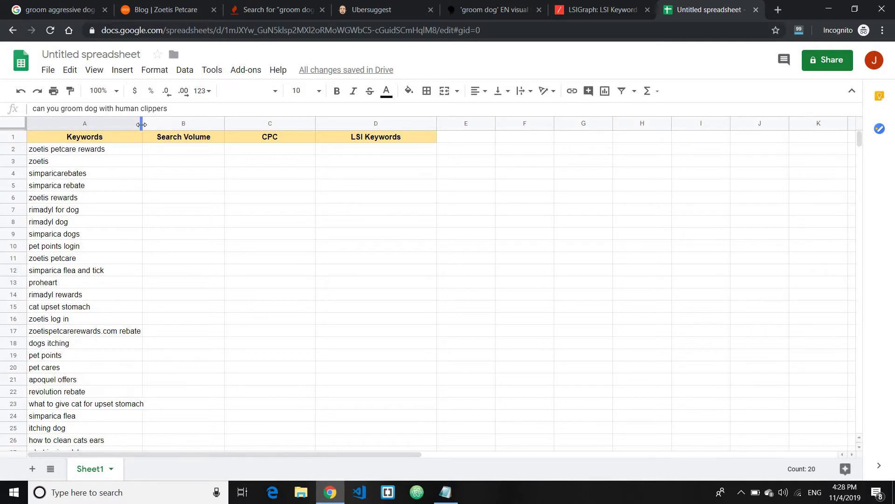
drag(141, 125, 188, 124)
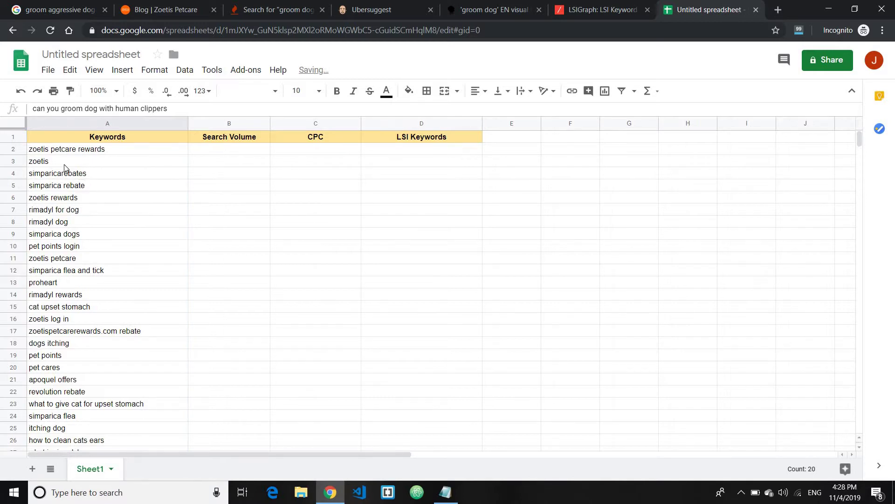
Check the first keyword in A2, leaving it unchanged, then scroll back down the list.
click(36, 153)
double_click(30, 148)
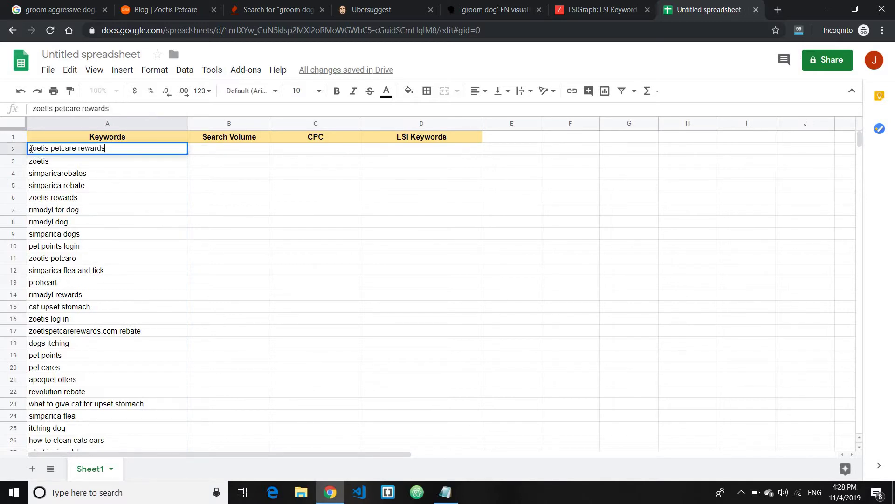
key(Return)
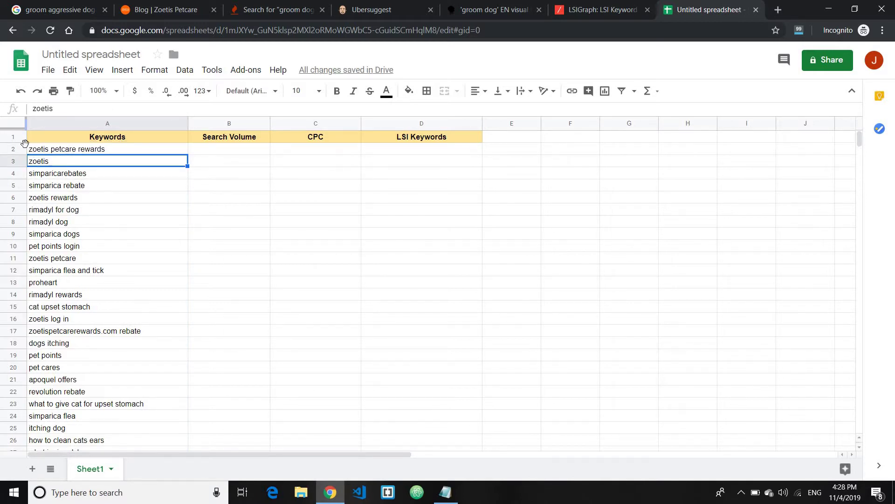
click(44, 150)
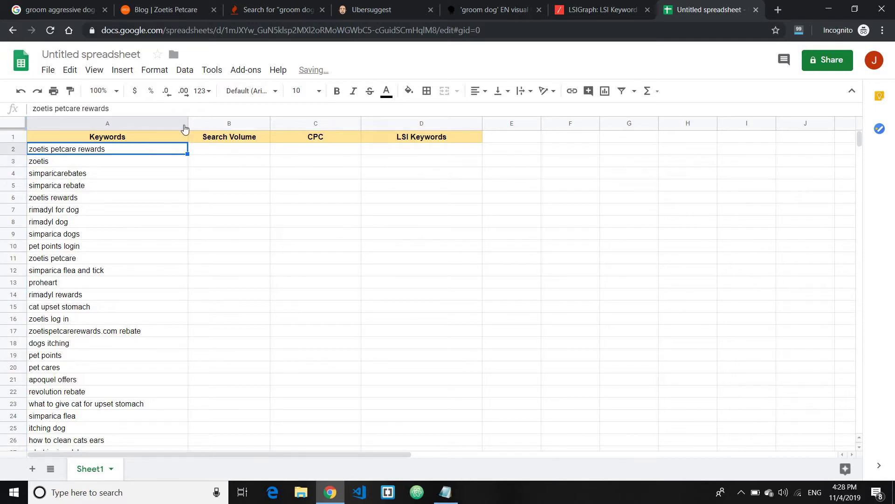
scroll(135, 160, down, 15)
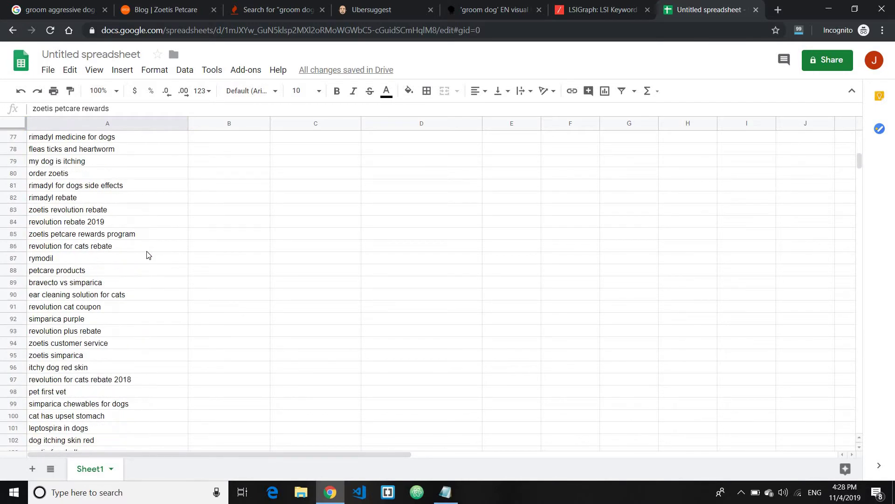
scroll(148, 255, down, 20)
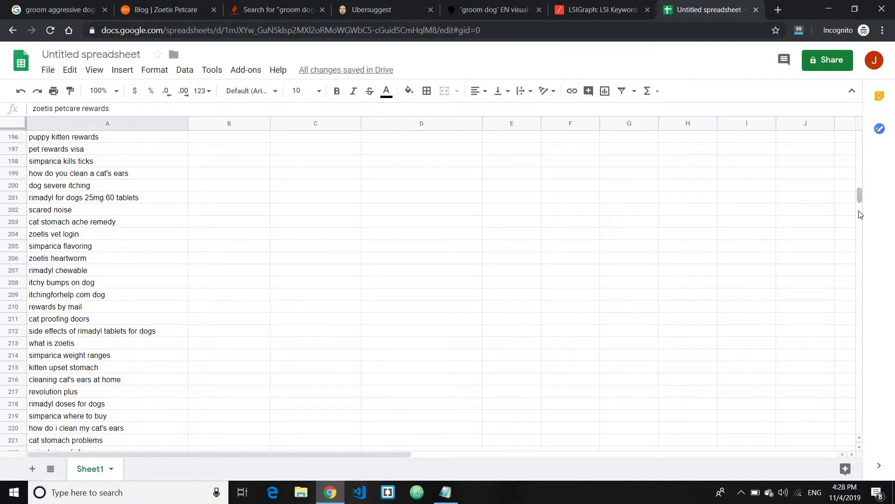
mouse_move(861, 215)
mouse_down()
mouse_move(858, 228)
mouse_move(854, 209)
mouse_up()
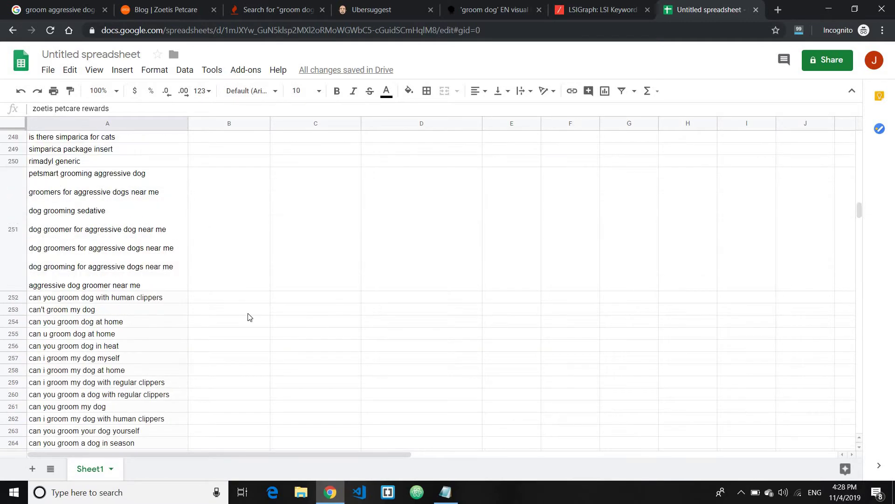
Replace the multi-line aggressive-dog keywords in A251 with the text 'Groom dog keyword'.
click(171, 285)
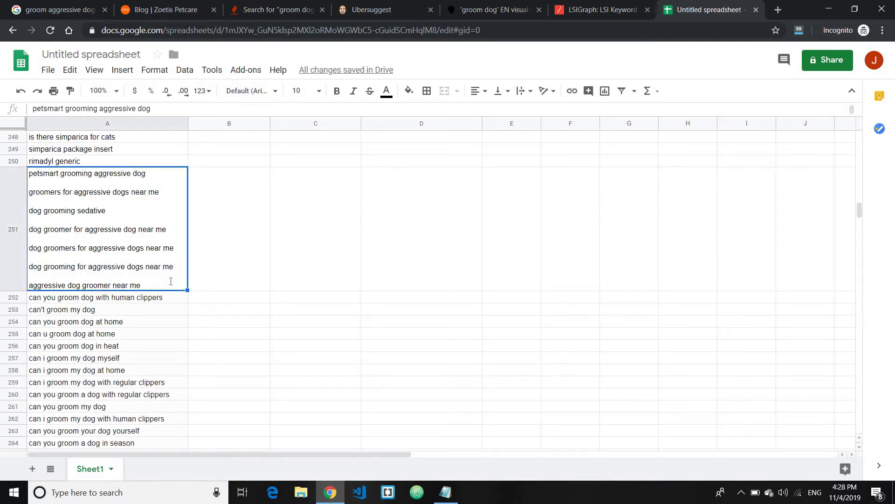
double_click(171, 281)
drag(144, 280, 32, 172)
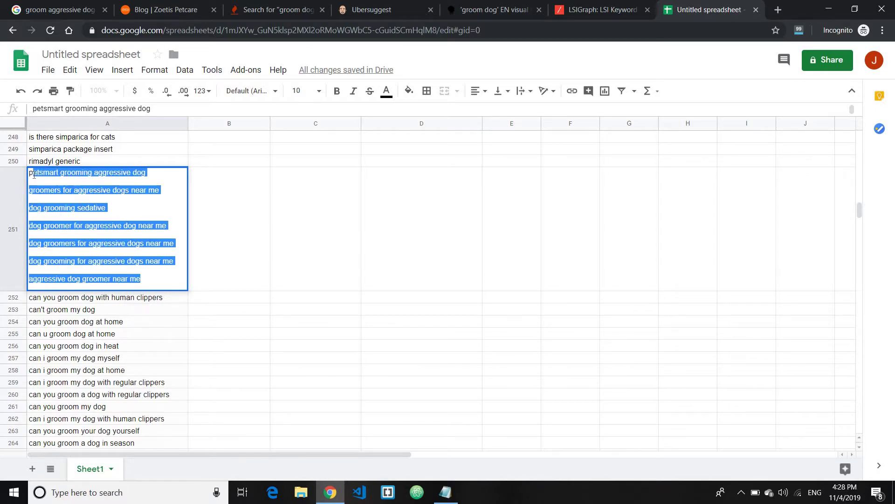
key(ctrl+x)
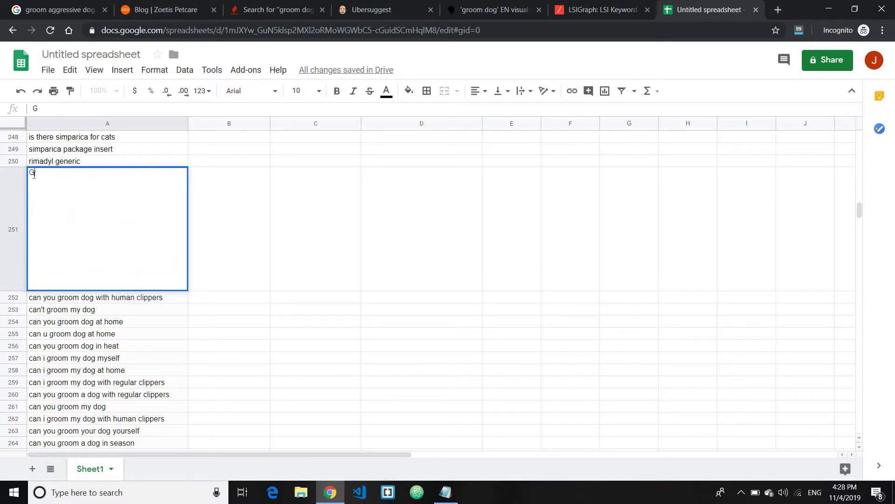
text(Groom dog keyword)
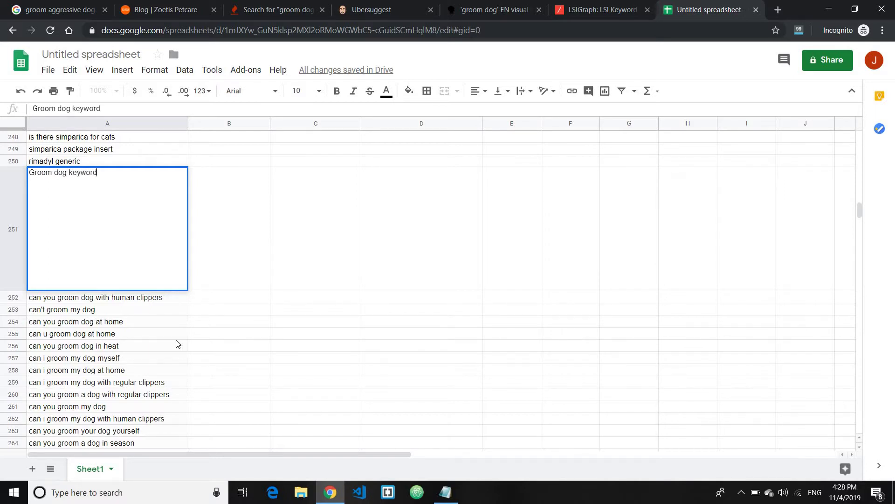
key(Tab)
key(Down)
key(Down)
key(Down)
key(Down)
key(Down)
key(Down)
key(Down)
key(Down)
key(Down)
key(Down)
key(Down)
key(Down)
key(Down)
key(Down)
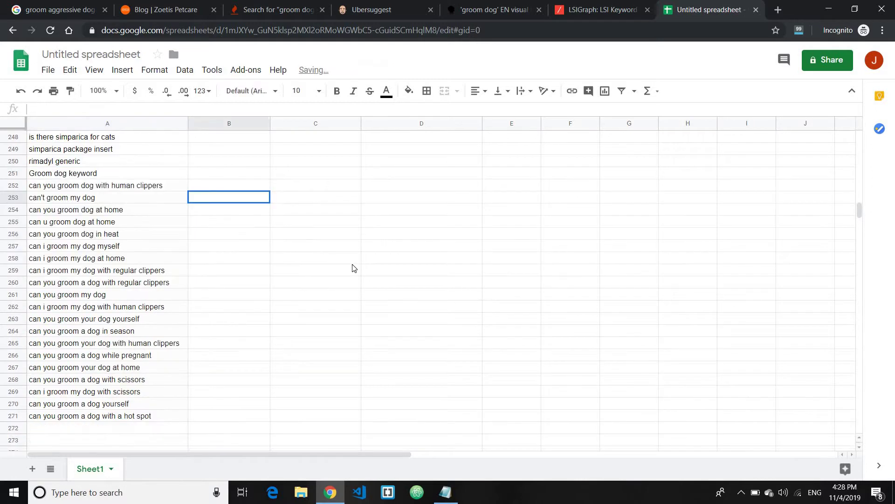
Bold the 'Groom dog keyword' heading and select the grooming questions in A252:A271.
click(151, 177)
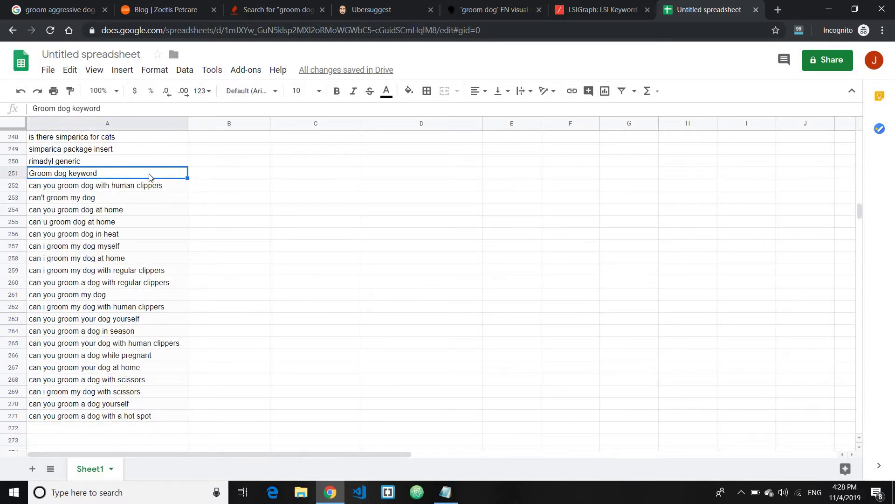
triple_click(147, 174)
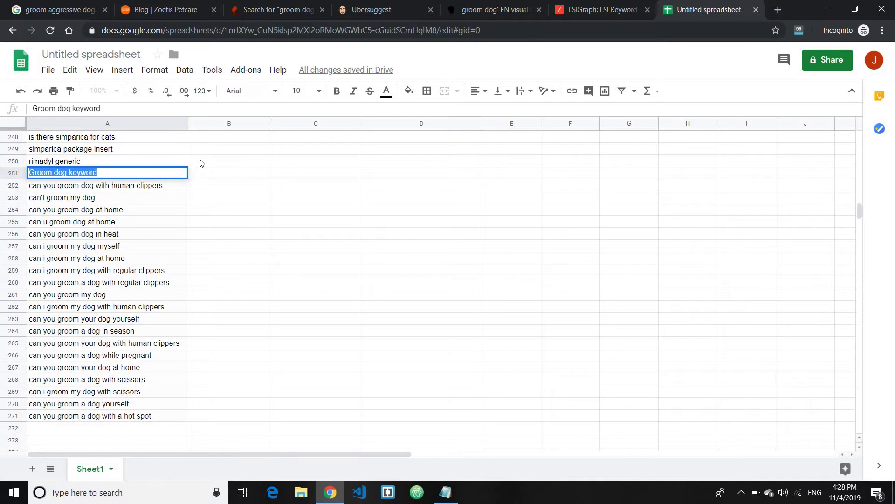
click(337, 90)
click(181, 211)
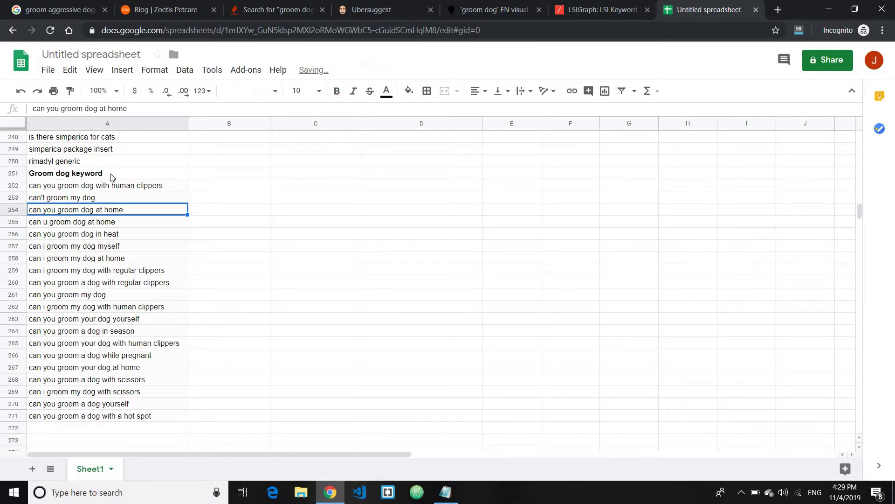
click(94, 174)
drag(95, 183, 120, 420)
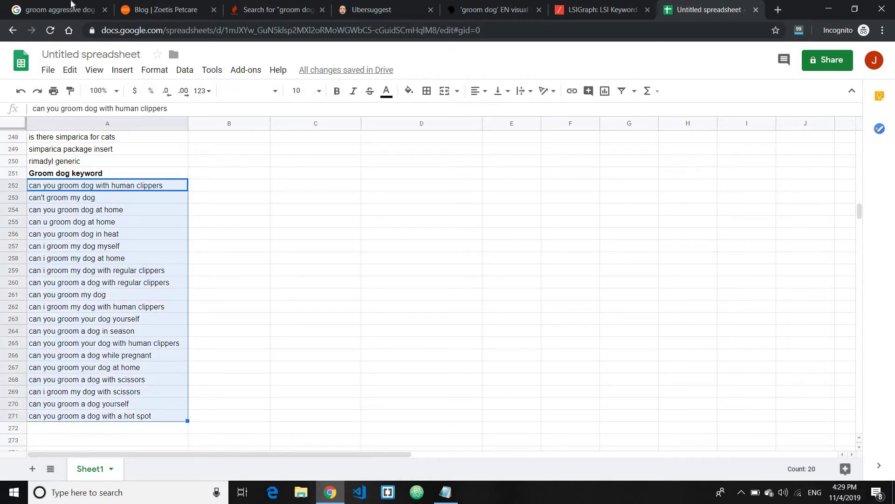
Copy groom a dog walkden road, groom aggressive dog and dog groomer bath from Notepad into A272:A274.
scroll(184, 300, up, 5)
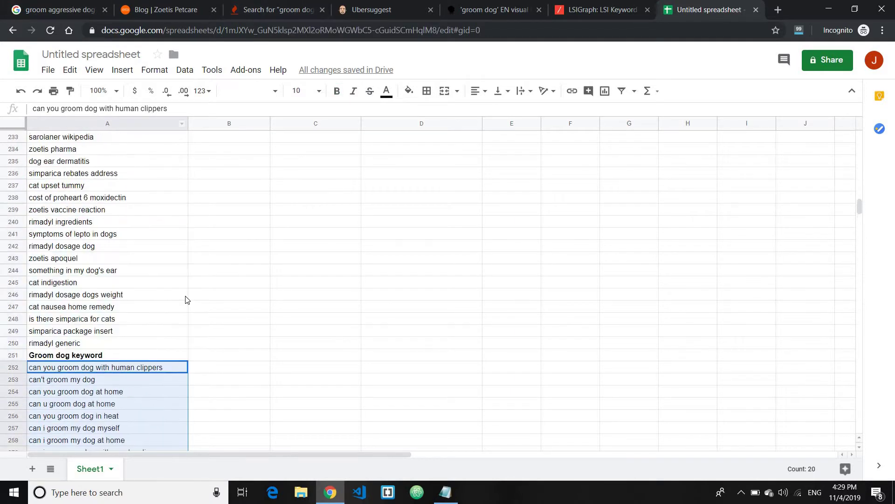
scroll(183, 300, down, 3)
key(alt+Tab)
drag(727, 308, 731, 124)
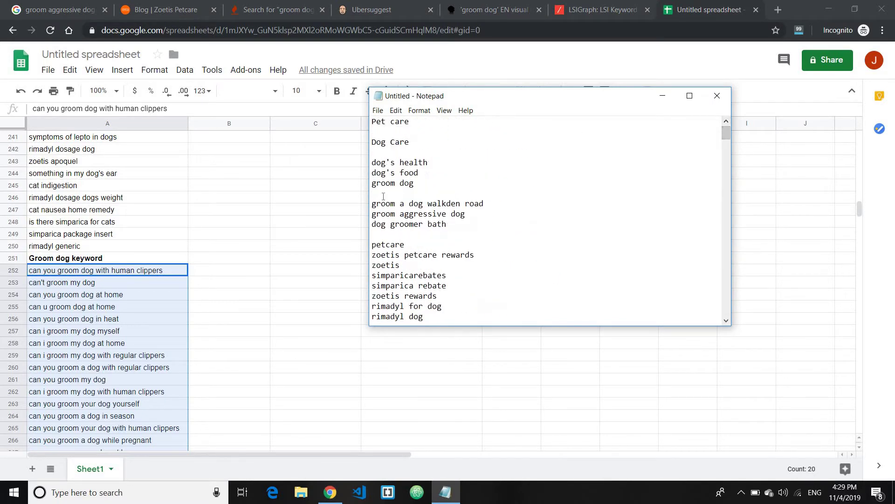
drag(372, 204, 452, 232)
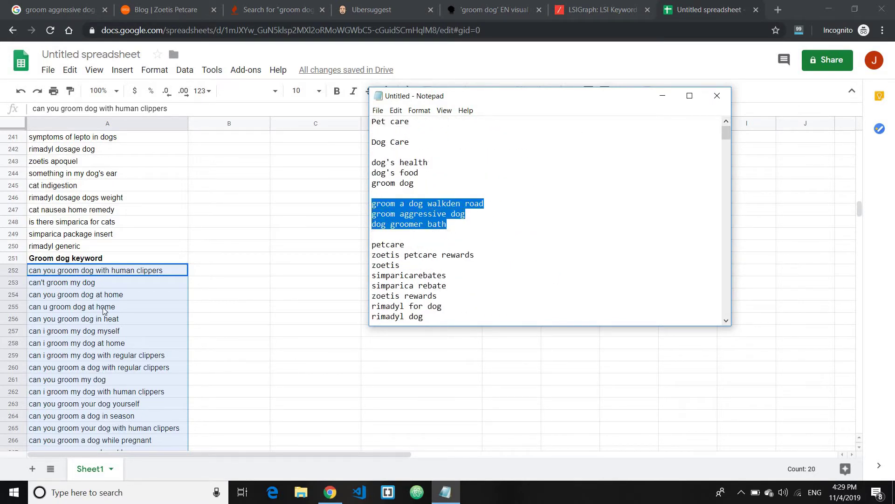
scroll(101, 261, down, 10)
scroll(99, 252, up, 3)
click(99, 249)
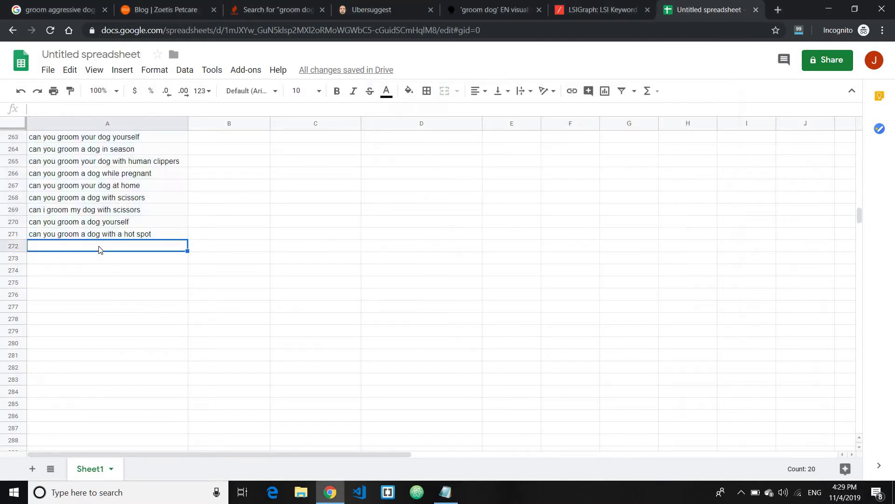
key(ctrl+v)
Scroll back up through the keyword sheet to review the list.
scroll(147, 346, up, 10)
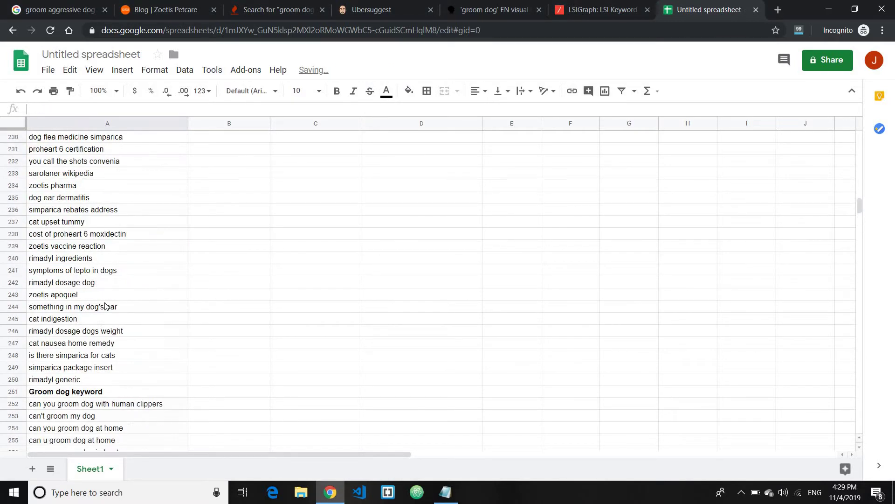
scroll(105, 305, down, 8)
scroll(86, 304, up, 19)
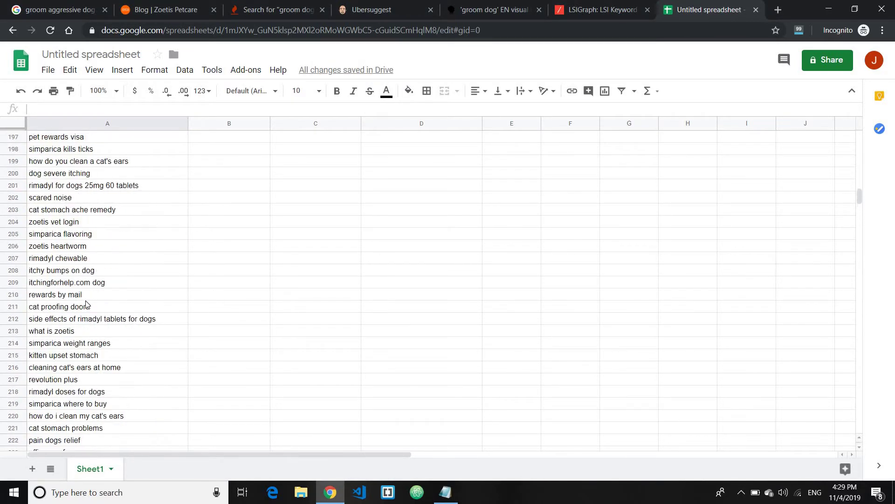
scroll(86, 304, up, 20)
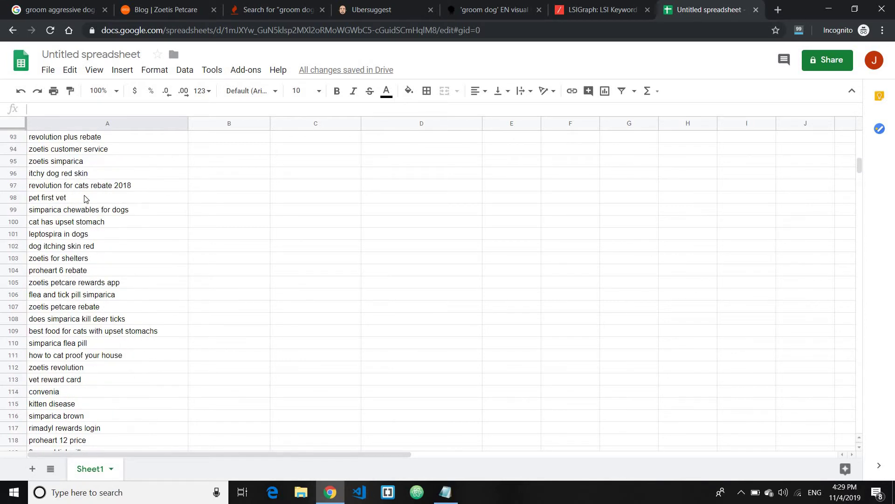
scroll(86, 199, up, 10)
scroll(89, 213, down, 3)
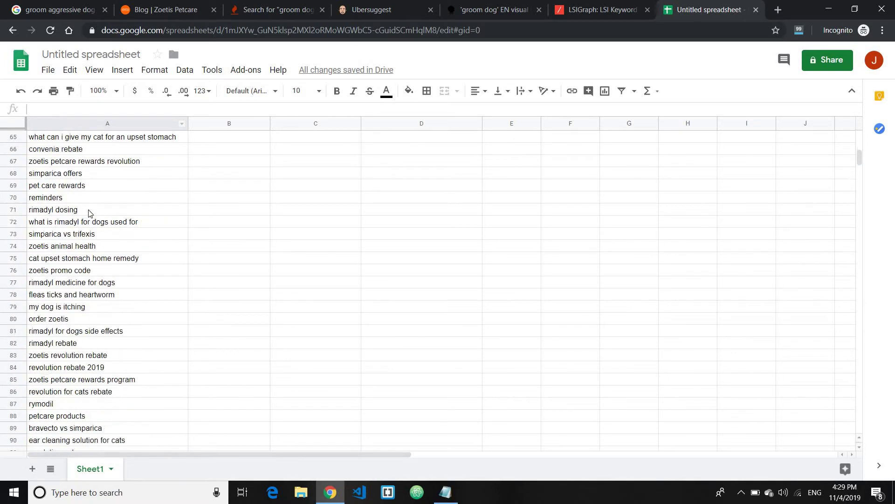
scroll(90, 213, up, 12)
scroll(121, 228, down, 11)
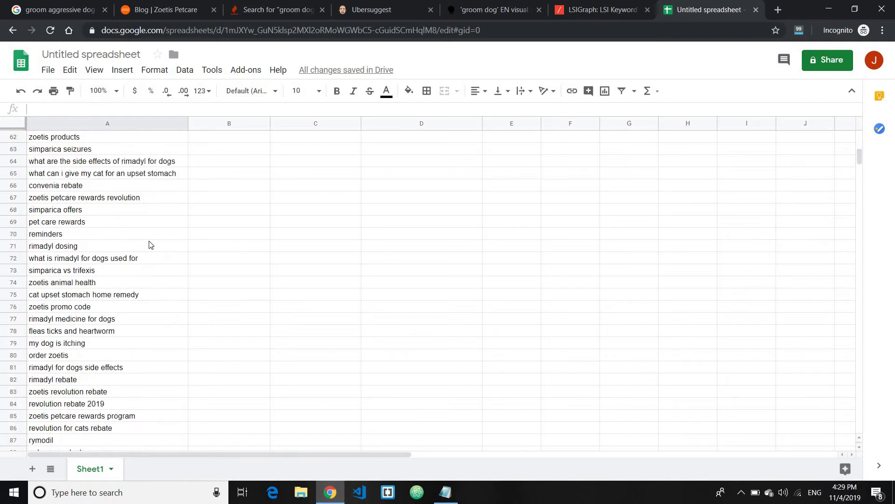
scroll(151, 244, down, 6)
scroll(230, 336, down, 10)
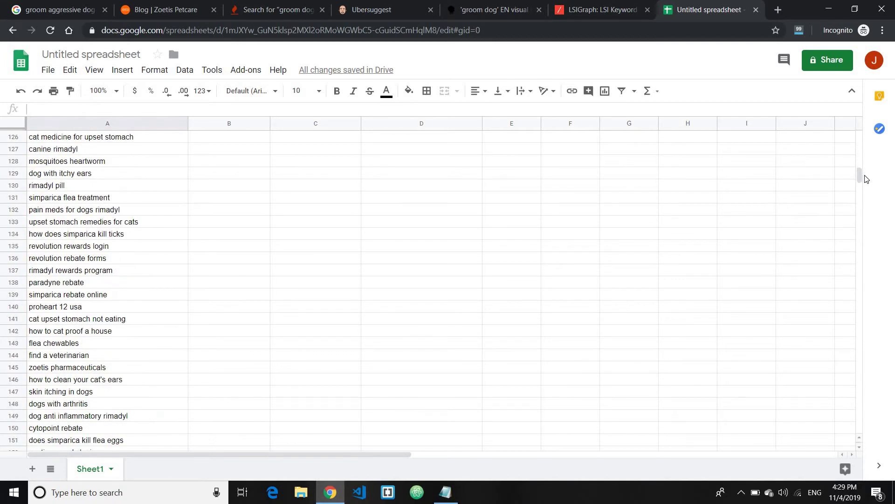
drag(860, 181, 842, 216)
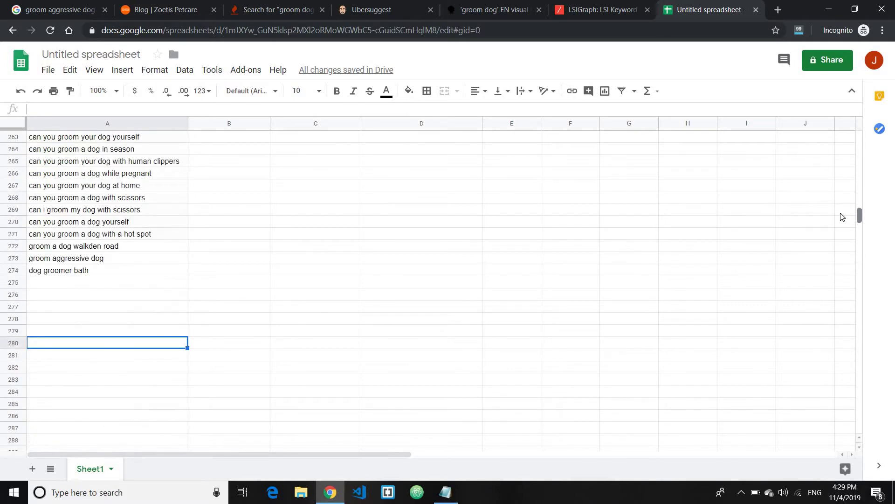
scroll(842, 217, up, 10)
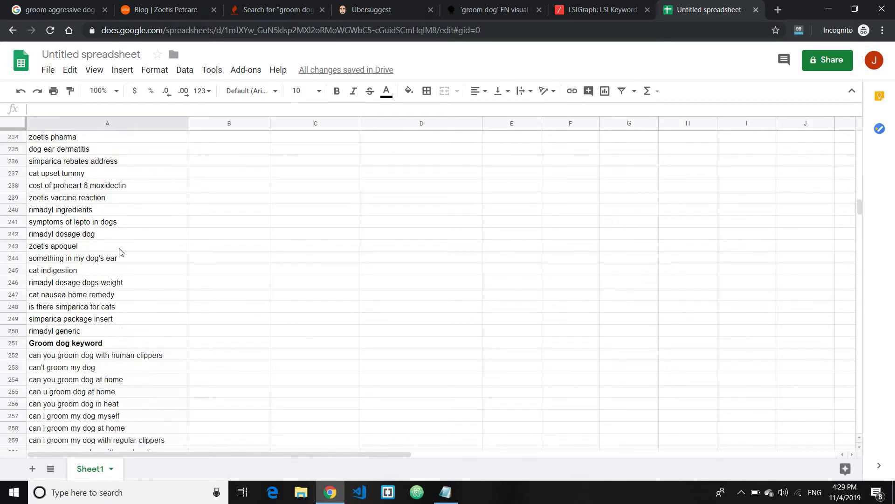
scroll(122, 271, down, 7)
scroll(122, 271, up, 13)
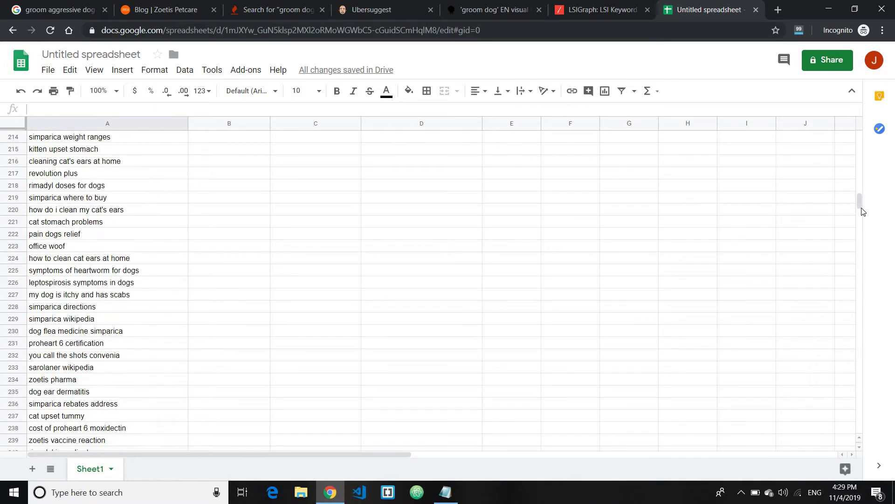
drag(862, 210, 77, 107)
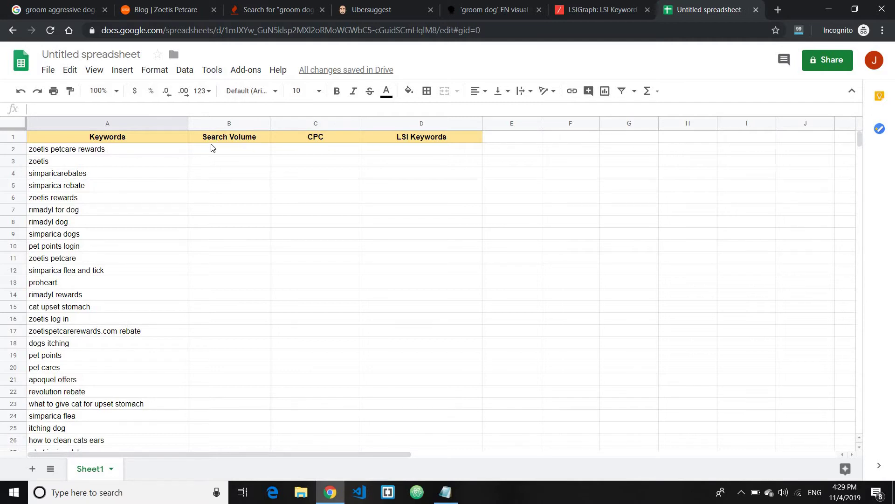
Look over the Ubersuggest, AnswerThePublic and Zoetis Petcare tabs, then return to the spreadsheet.
click(379, 13)
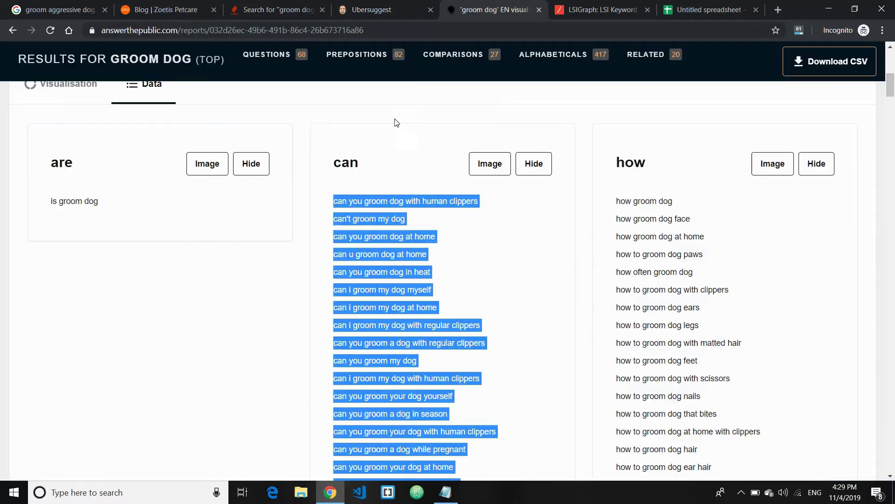
click(466, 9)
click(355, 10)
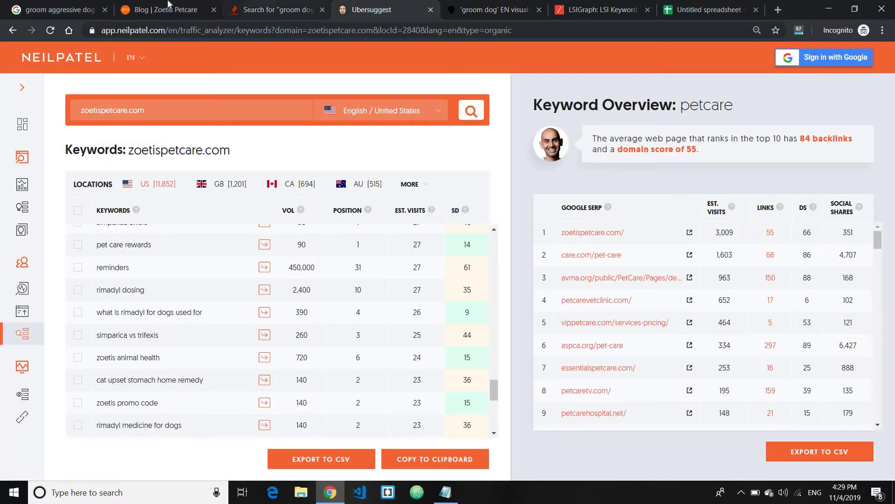
click(165, 10)
click(457, 8)
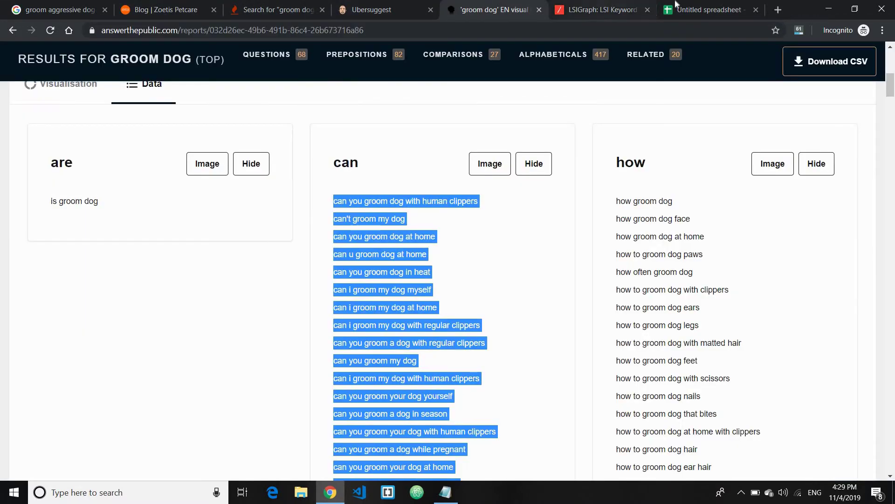
click(678, 9)
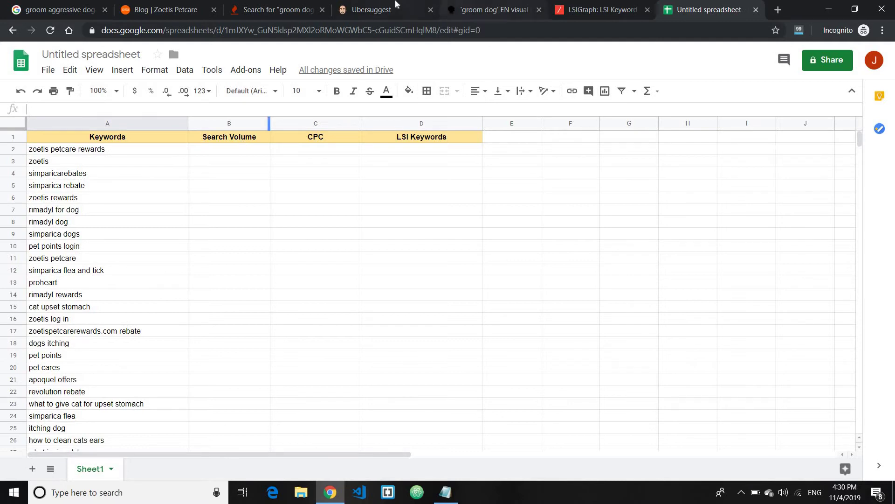
Cycle from Ubersuggest through AnswerThePublic back to the Untitled spreadsheet.
click(383, 10)
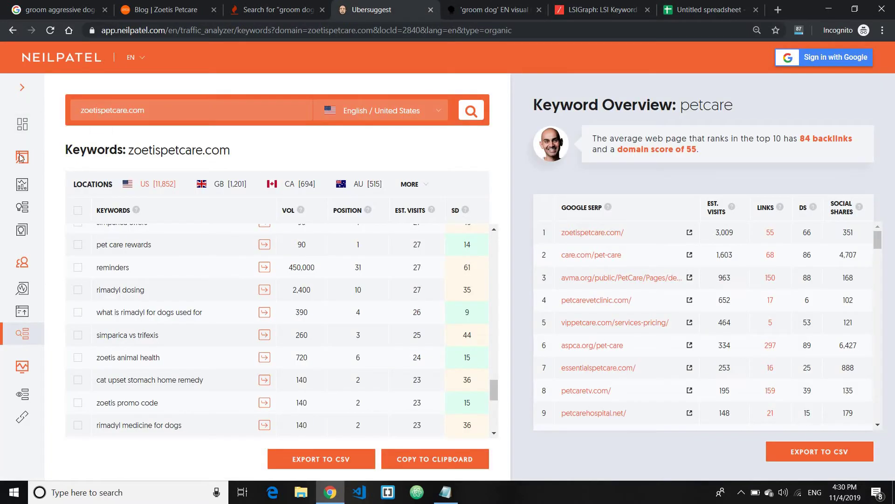
key(ctrl+Tab)
key(ctrl+shift+Tab)
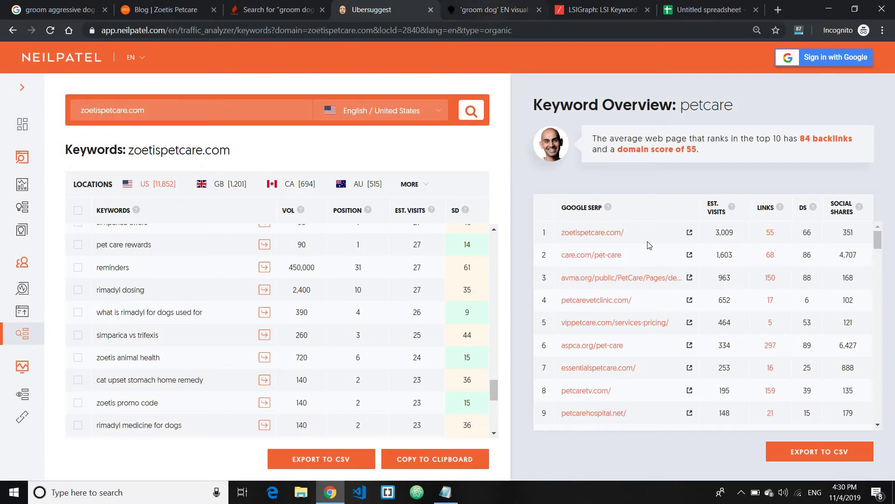
key(ctrl+Tab)
key(ctrl+Tab)
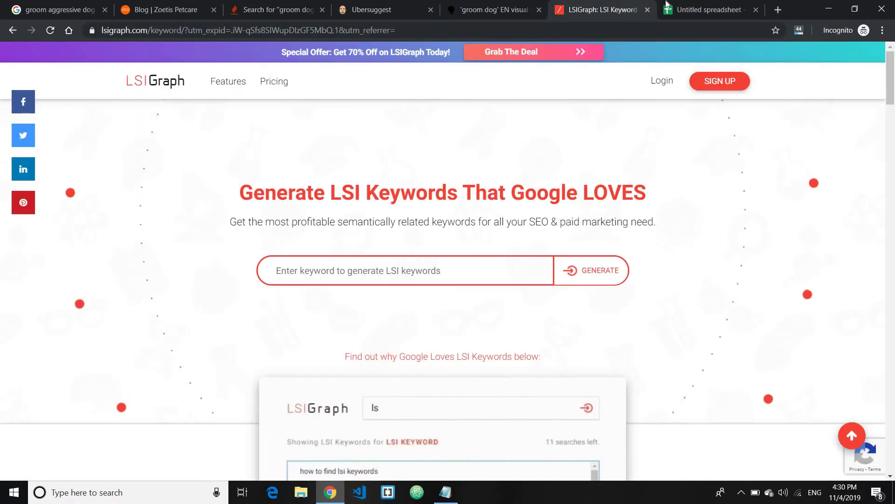
key(ctrl+Tab)
scroll(224, 326, down, 20)
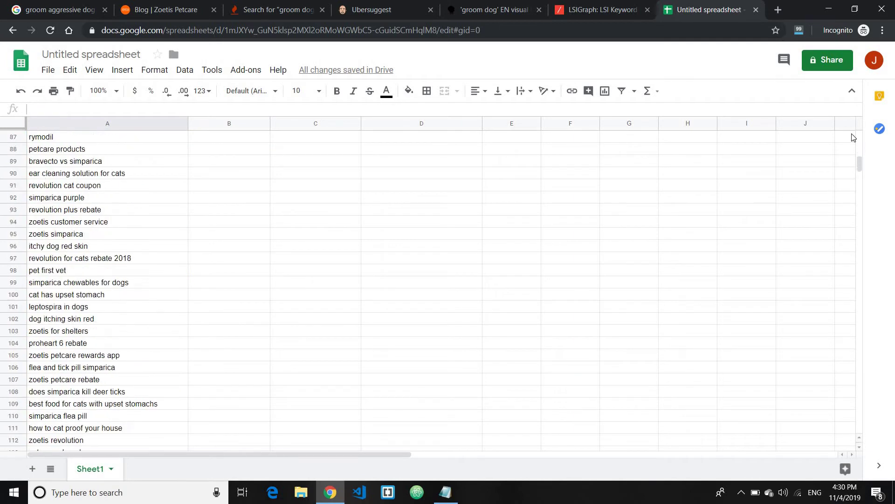
Scroll to the Groom dog keyword section and copy 'groom a dog walkden road' from A272.
scroll(860, 252, down, 5)
scroll(861, 253, down, 8)
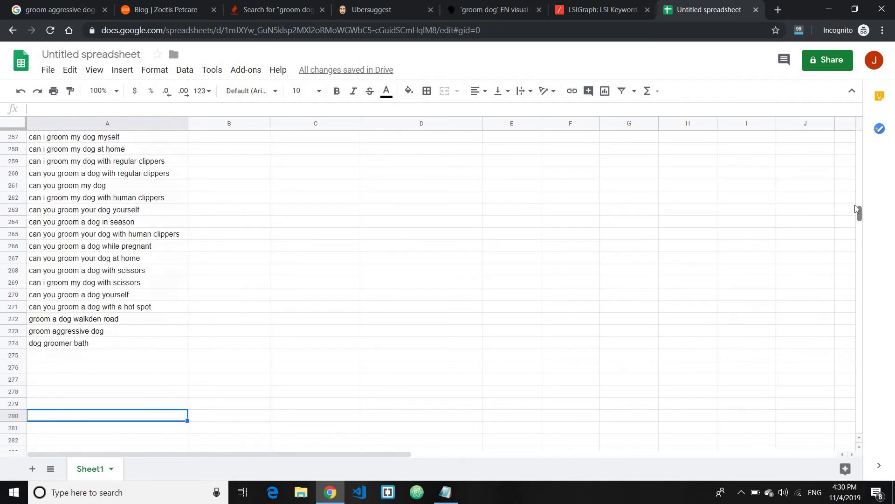
scroll(105, 267, up, 5)
scroll(102, 303, down, 6)
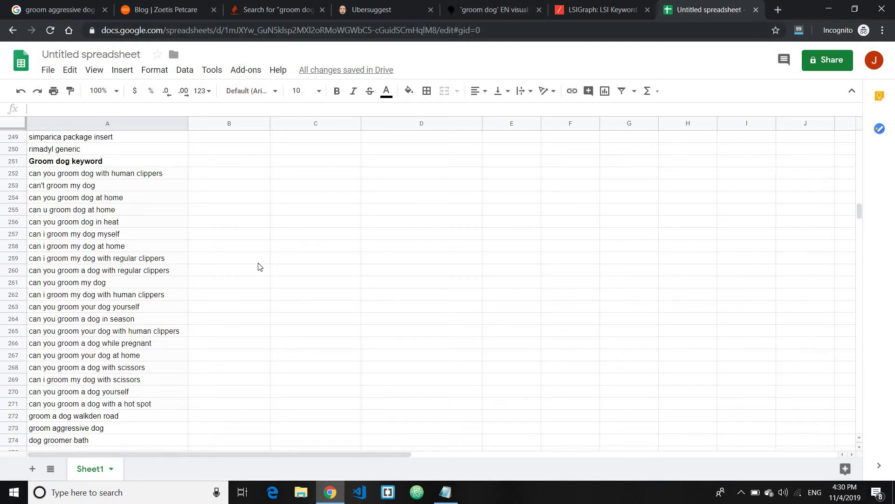
scroll(727, 225, up, 7)
drag(859, 208, 861, 125)
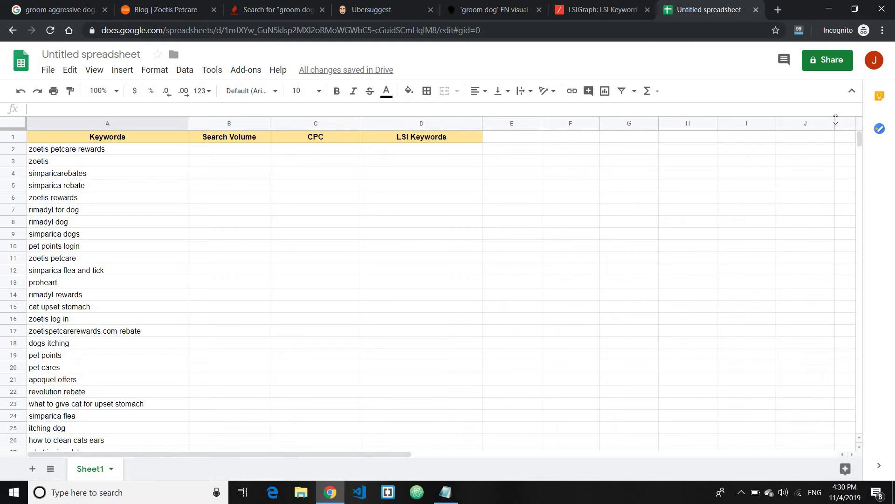
drag(859, 142, 860, 216)
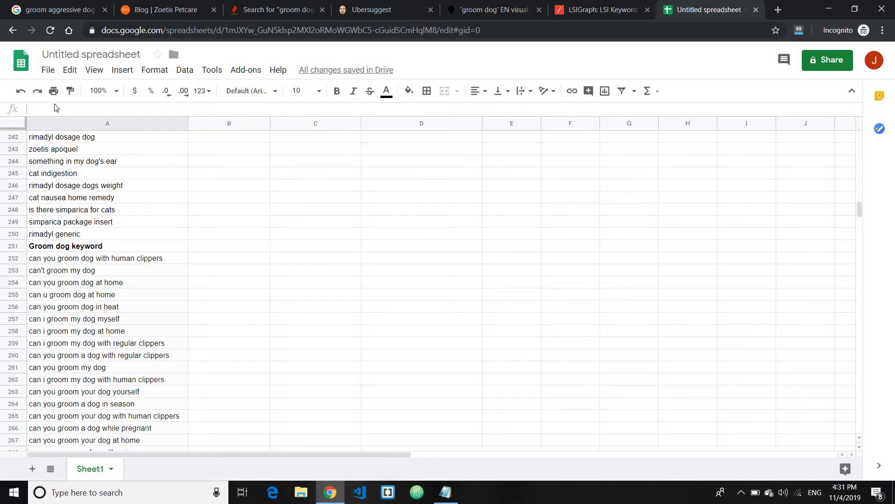
scroll(97, 339, down, 3)
scroll(120, 280, up, 5)
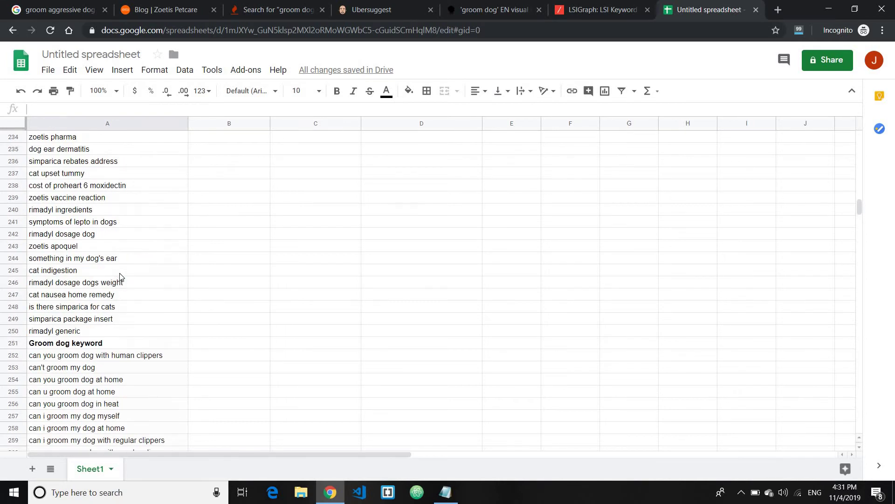
scroll(120, 279, down, 4)
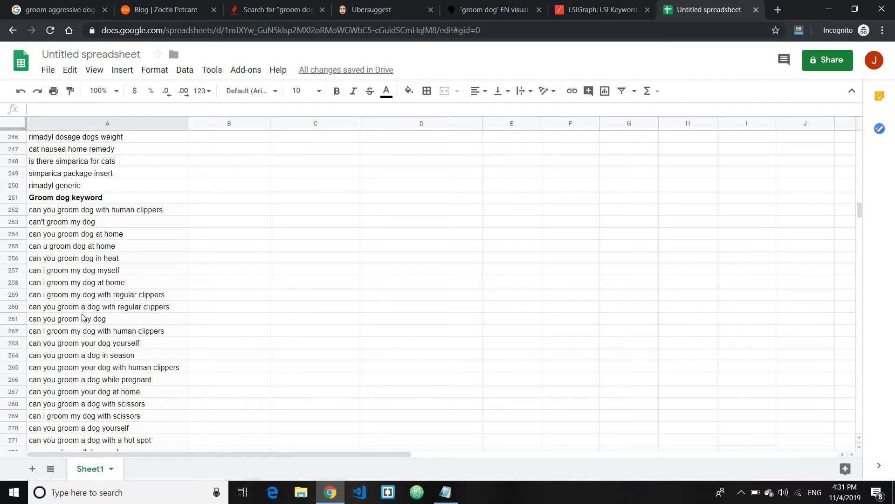
scroll(82, 316, down, 4)
scroll(83, 318, up, 1)
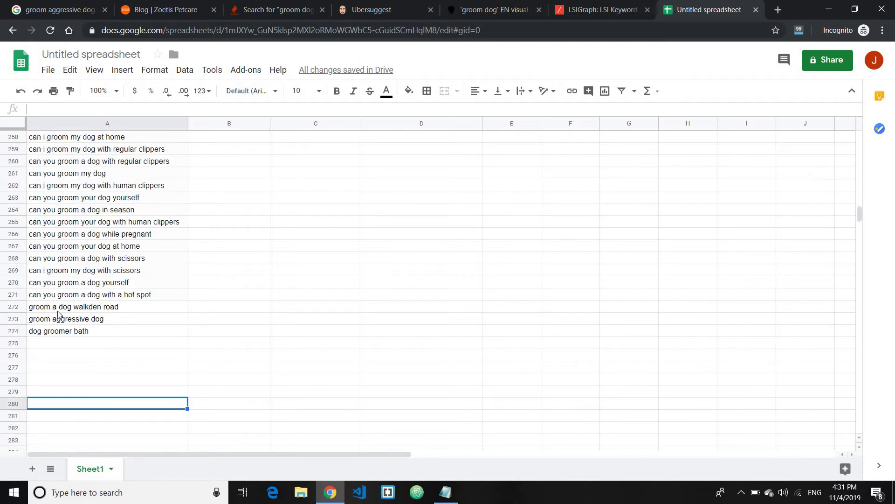
click(78, 311)
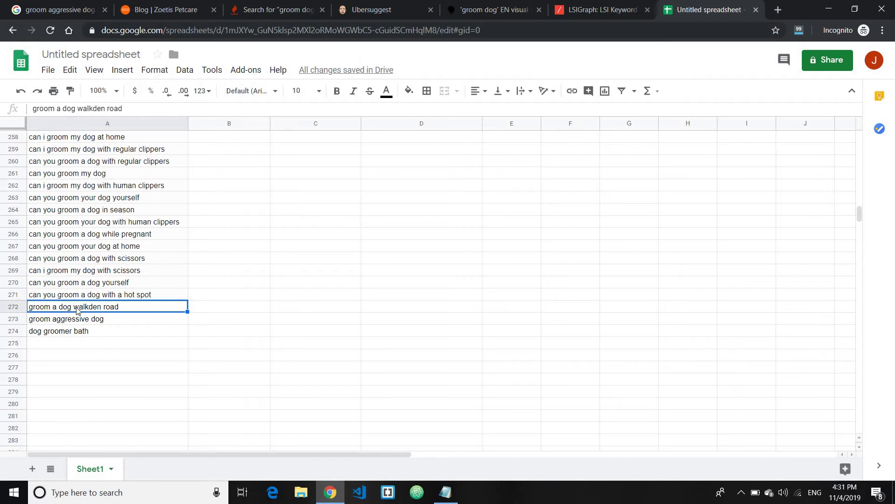
key(ctrl+c)
Search Ubersuggest for 'groom a dog walkden road' (0 volume, $0.00 CPC), then return to the sheet.
click(378, 10)
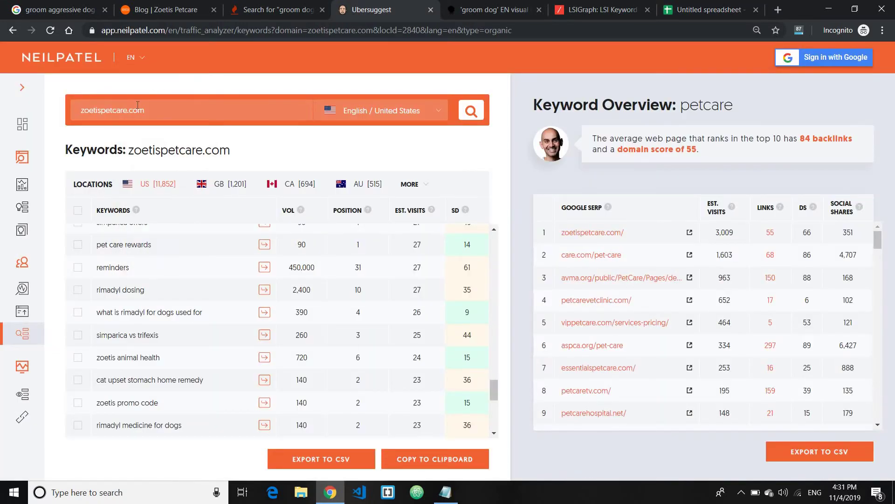
double_click(137, 109)
key(ctrl+v)
click(472, 111)
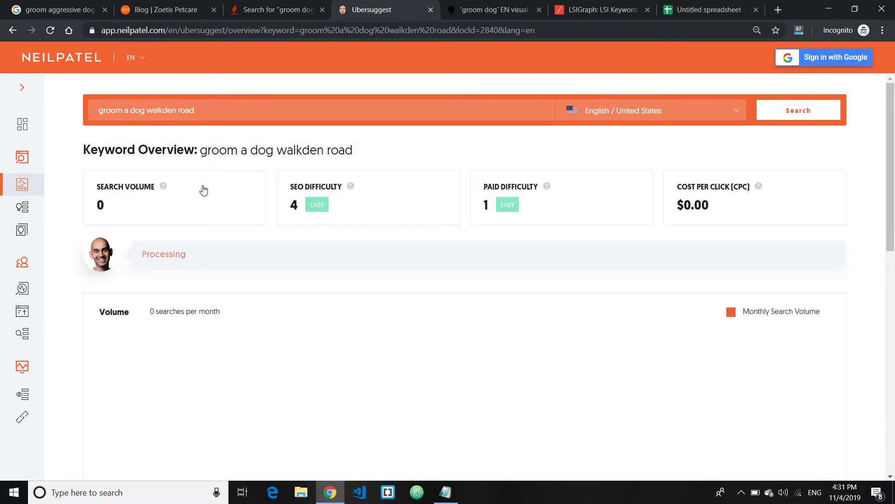
scroll(279, 296, down, 10)
scroll(278, 277, up, 10)
drag(201, 112, 61, 116)
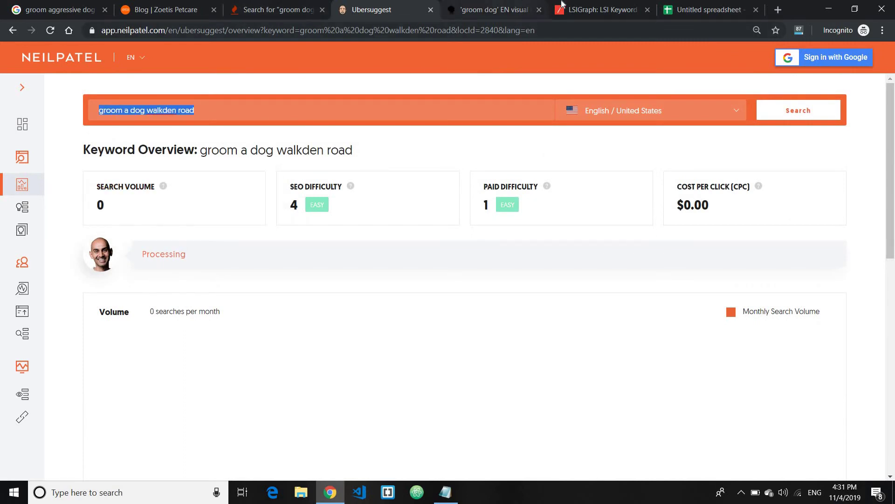
key(ctrl+9)
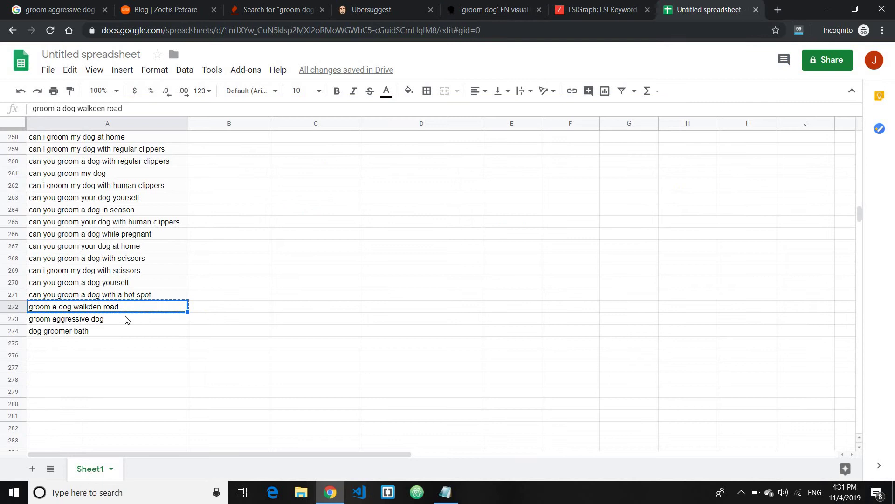
Enter search volume 0 in B272 and CPC 0 in C272.
click(235, 309)
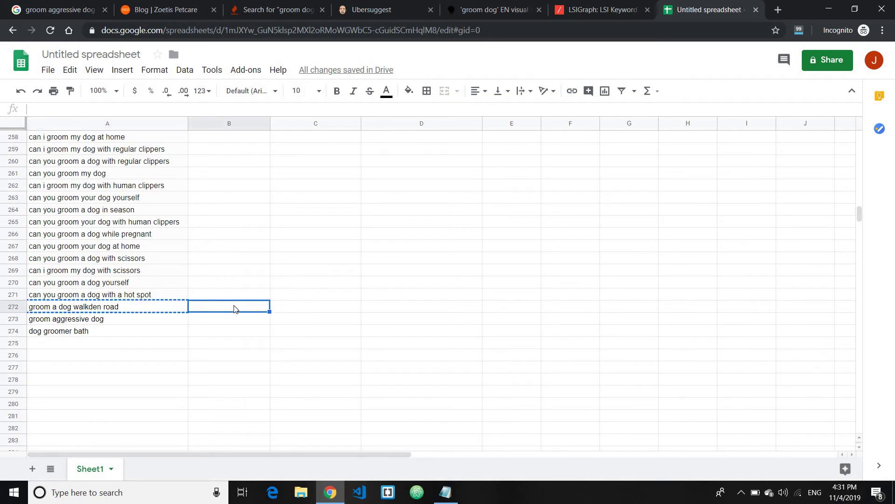
text(0)
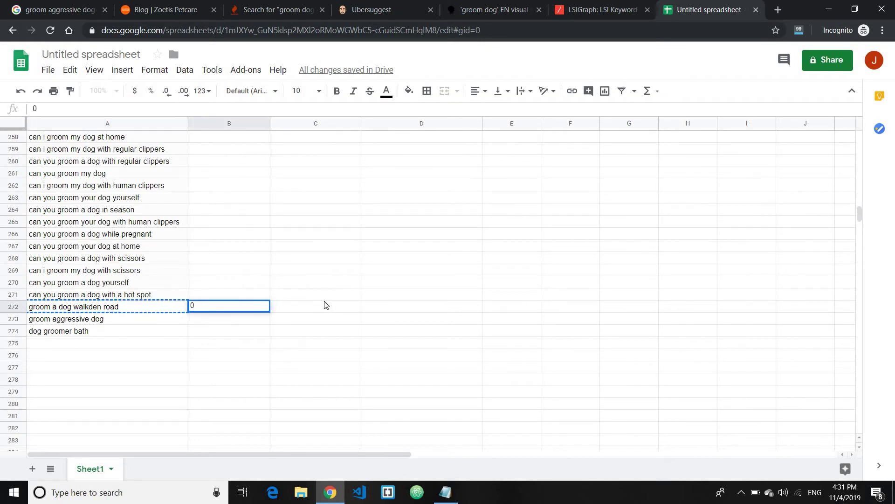
key(Tab)
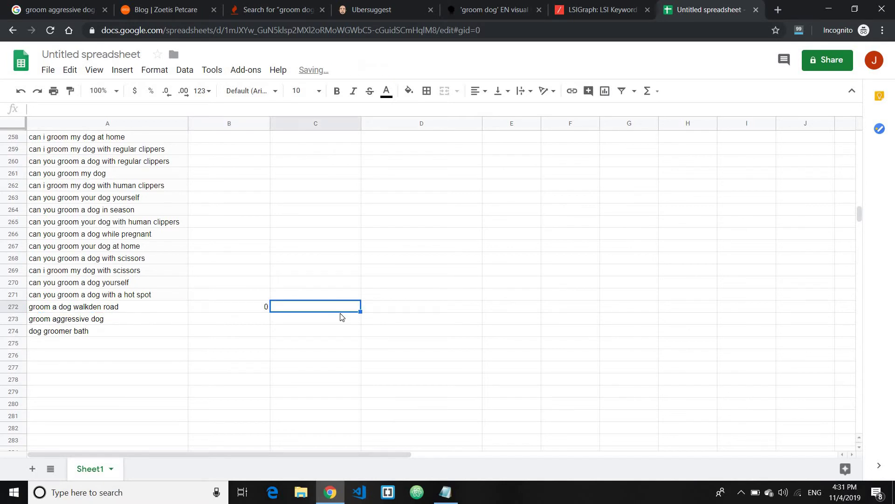
text(0)
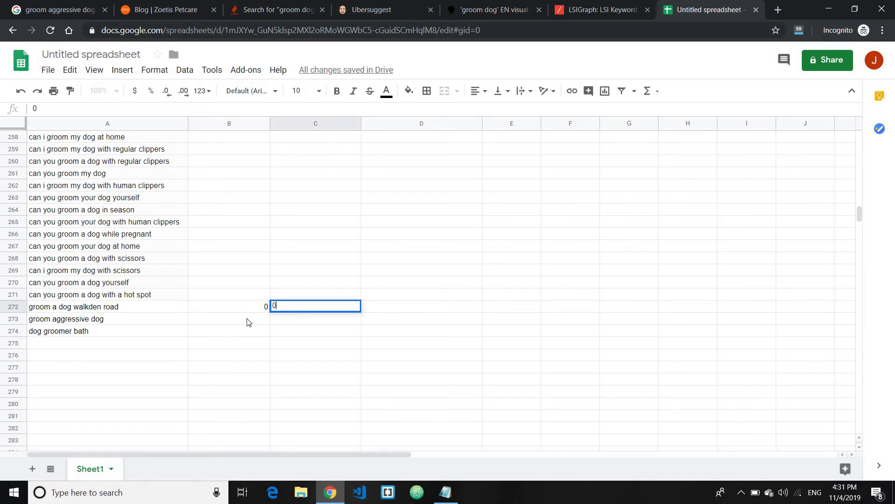
click(248, 319)
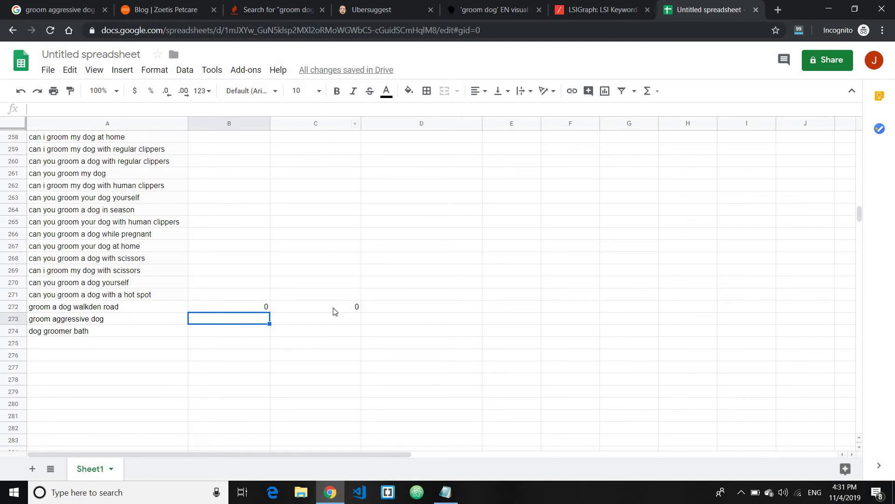
Copy 'groom aggressive dog' from A273 and search it in Ubersuggest.
click(89, 322)
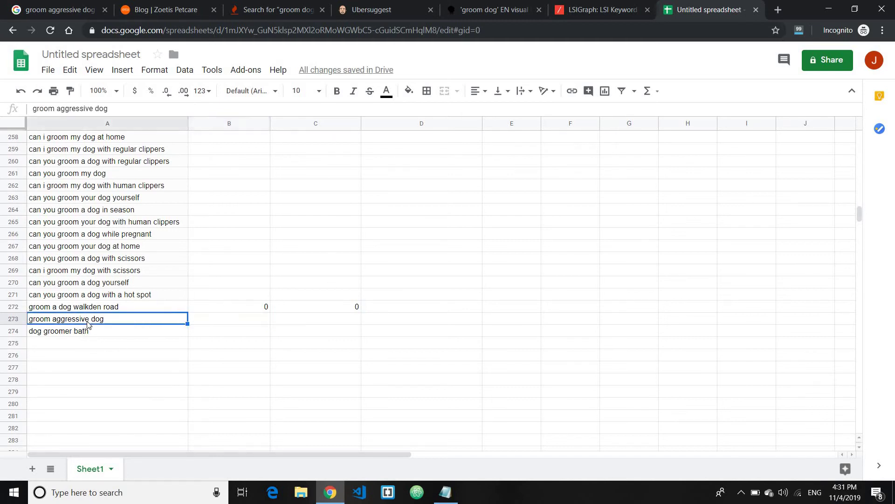
key(ctrl+c)
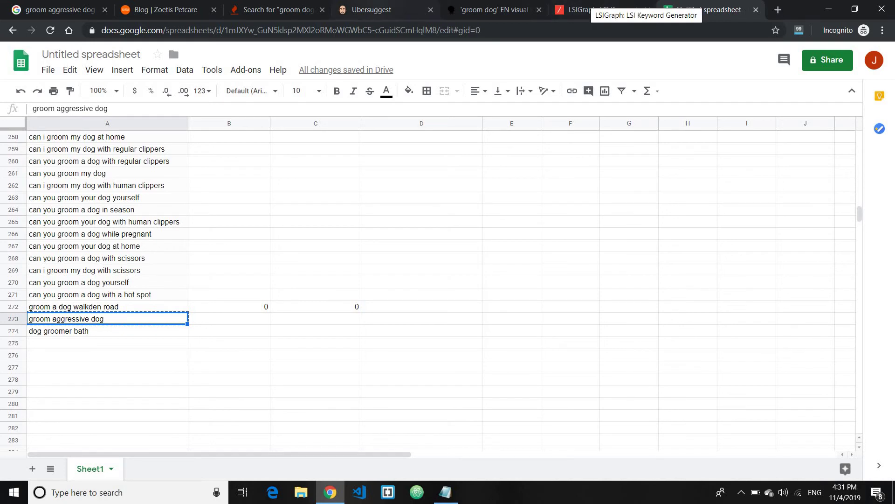
click(371, 10)
key(ctrl+v)
click(768, 111)
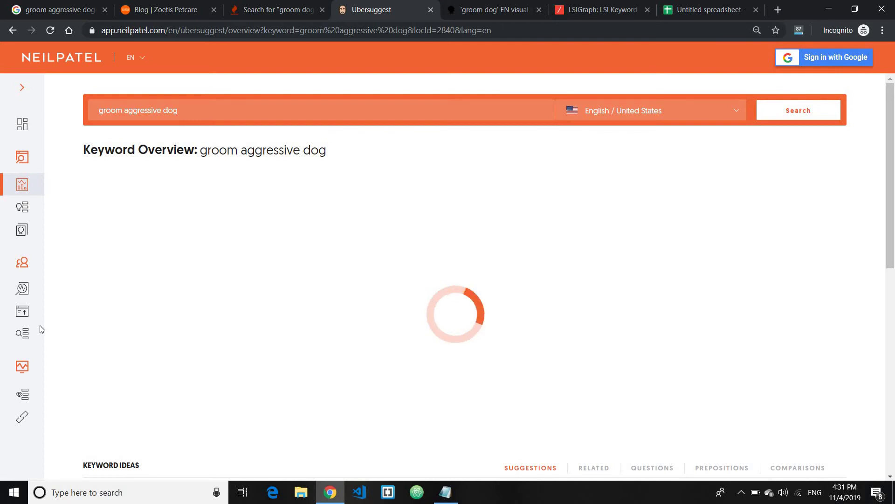
Review the groom aggressive dog results and locate 'how to trim aggressive dog nails' among the keyword ideas.
scroll(326, 277, down, 6)
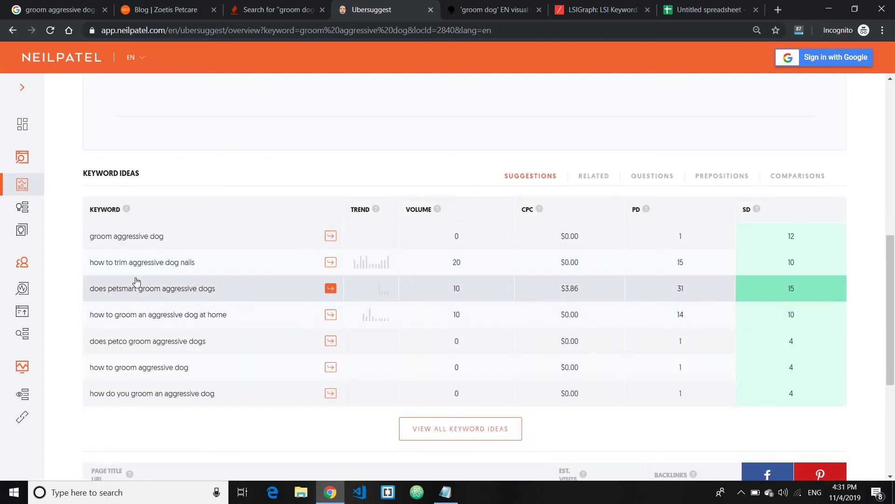
scroll(219, 315, up, 7)
scroll(222, 317, up, 2)
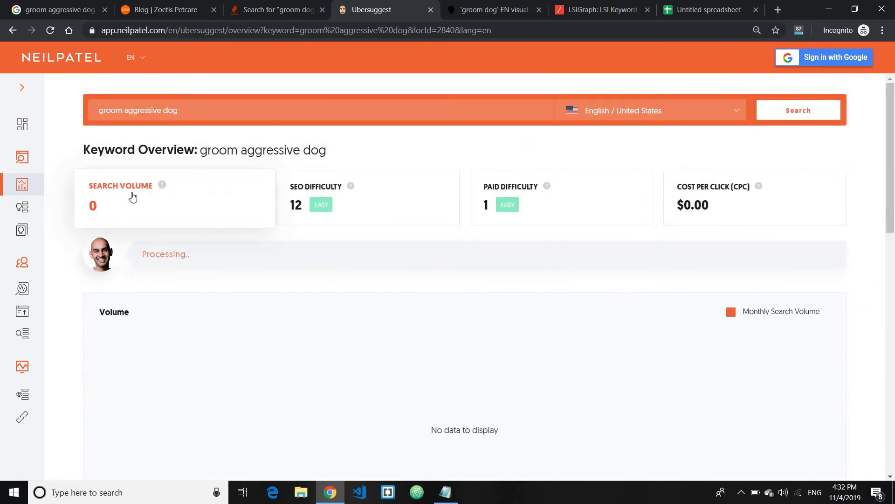
scroll(431, 294, down, 10)
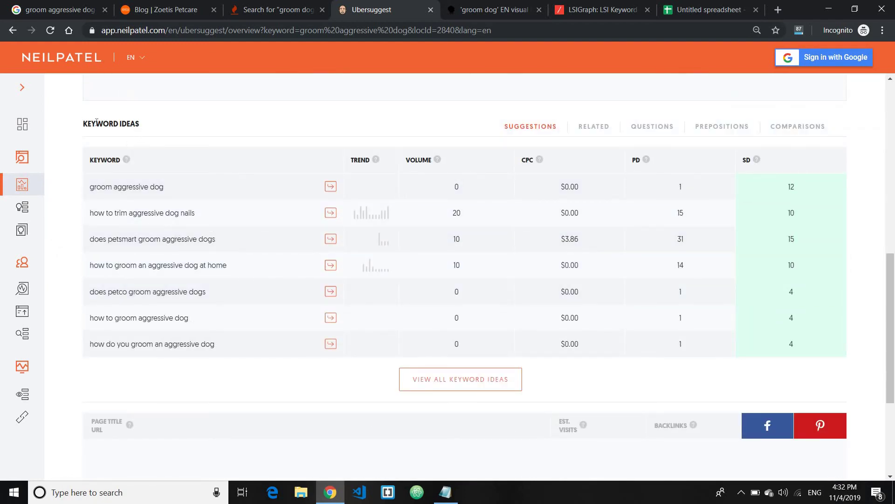
drag(96, 123, 139, 124)
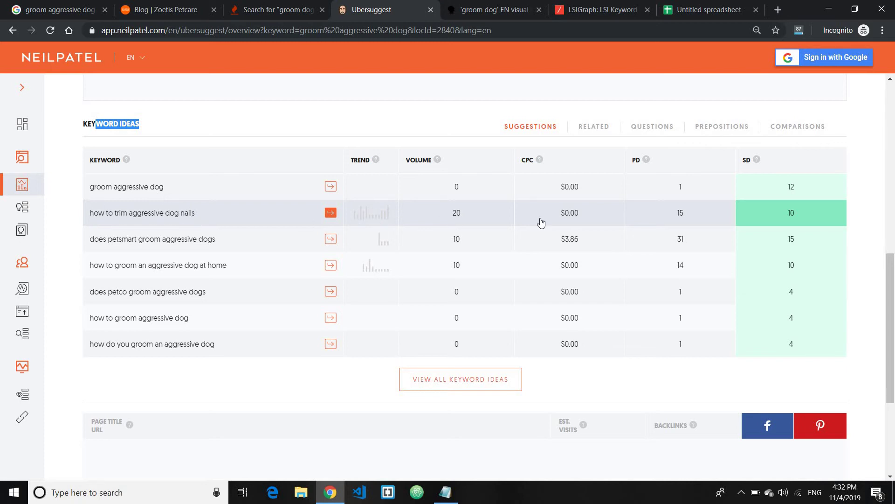
drag(196, 215, 90, 217)
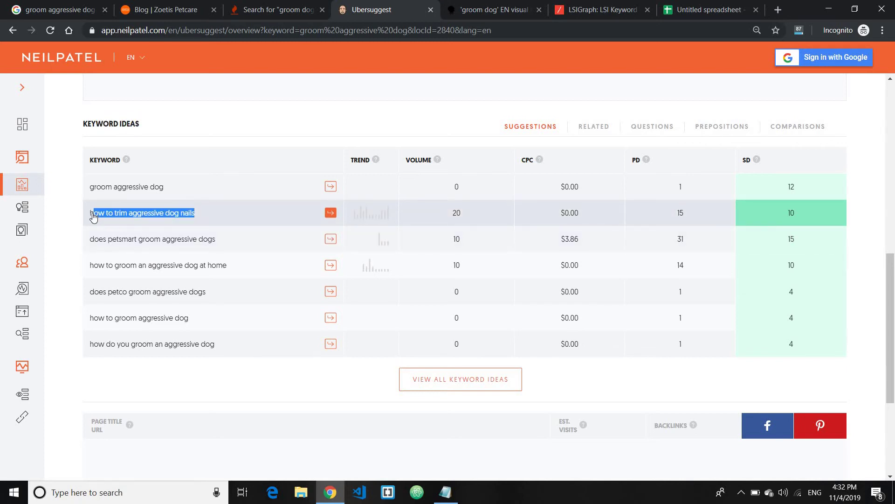
click(90, 216)
triple_click(91, 215)
click(21, 206)
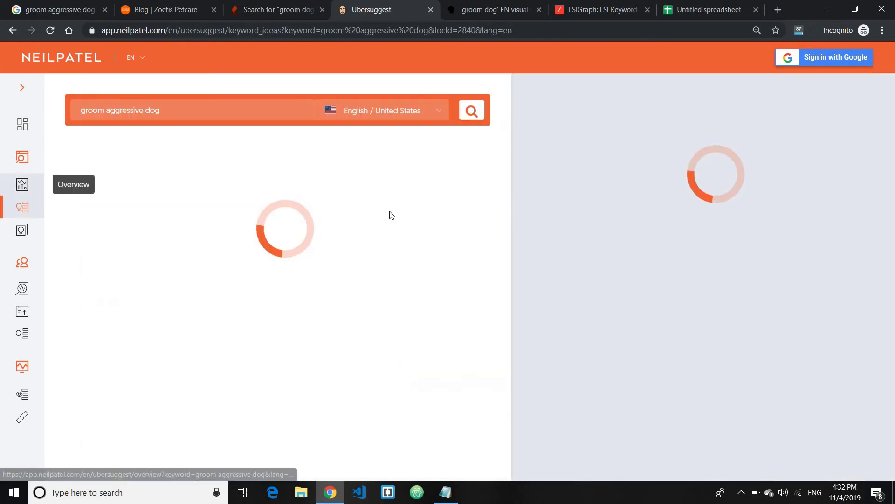
click(10, 34)
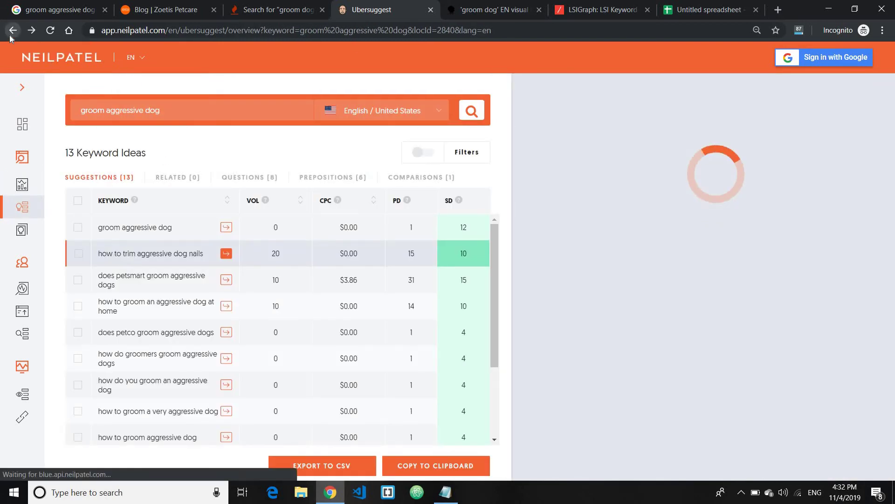
Copy 'how to trim aggressive dog nails' and return to the keyword spreadsheet.
scroll(192, 251, down, 15)
scroll(224, 239, up, 5)
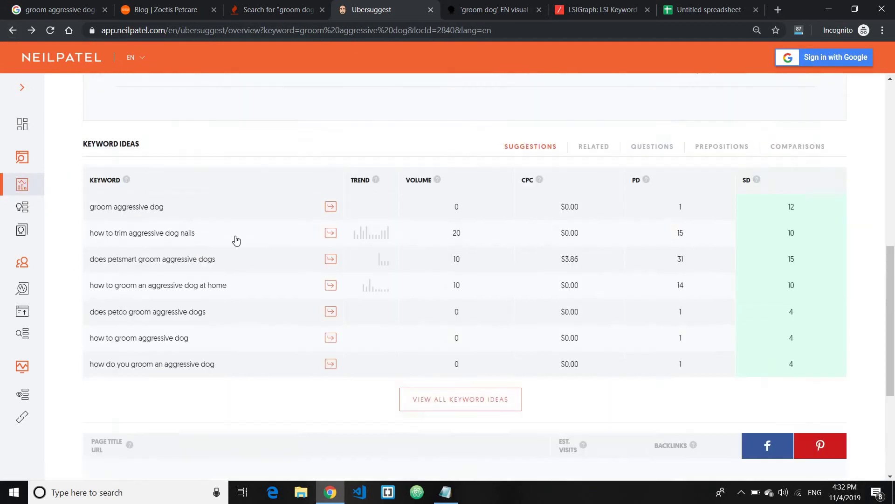
drag(194, 271, 88, 272)
click(91, 274)
triple_click(91, 274)
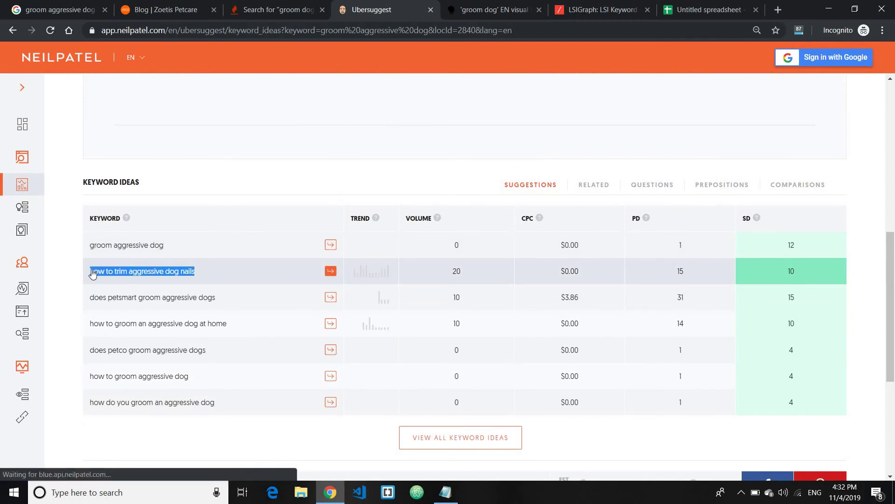
right_click(92, 271)
click(196, 146)
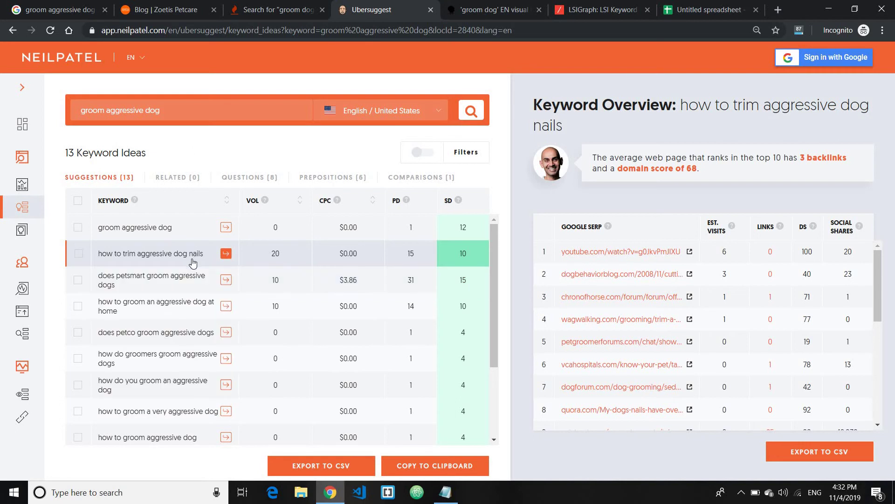
mouse_move(201, 256)
mouse_down()
mouse_move(100, 255)
mouse_move(204, 256)
mouse_up()
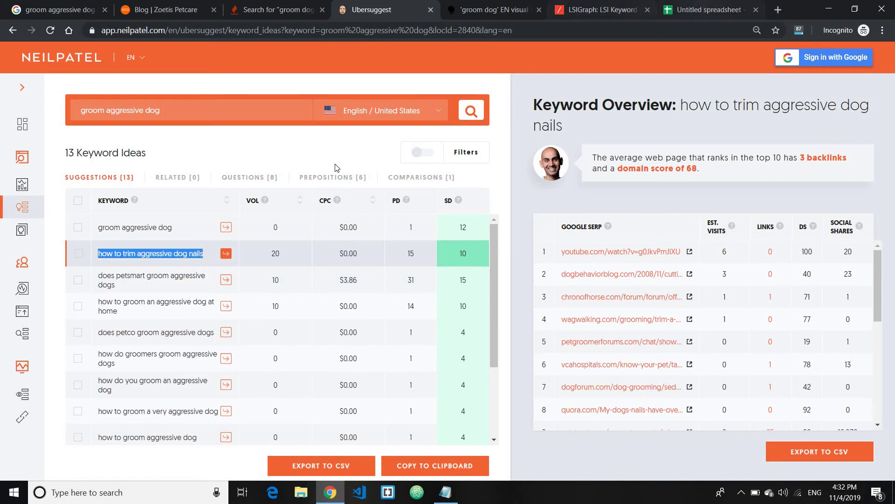
click(699, 9)
scroll(163, 287, up, 10)
scroll(135, 337, down, 3)
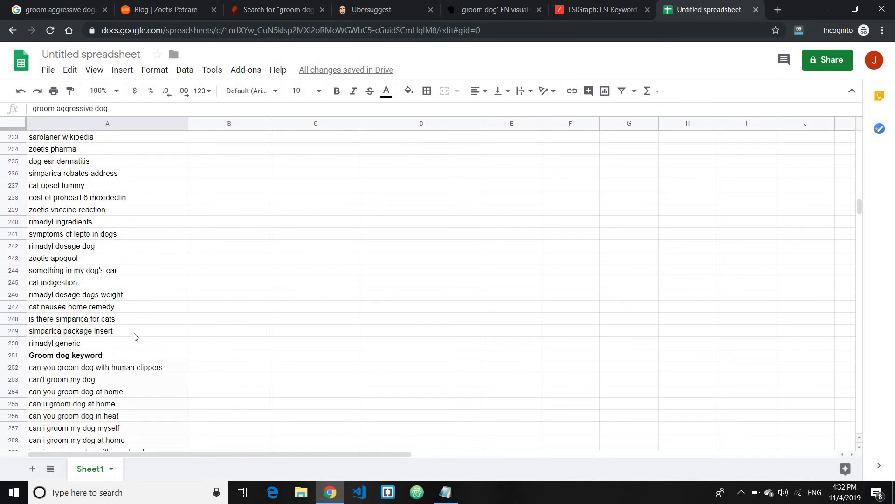
Paste 'how to trim aggressive dog nails' into A250 and check its volume and CPC in Ubersuggest.
click(112, 342)
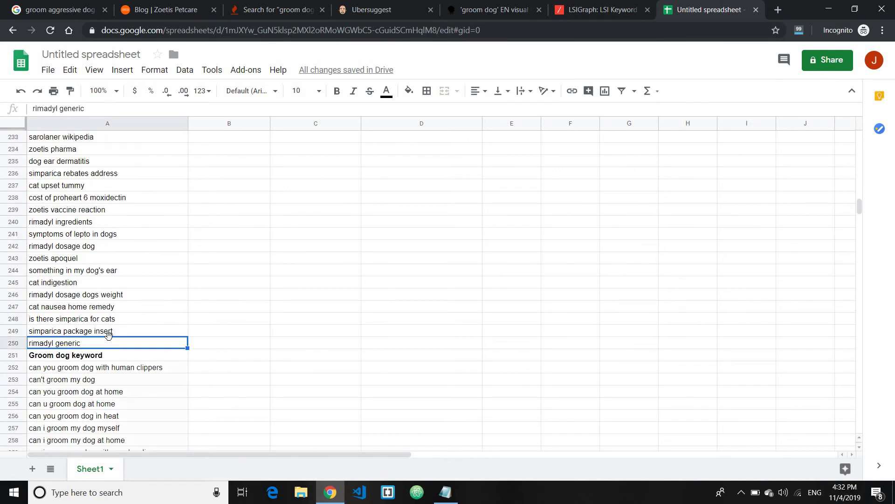
key(ctrl+v)
click(221, 347)
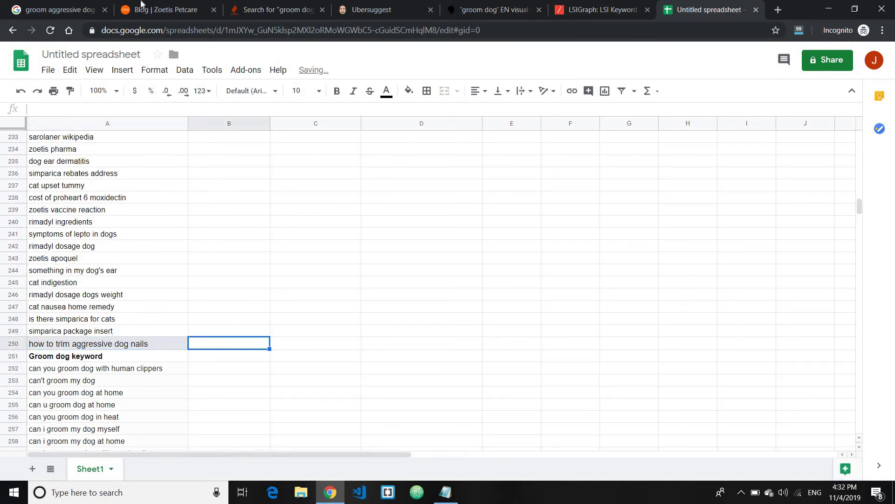
click(177, 7)
click(288, 5)
click(377, 9)
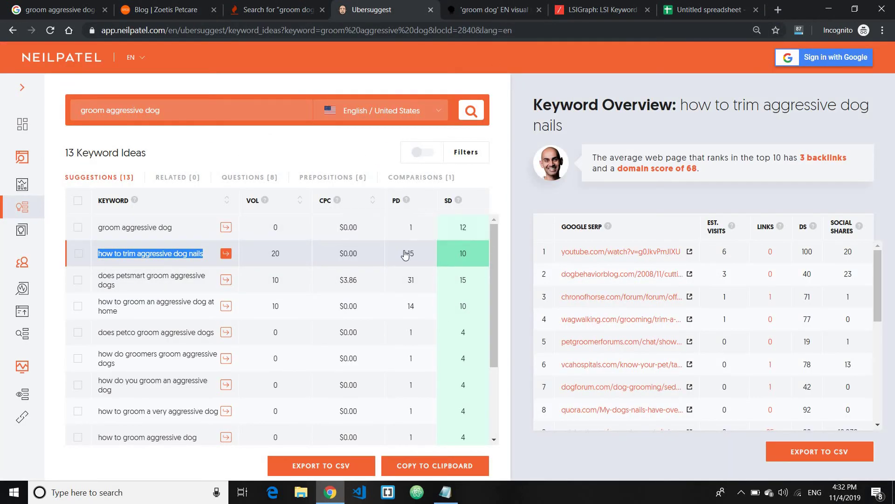
click(709, 10)
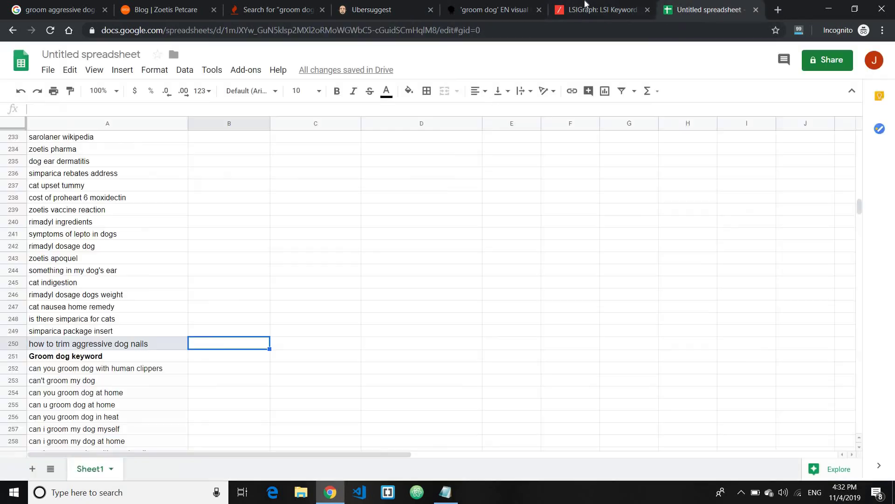
Enter search volume 20 in B250 and CPC 0 in C250.
text(20)
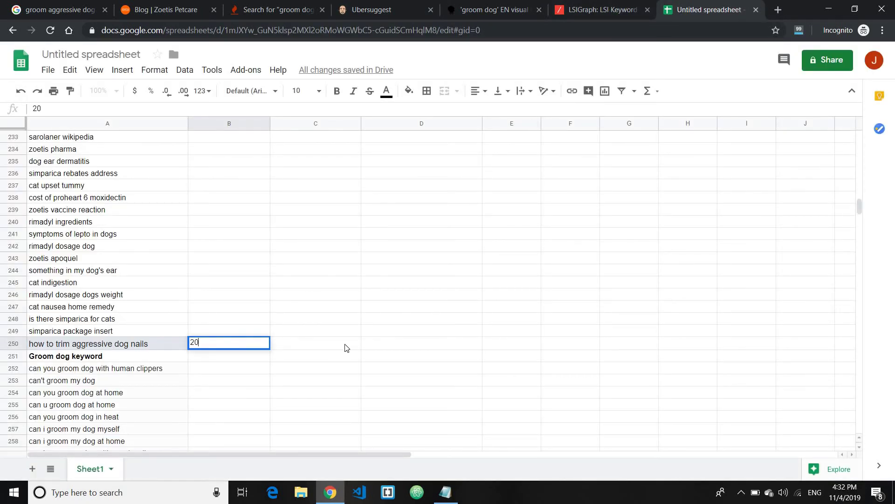
click(333, 345)
text(0)
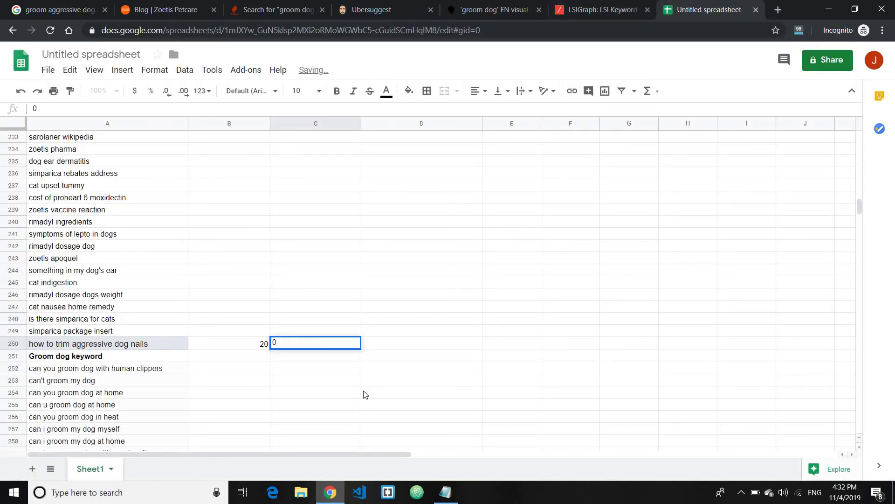
scroll(373, 373, up, 10)
scroll(397, 357, down, 6)
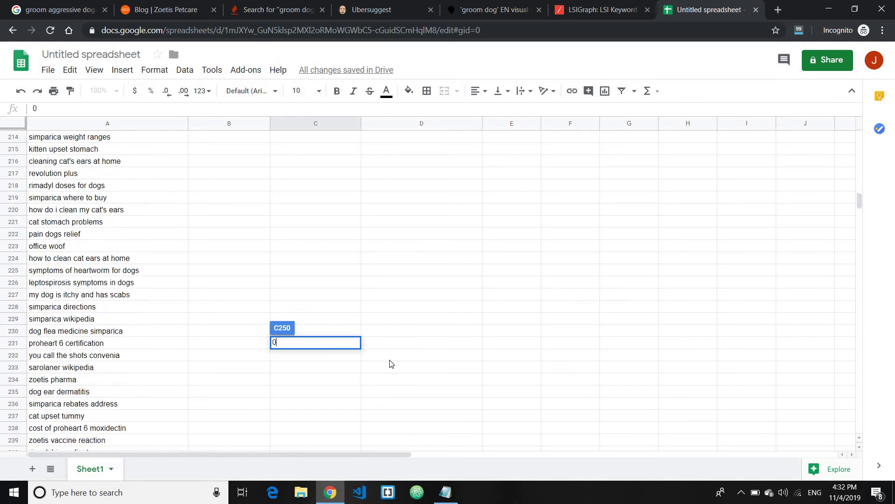
scroll(391, 364, down, 10)
scroll(391, 363, up, 5)
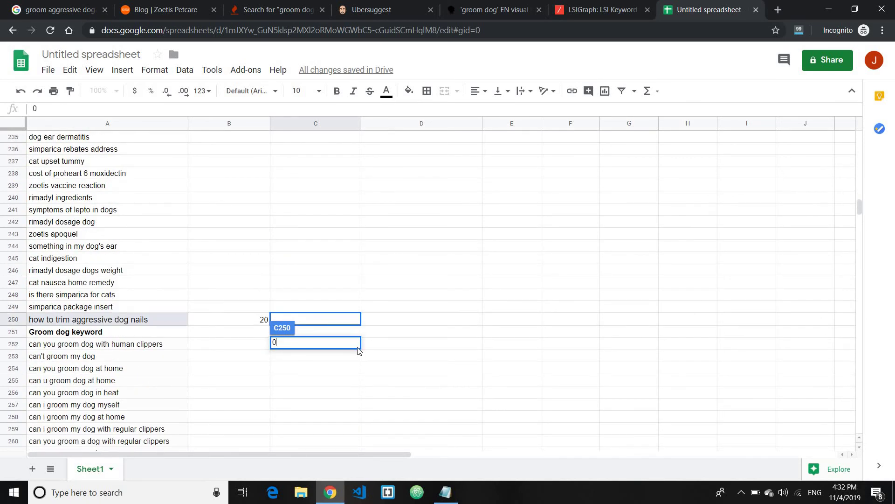
click(325, 392)
click(344, 323)
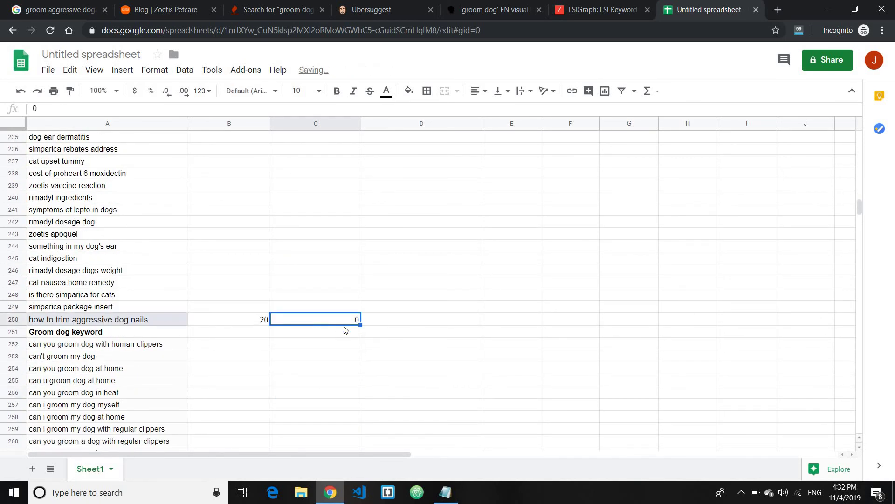
Scroll through the sheet to review the updated row 250.
scroll(332, 148, up, 3)
scroll(699, 280, down, 3)
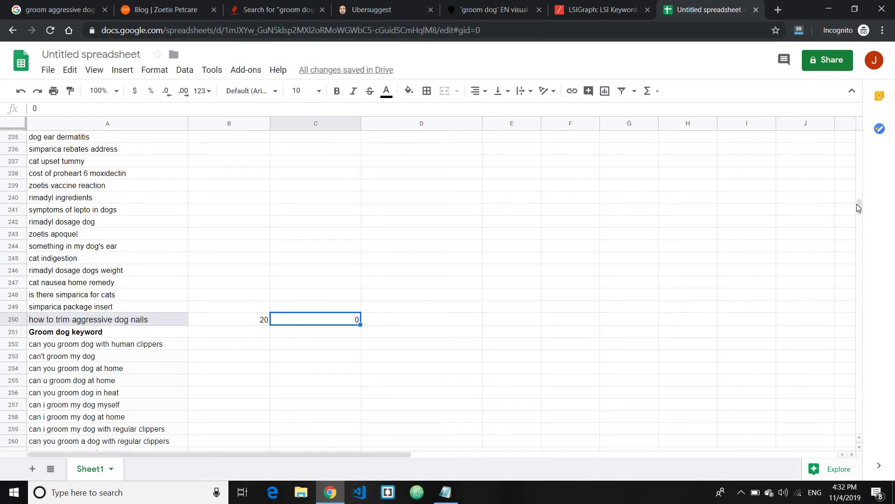
drag(859, 206, 849, 136)
scroll(234, 309, down, 17)
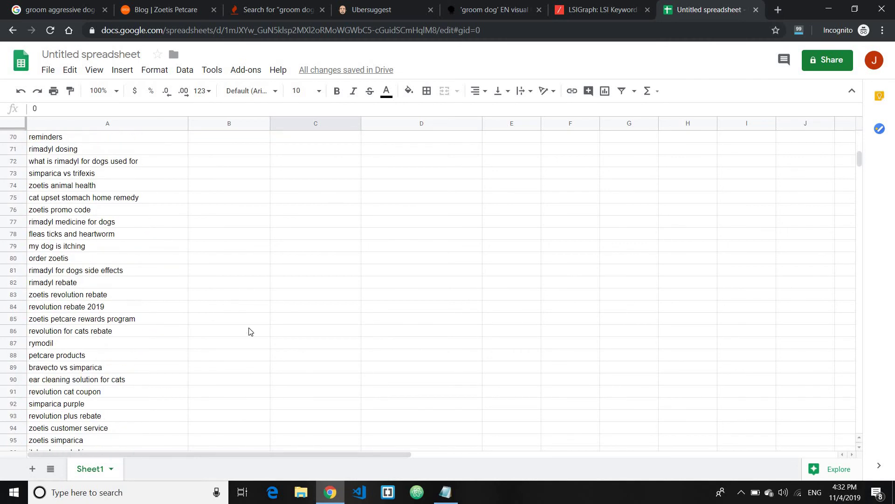
scroll(252, 329, up, 20)
scroll(109, 433, down, 4)
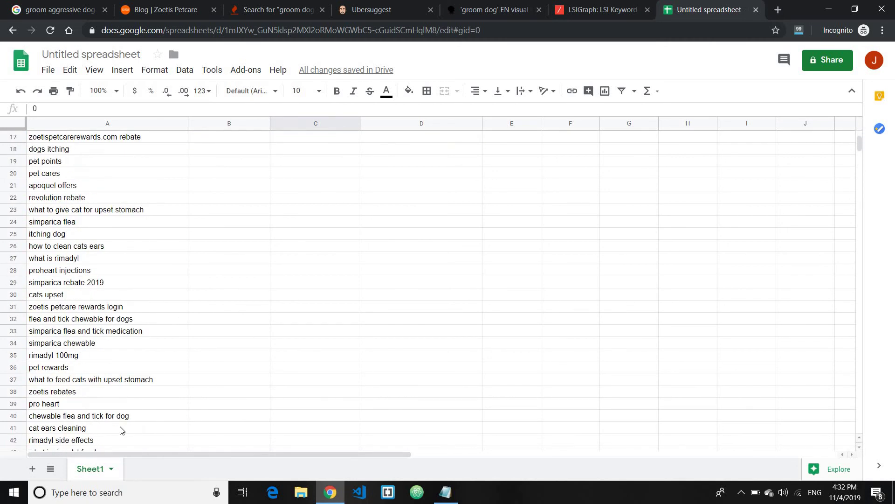
scroll(131, 406, up, 4)
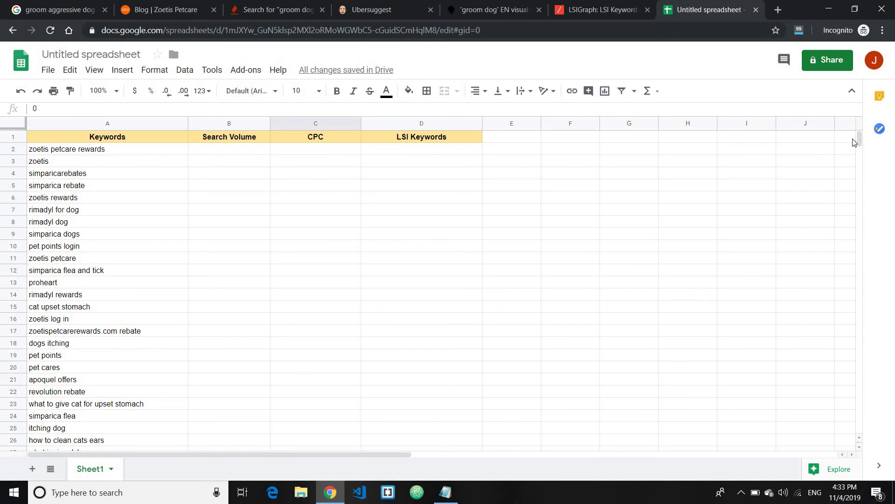
mouse_move(860, 137)
mouse_down()
mouse_move(859, 228)
mouse_move(857, 139)
mouse_up()
scroll(164, 256, down, 5)
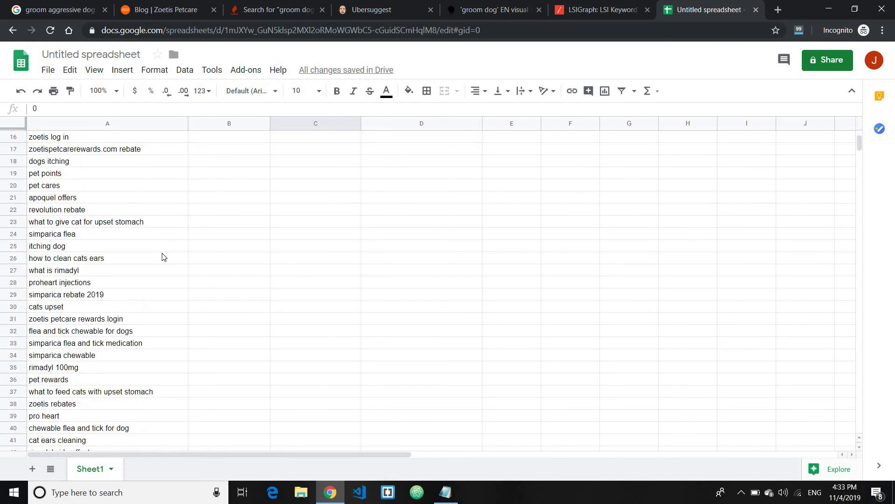
scroll(164, 256, up, 5)
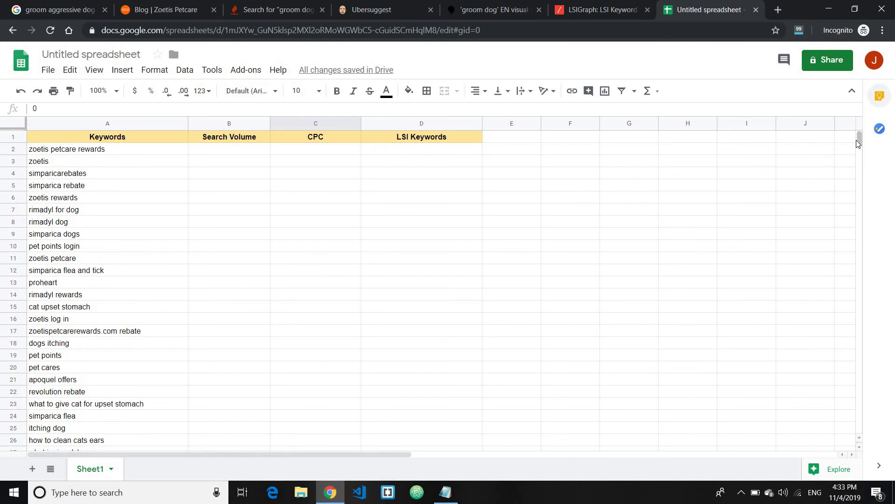
drag(858, 140, 857, 219)
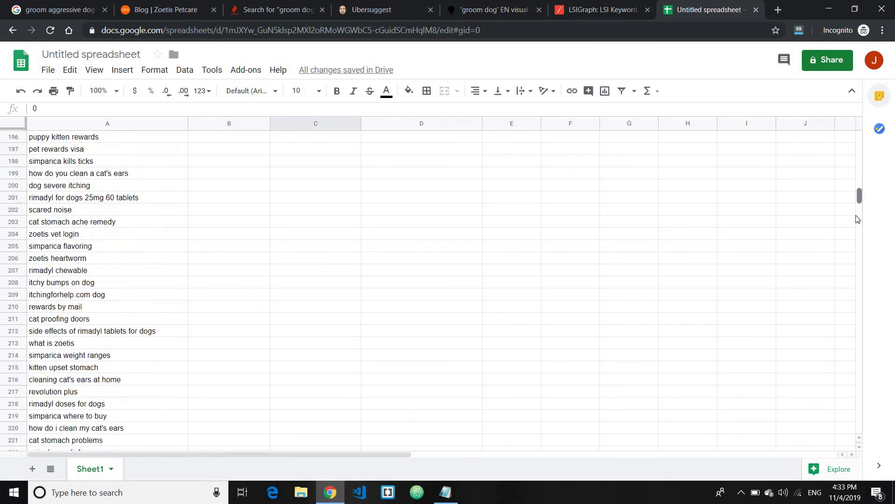
scroll(273, 249, down, 15)
scroll(169, 324, up, 10)
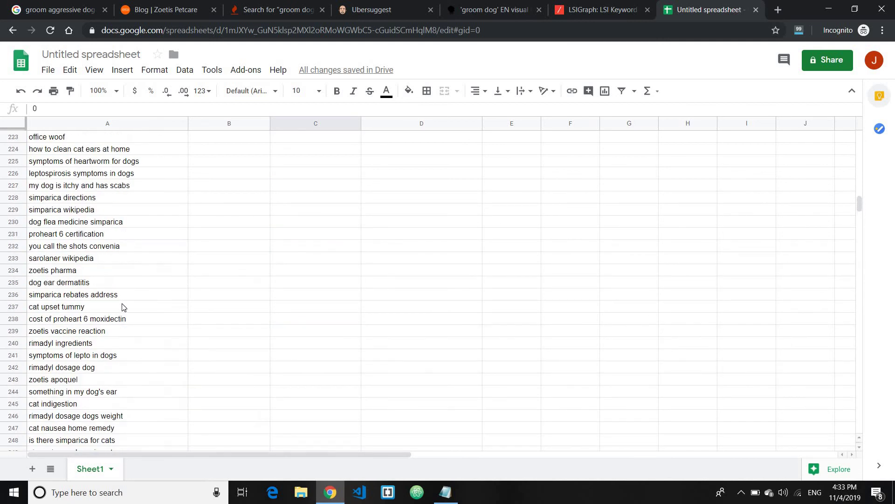
scroll(124, 307, up, 20)
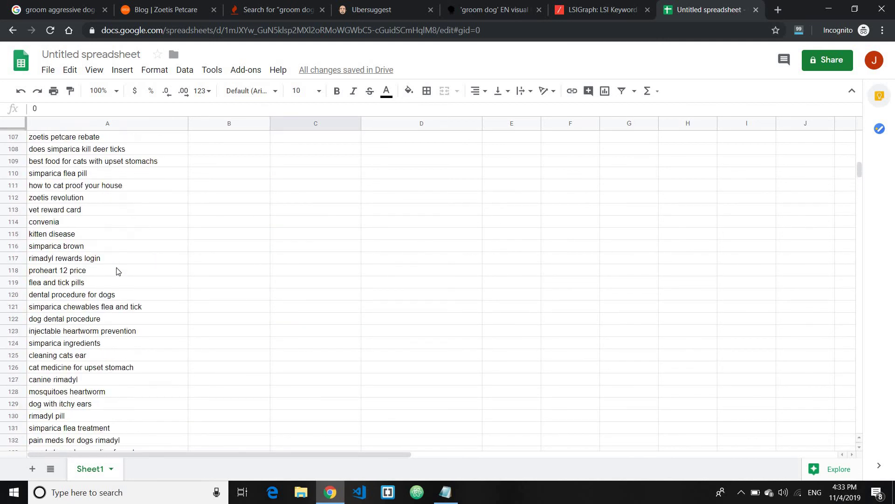
scroll(117, 271, up, 10)
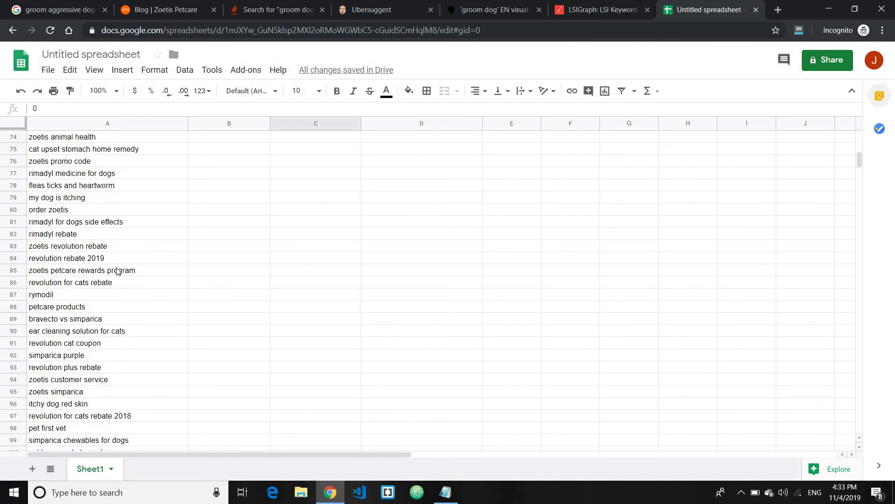
scroll(844, 339, up, 6)
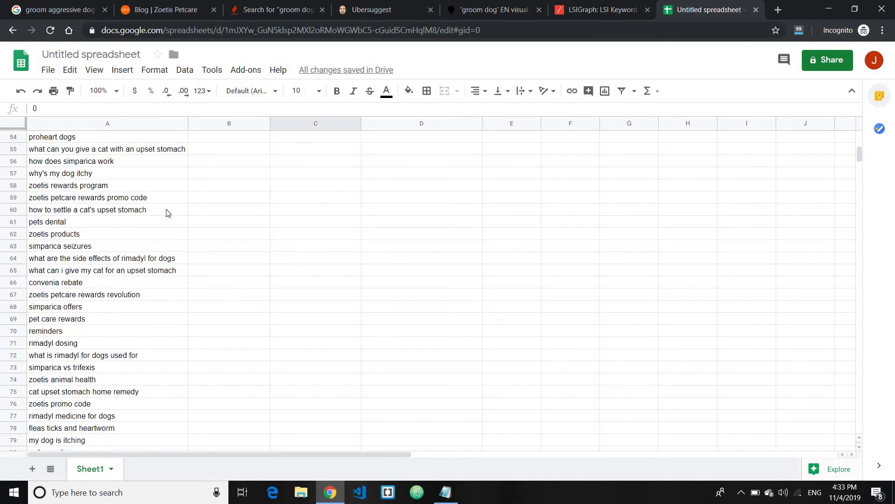
scroll(168, 213, up, 18)
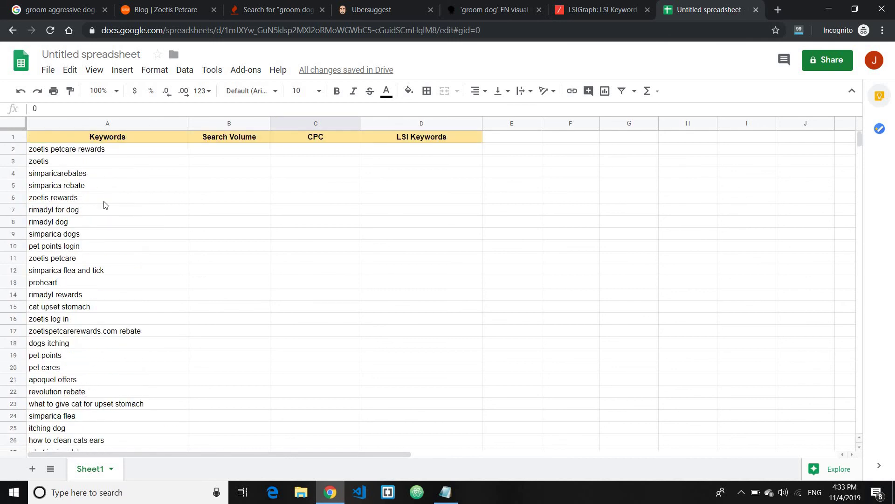
drag(859, 142, 862, 206)
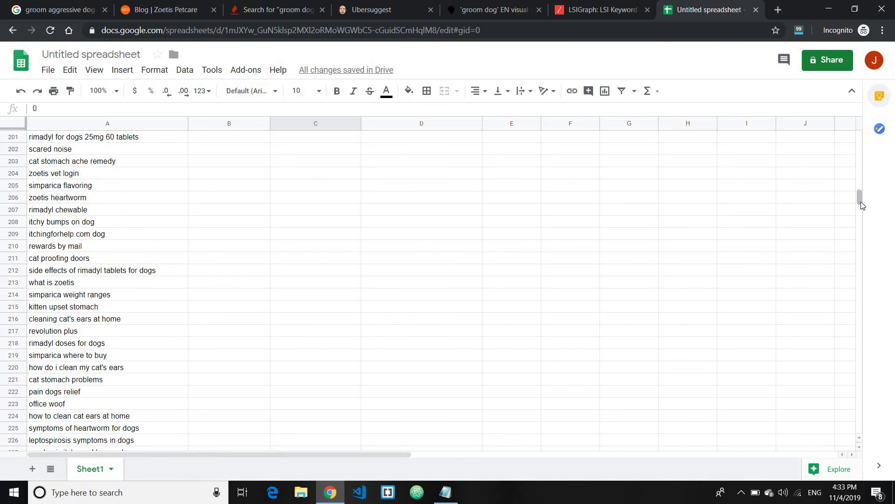